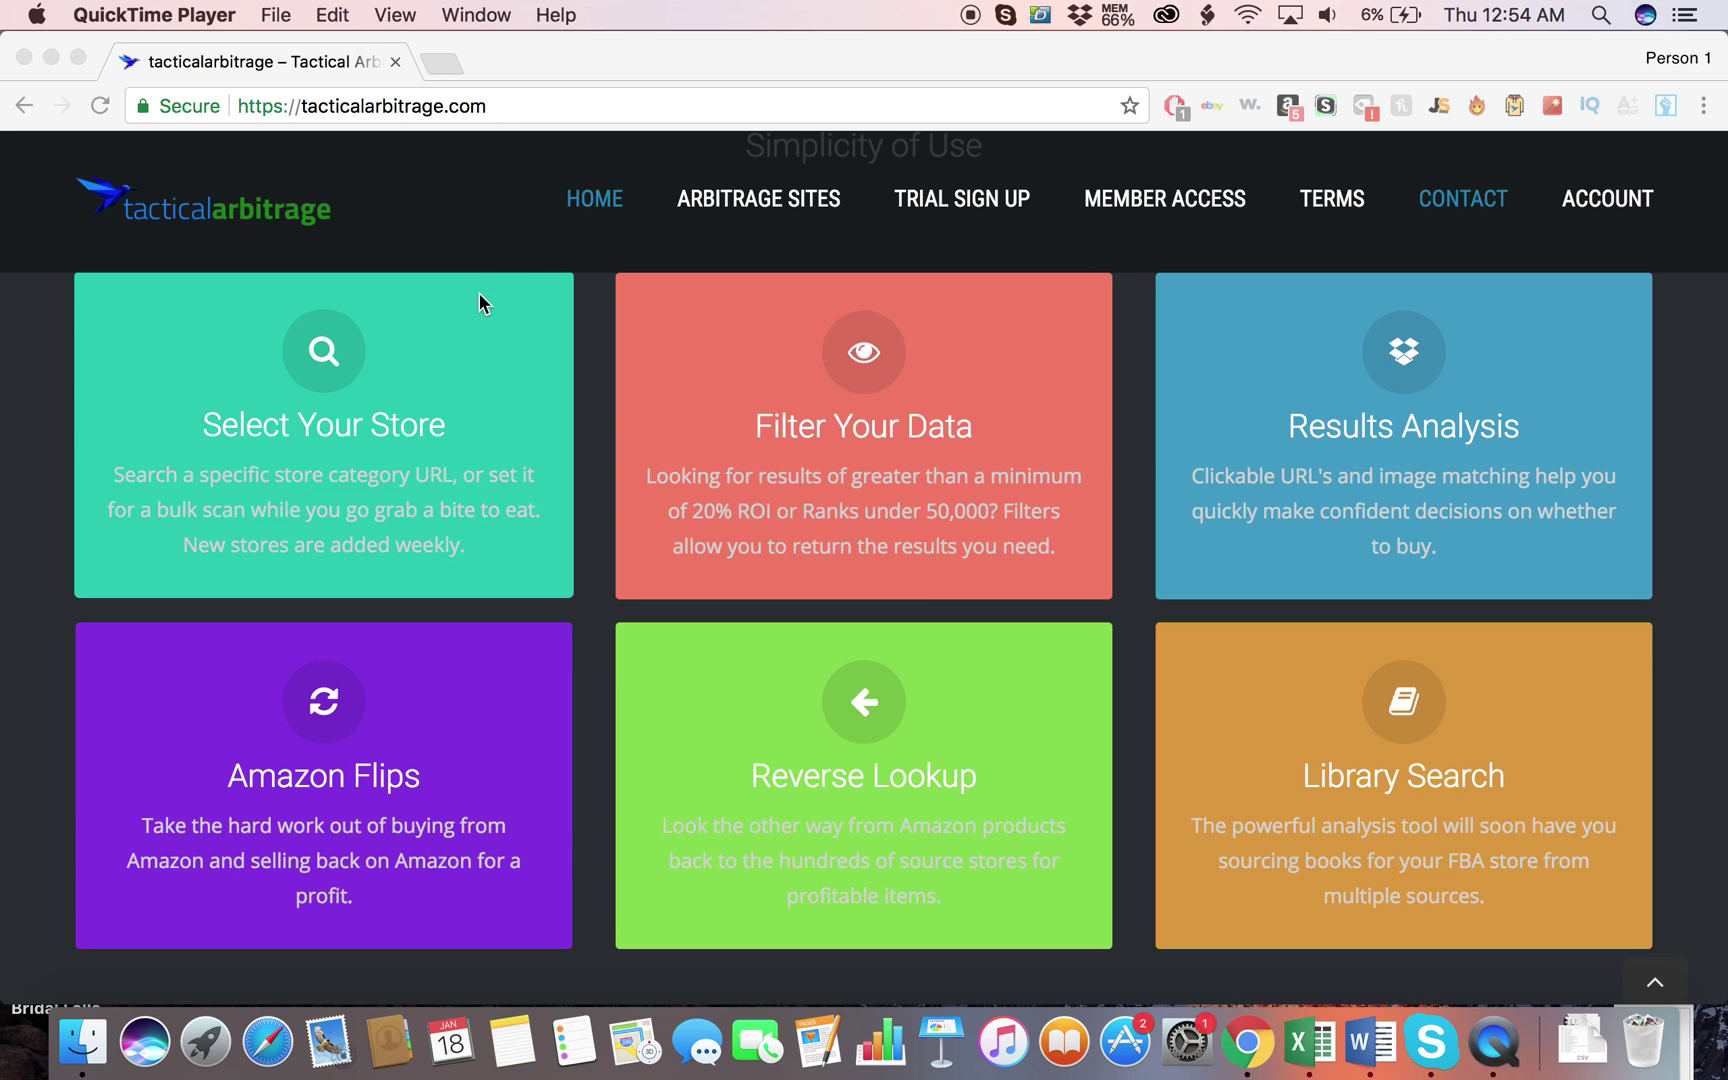
# Step: Bring the browser showing Tactical Arbitrage forward and scroll through its page
pyautogui.click(292, 368)
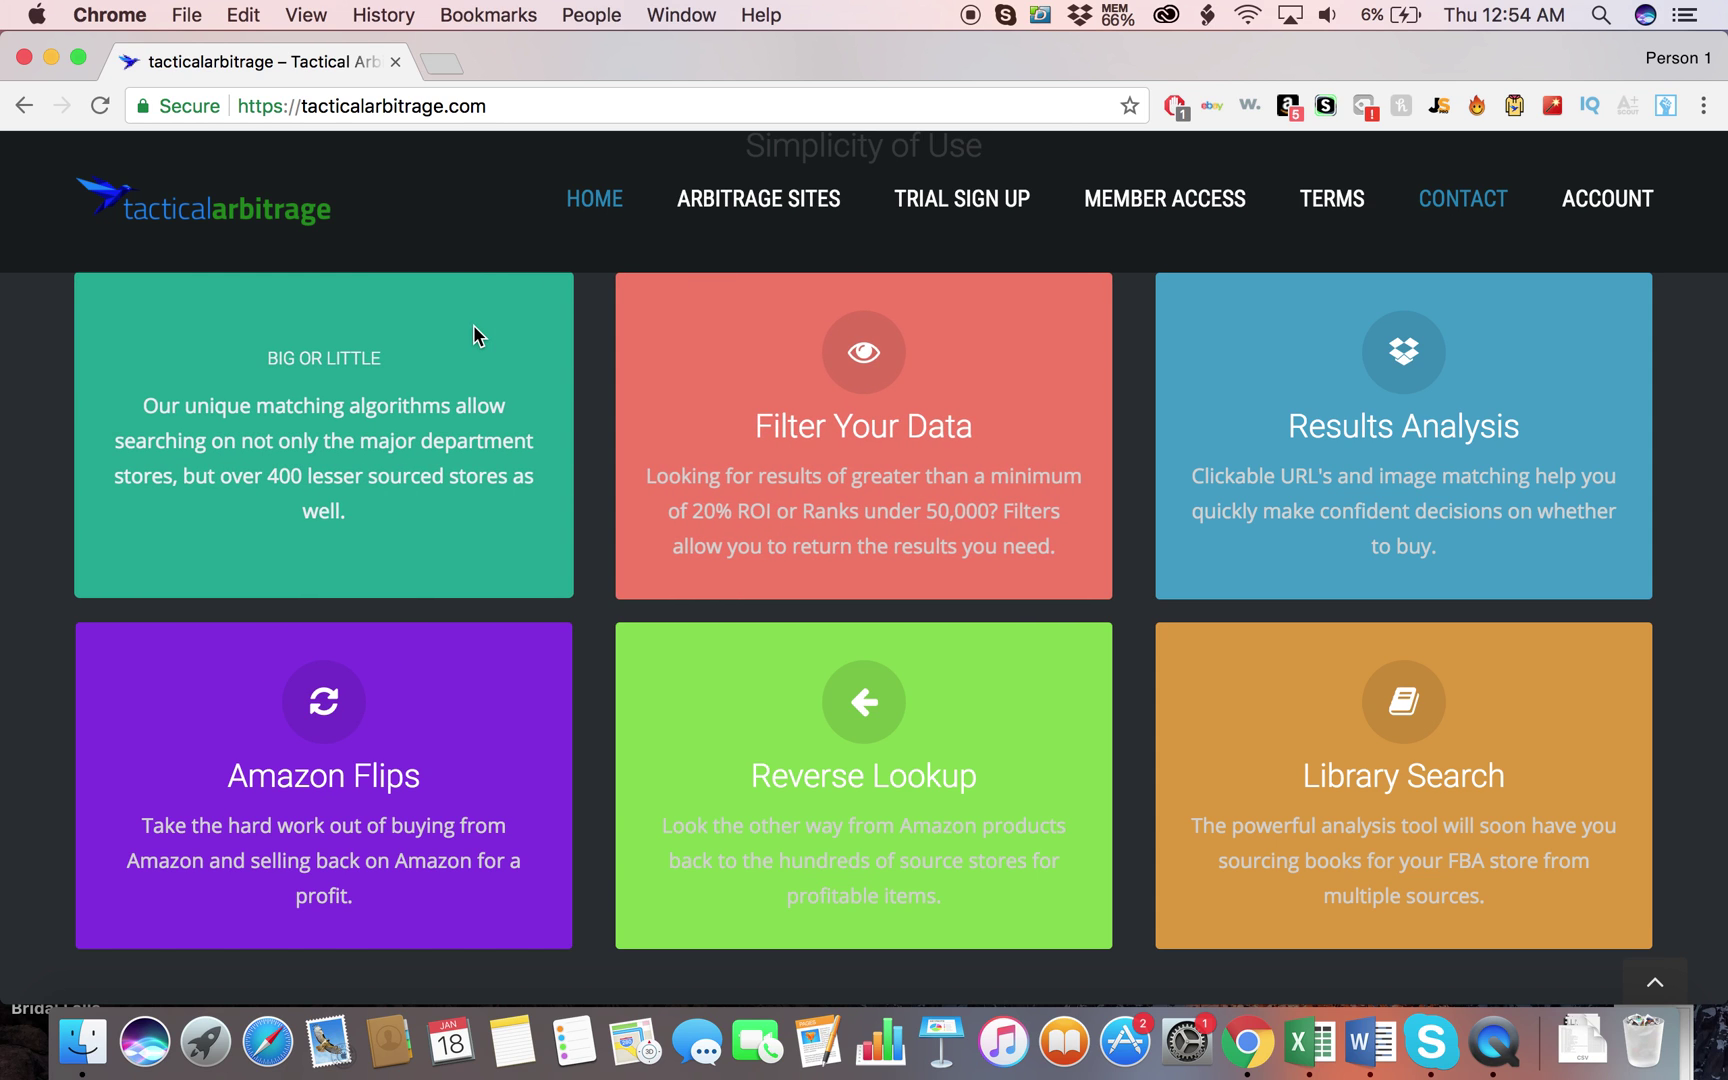
pyautogui.moveTo(694, 359)
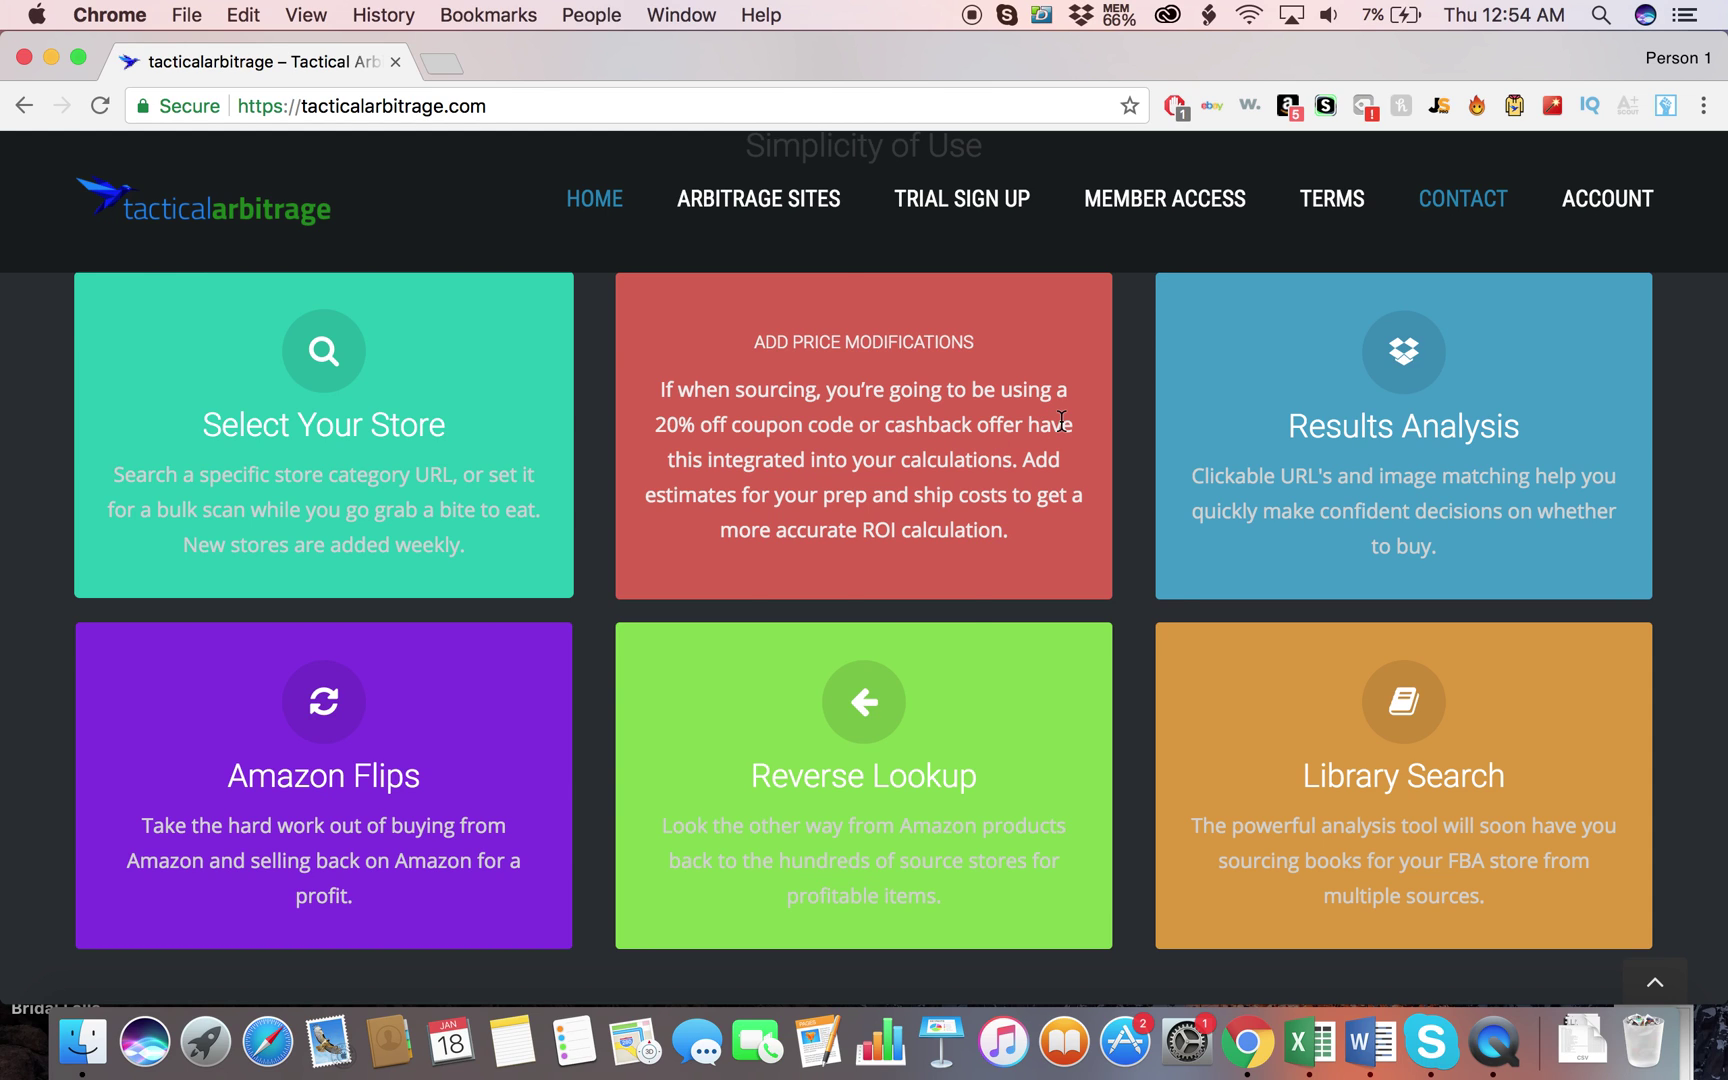
pyautogui.moveTo(1249, 385)
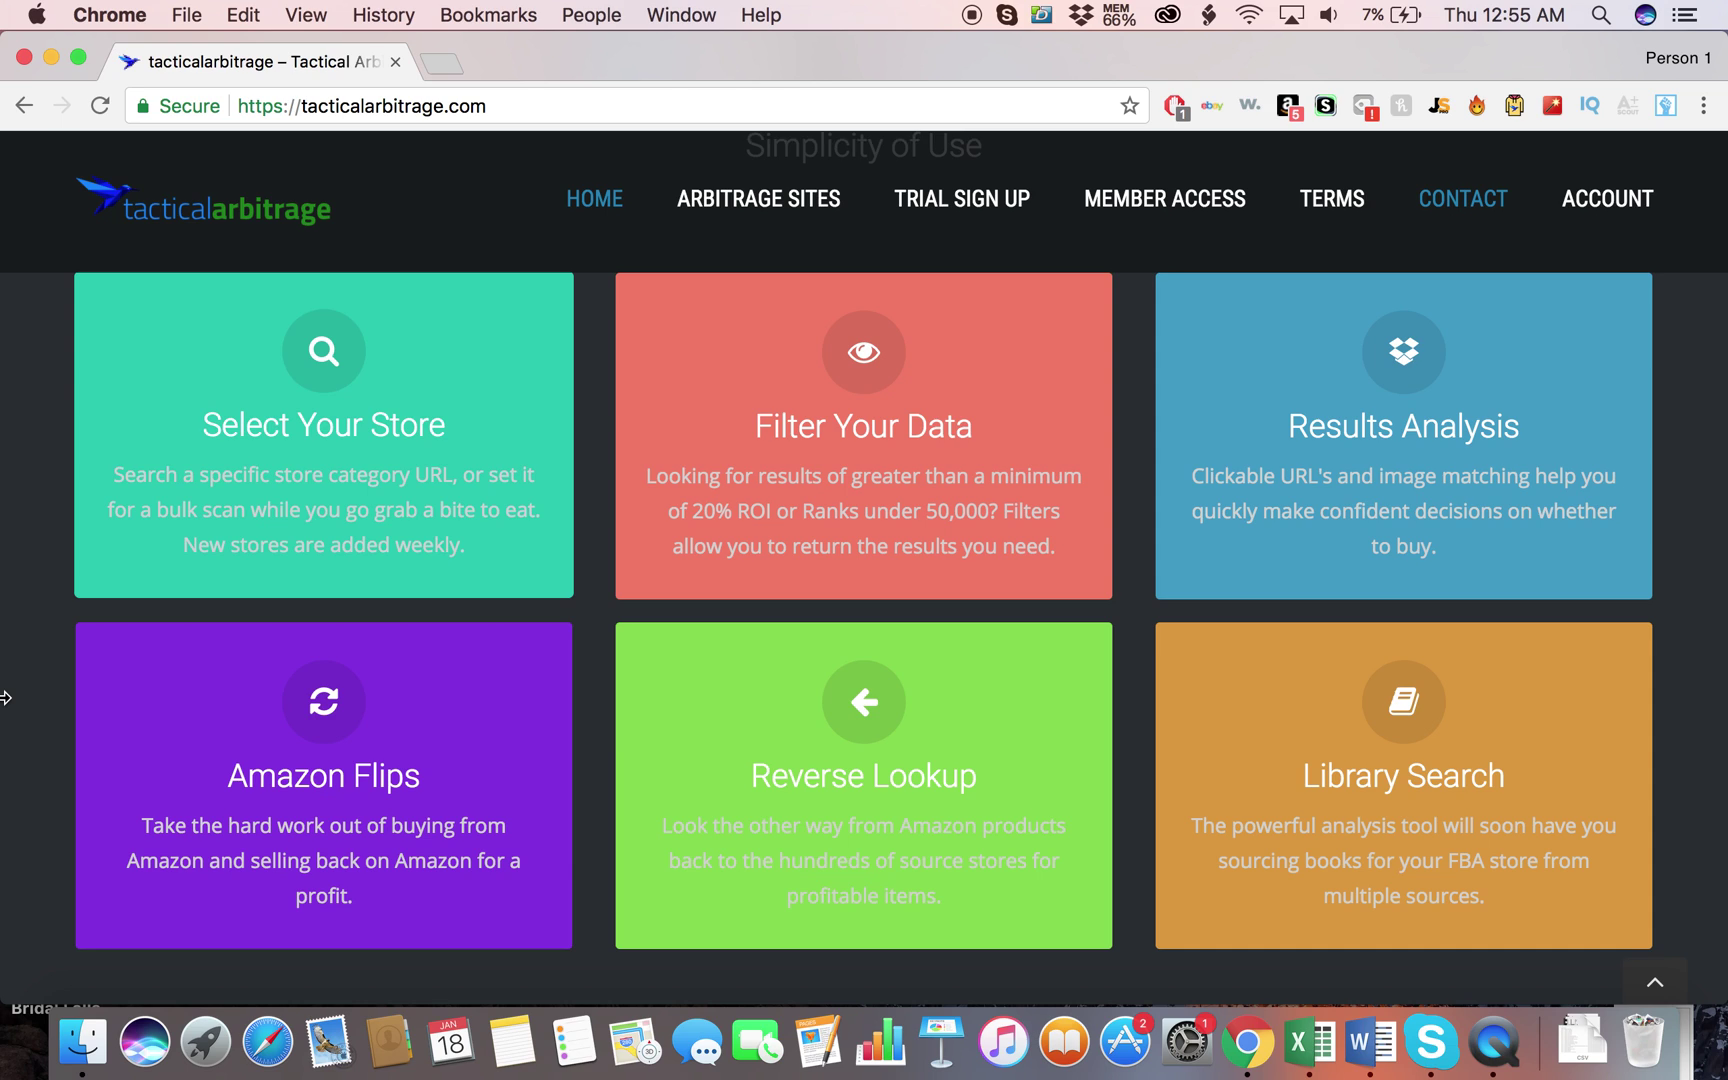
pyautogui.moveTo(793, 765)
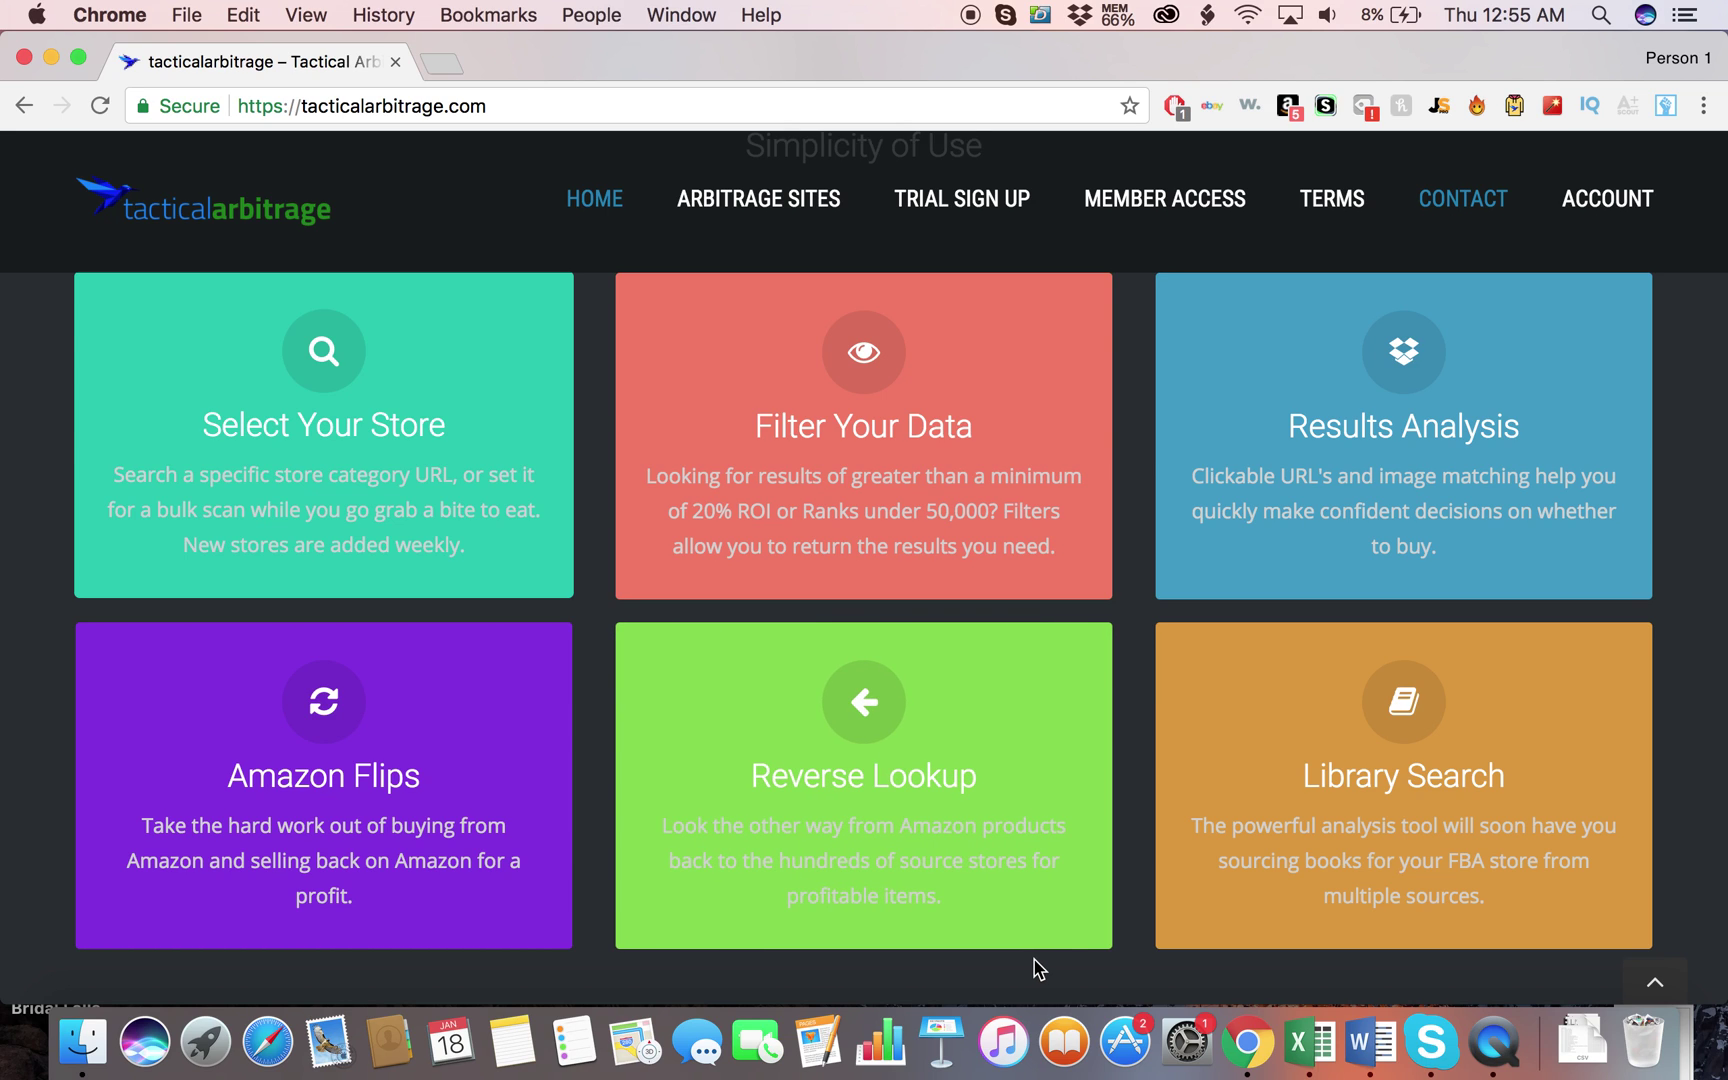
pyautogui.moveTo(1044, 882)
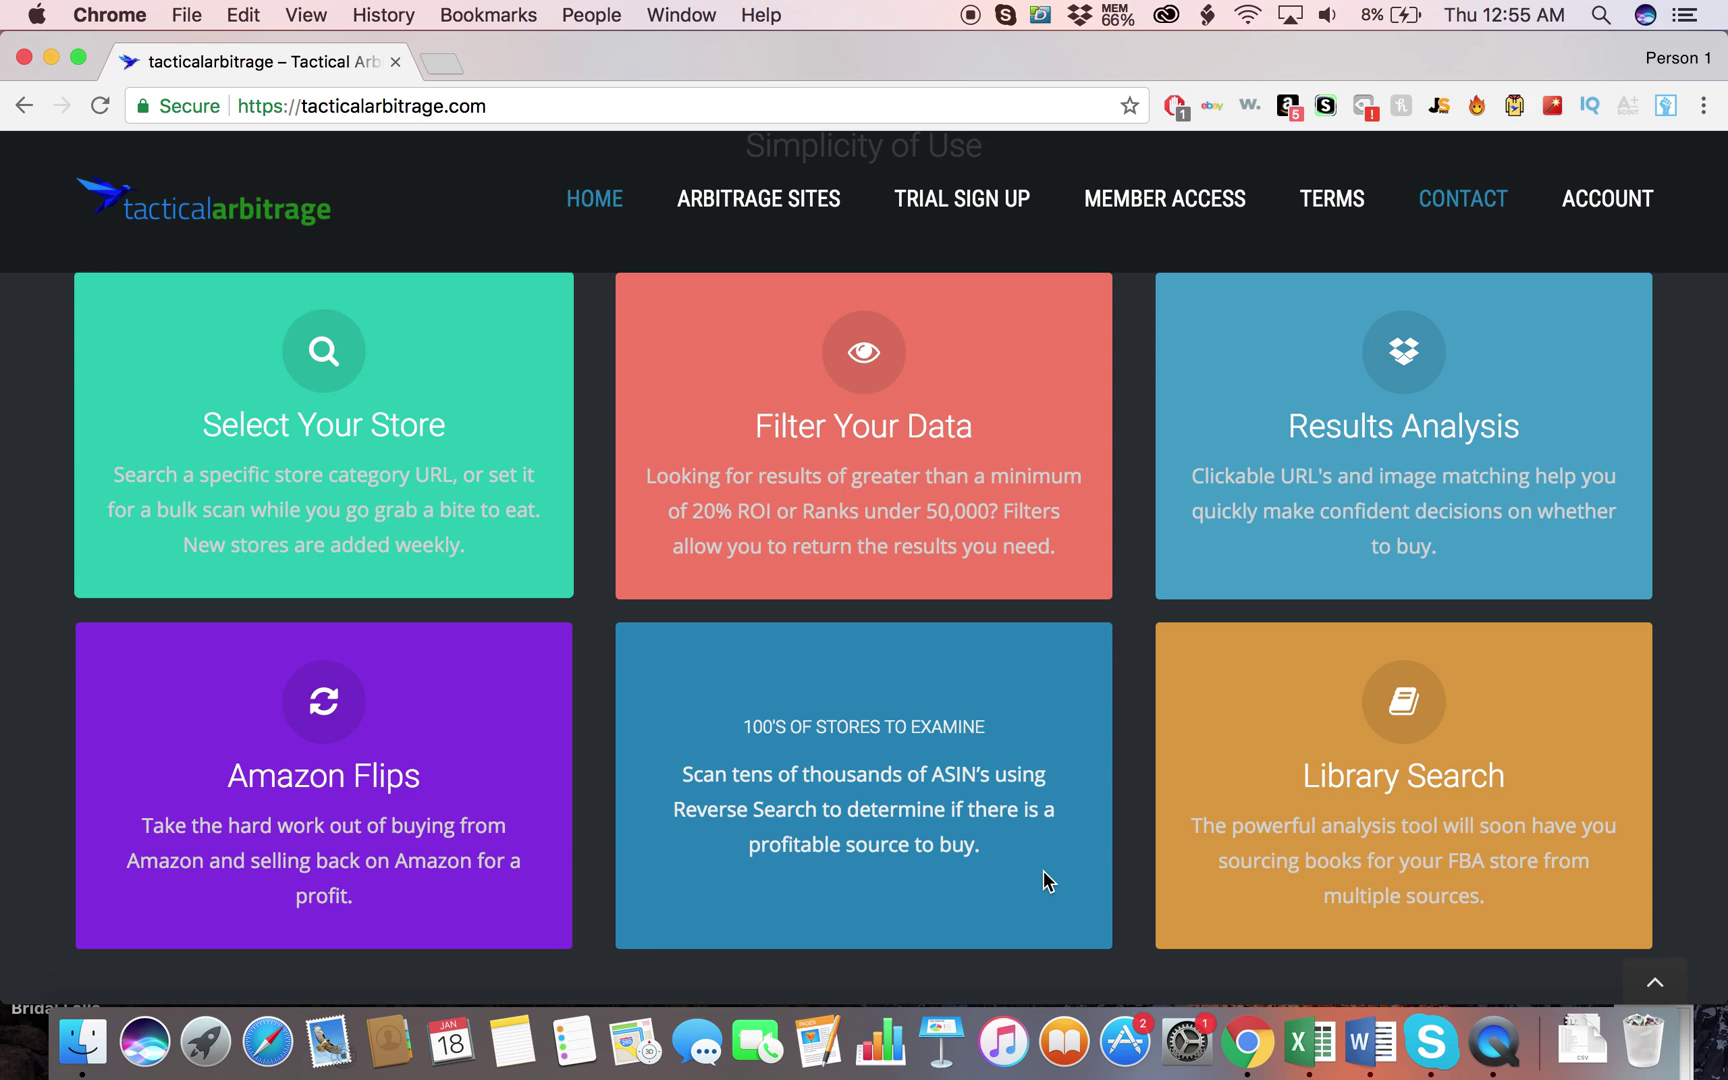
pyautogui.moveTo(1168, 852)
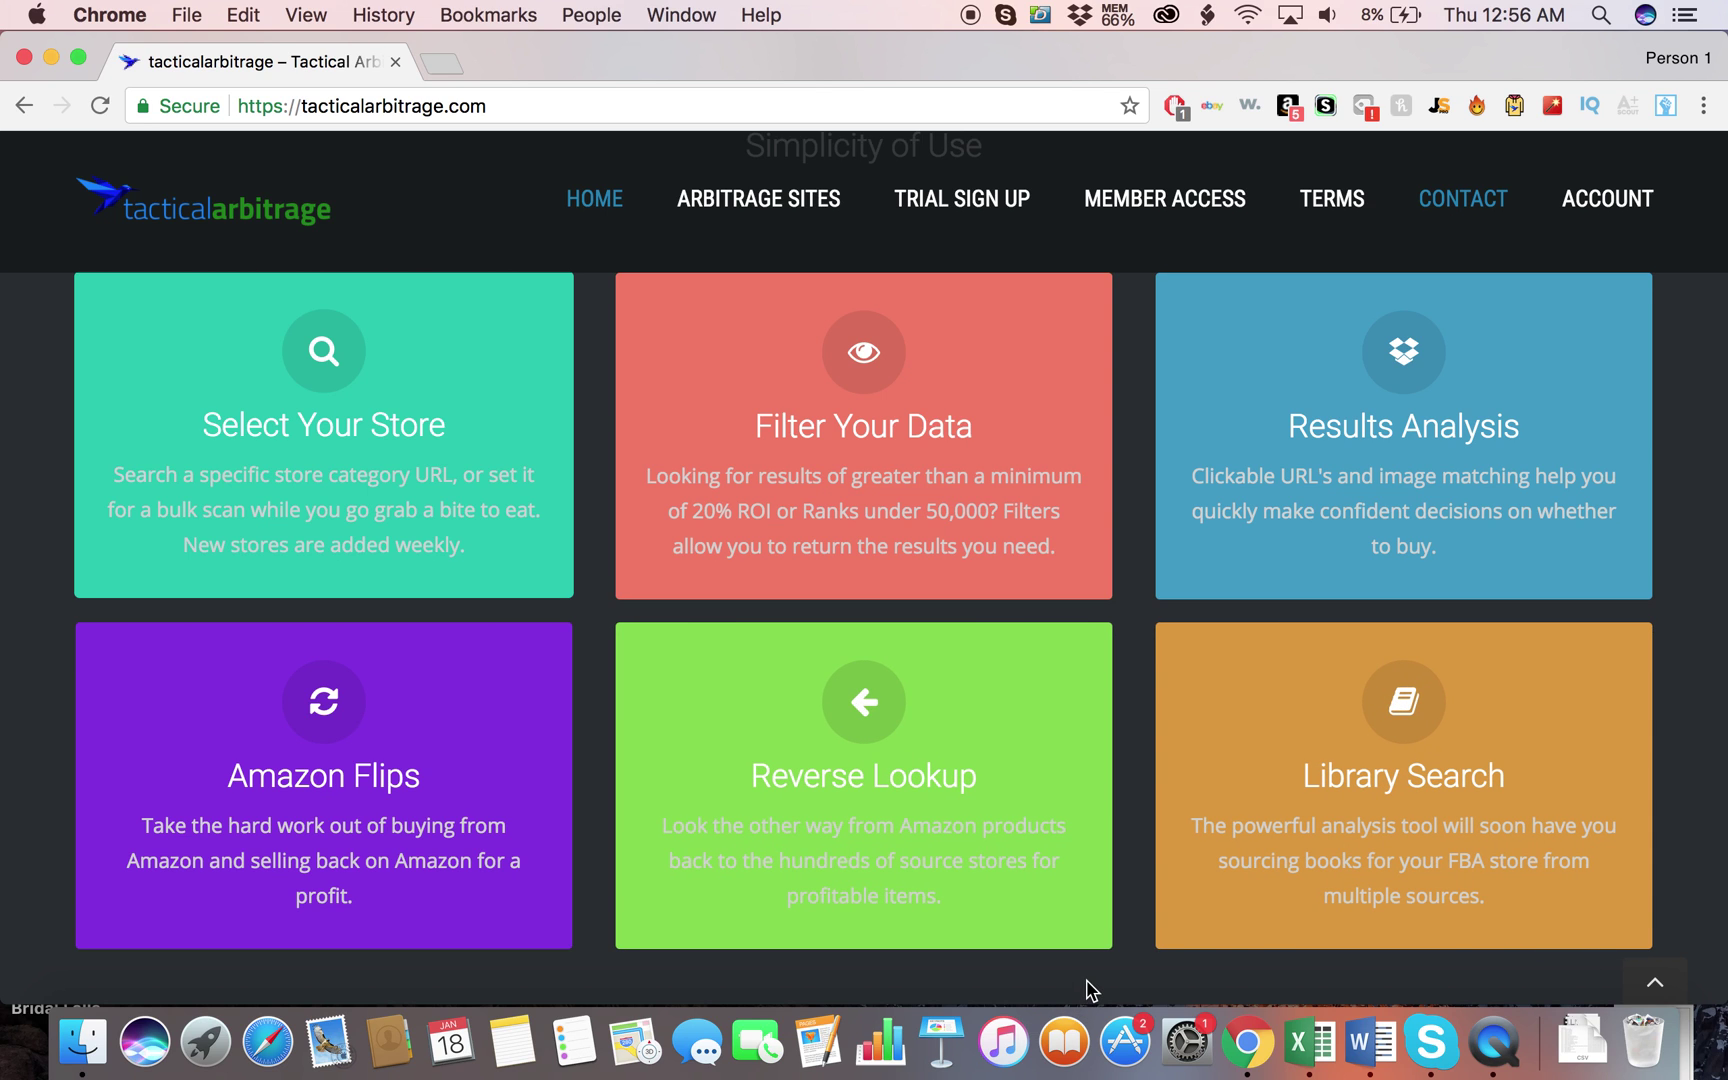
pyautogui.scroll(-3, 1088, 992)
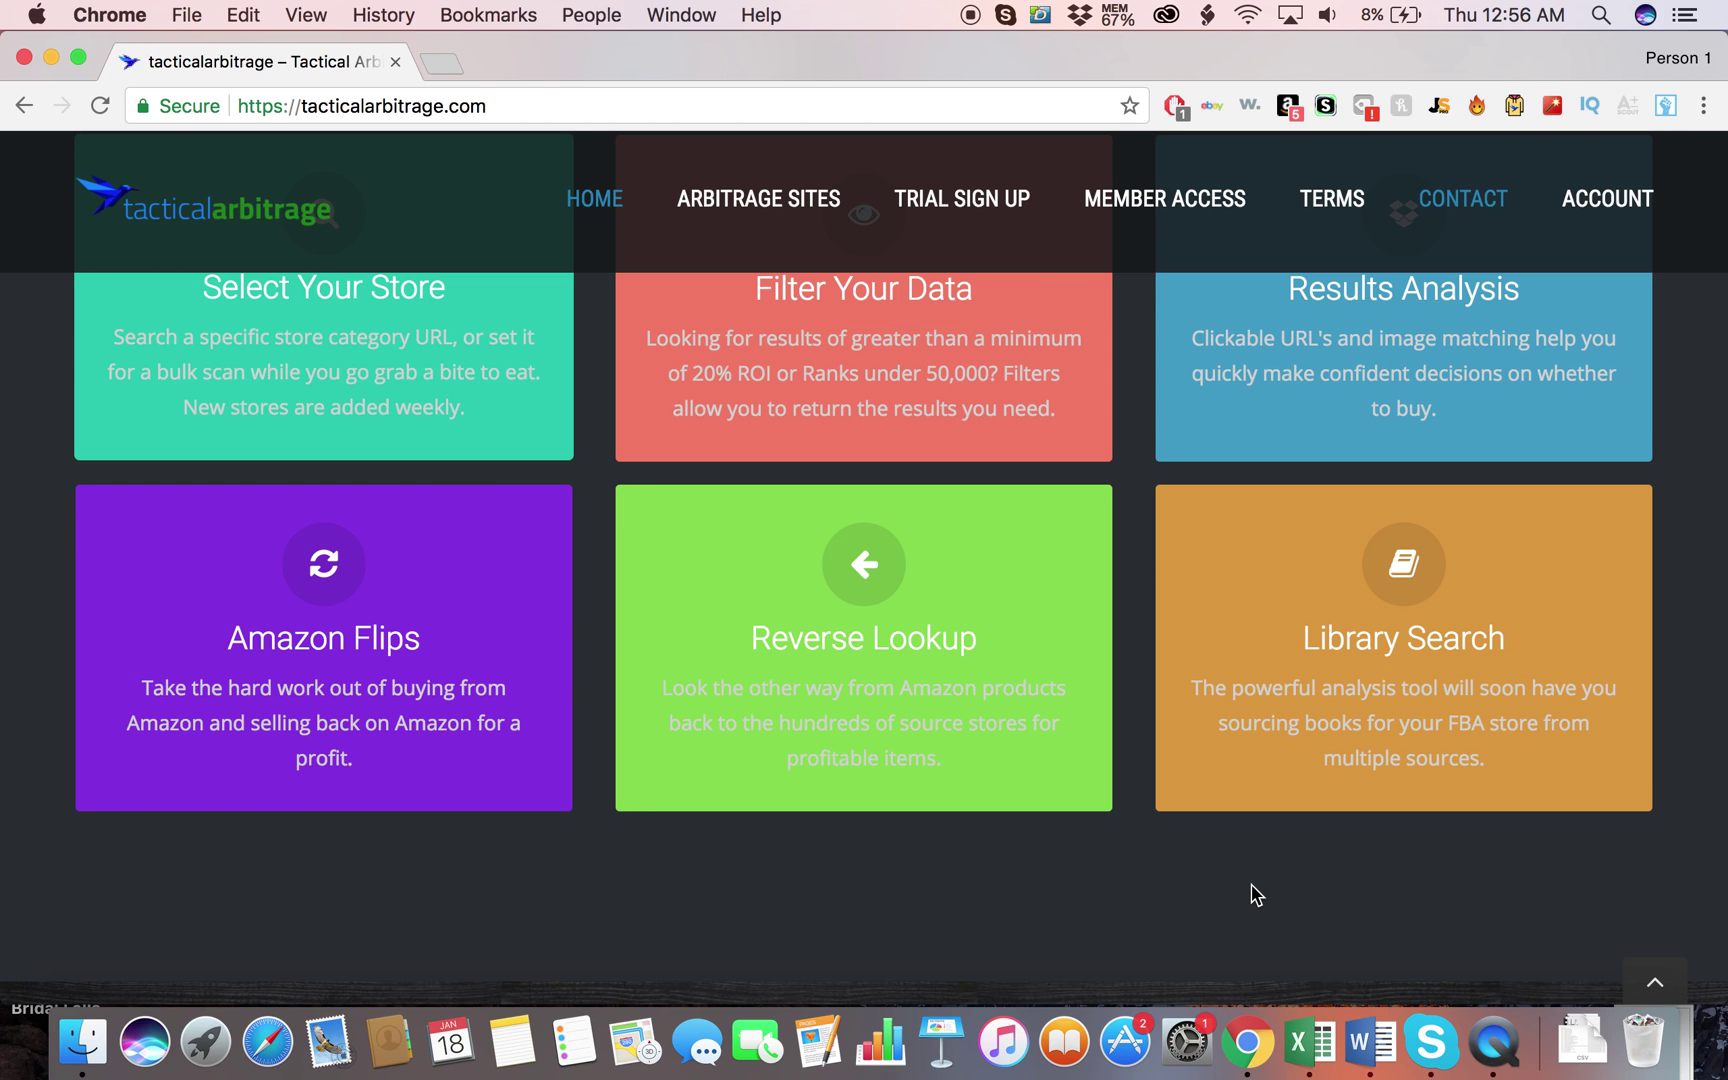
pyautogui.scroll(10, 1256, 895)
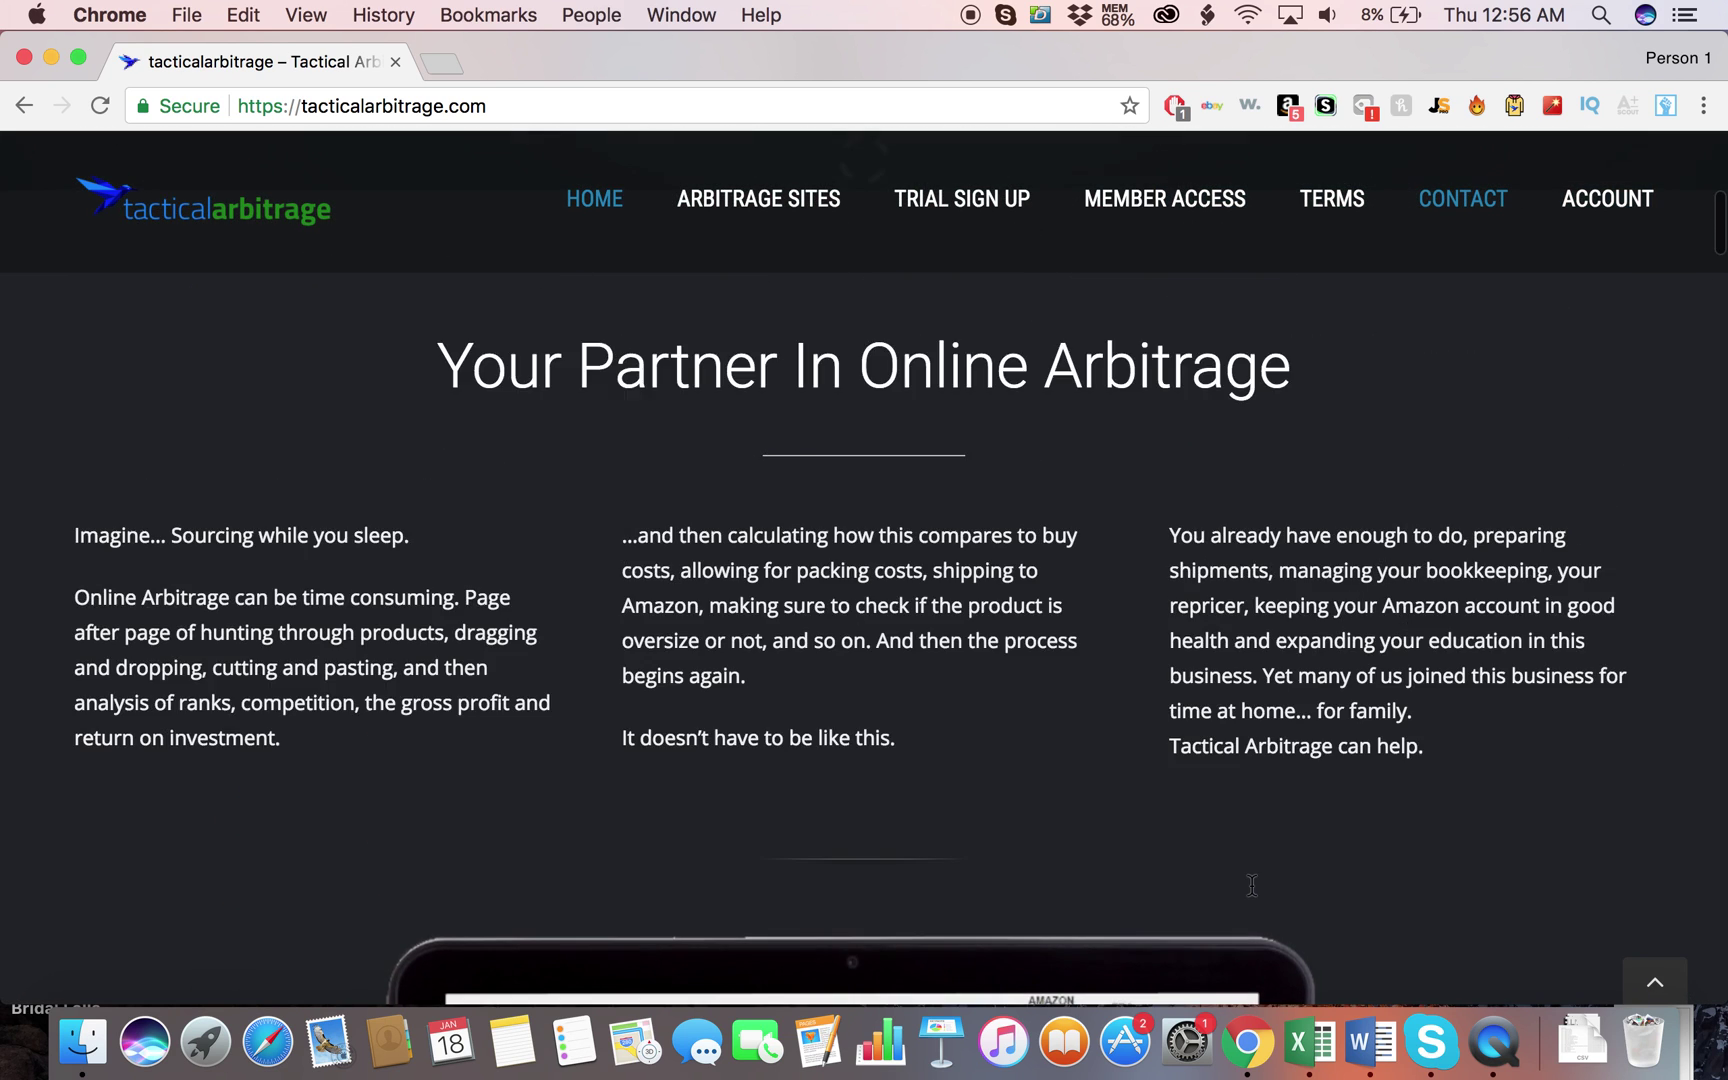
pyautogui.scroll(5, 1252, 886)
pyautogui.scroll(-4, 1252, 886)
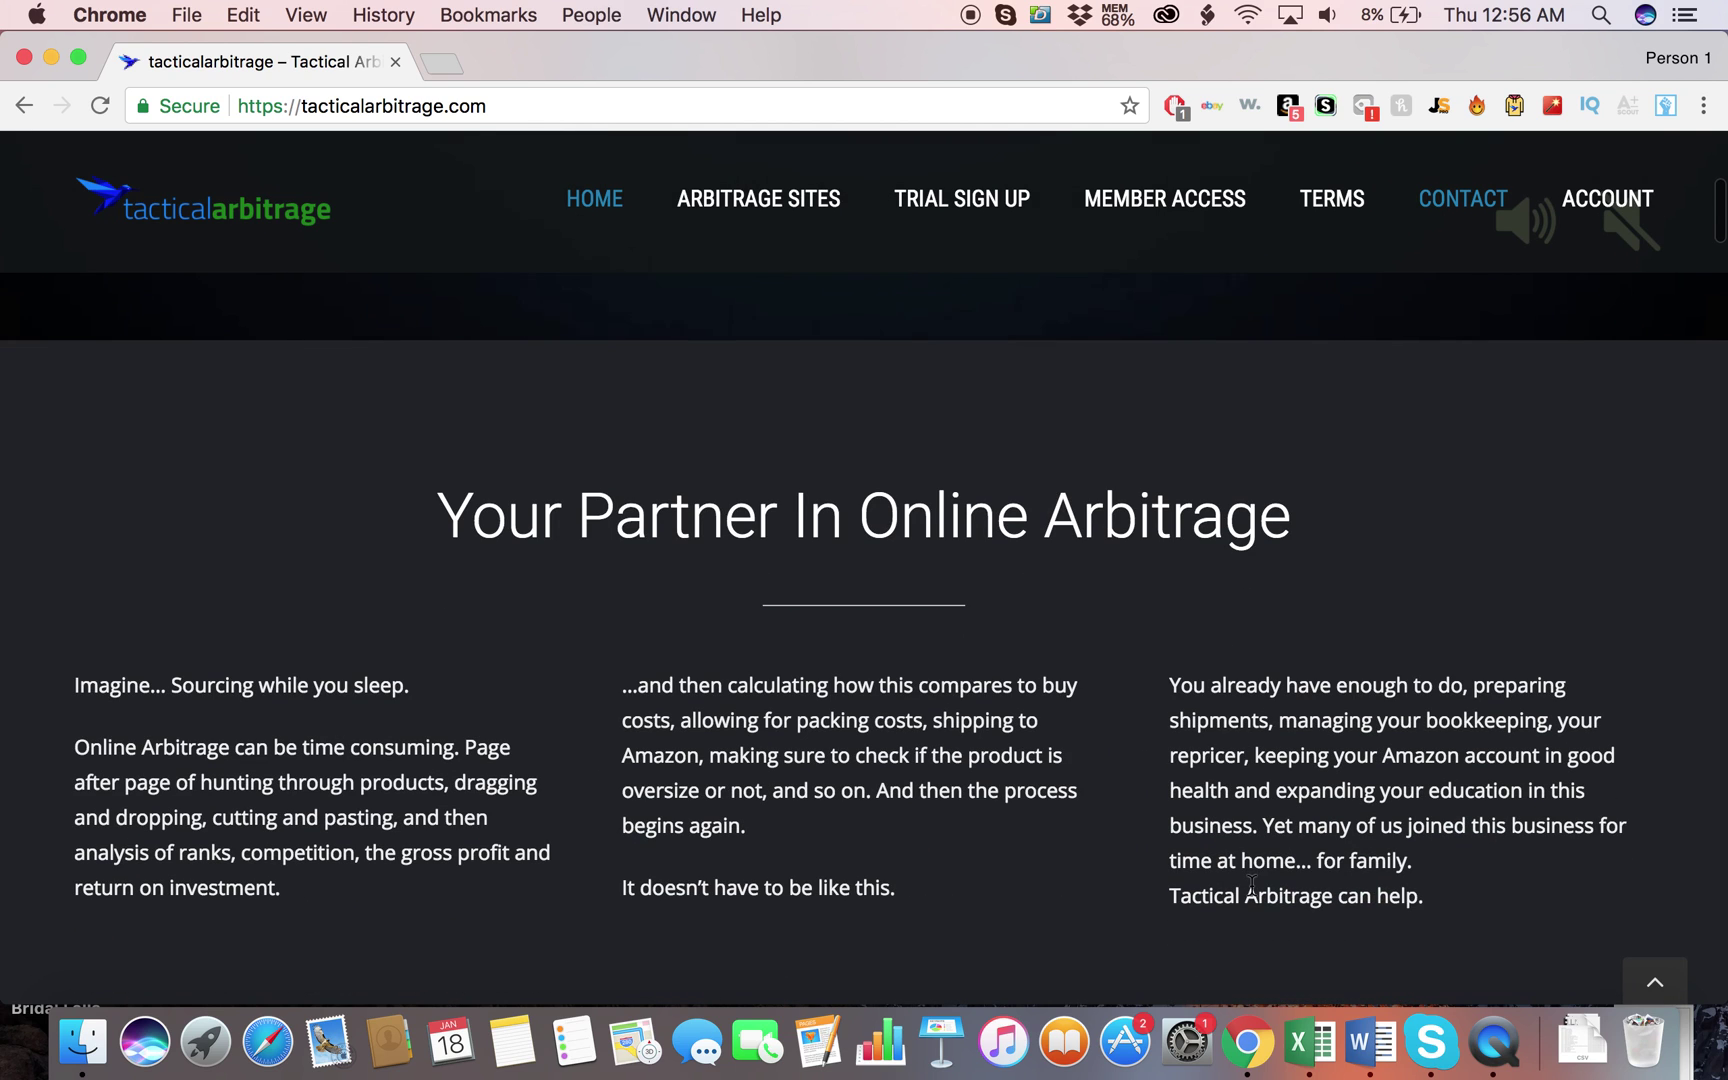
pyautogui.scroll(-2, 1252, 886)
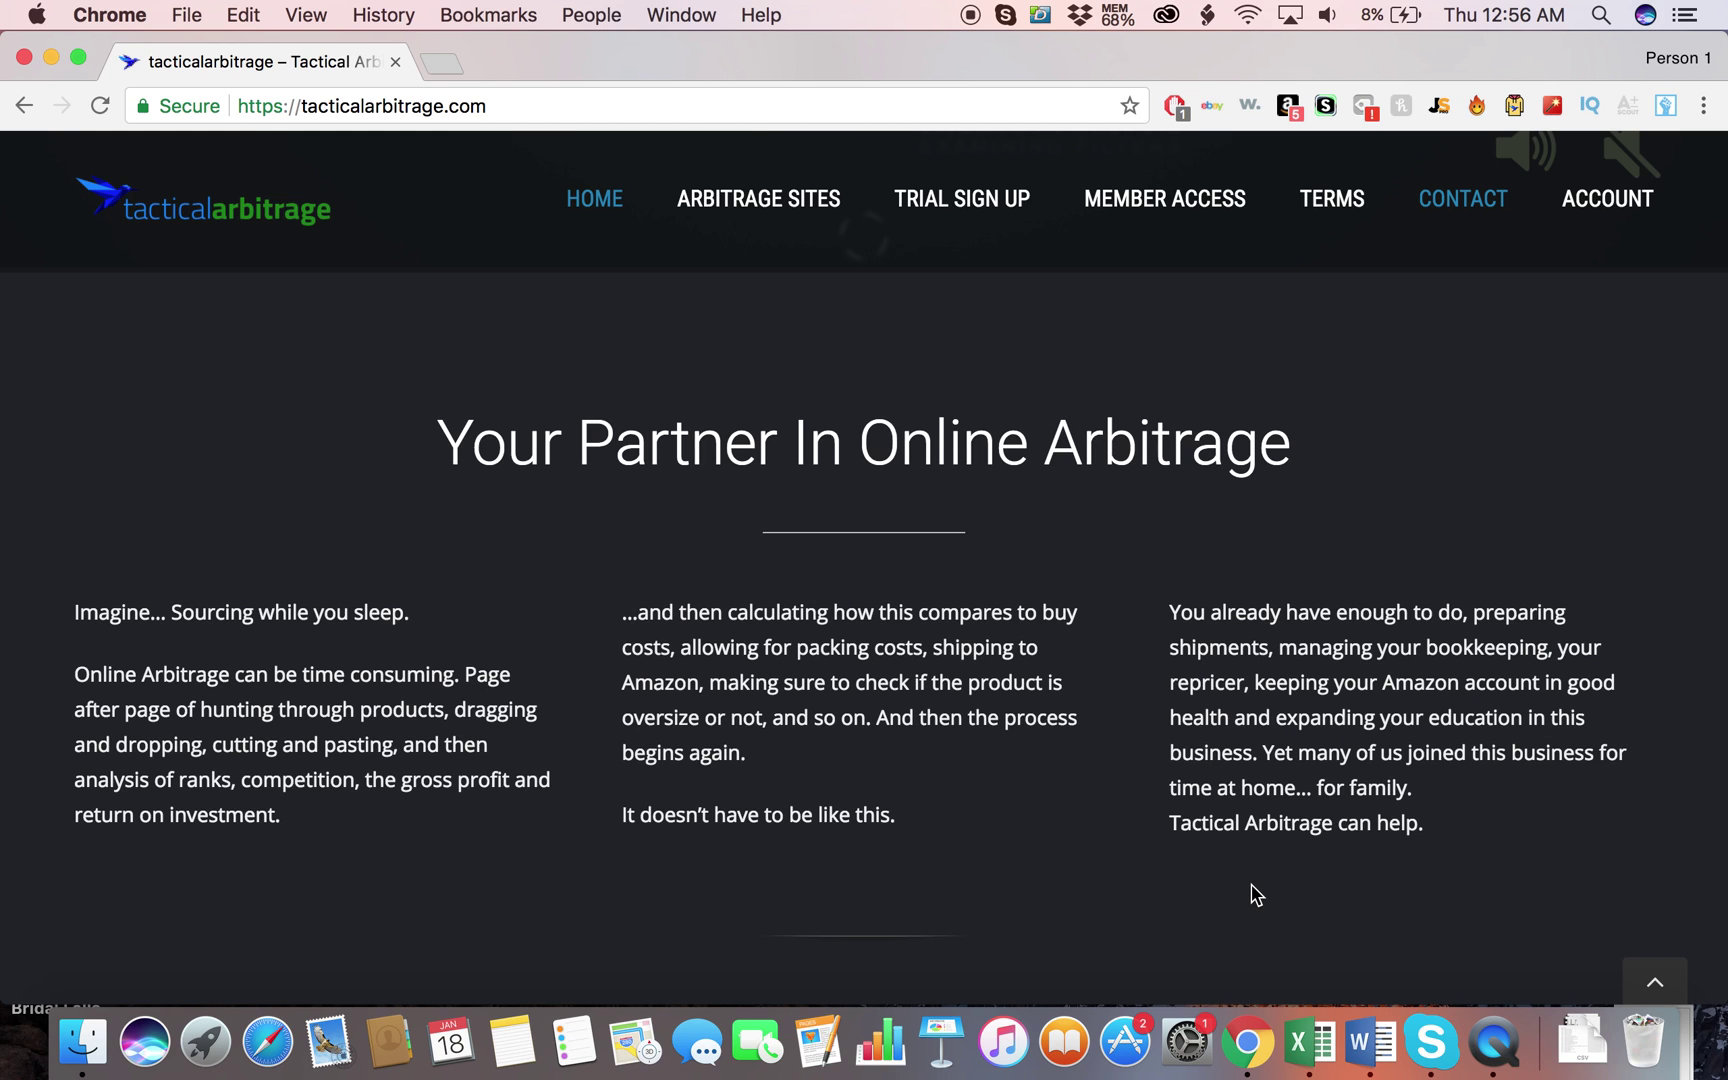
# Step: Enter Tactical Arbitrage Access from the ACCOUNT menu and launch Product Search
pyautogui.scroll(10, 1256, 893)
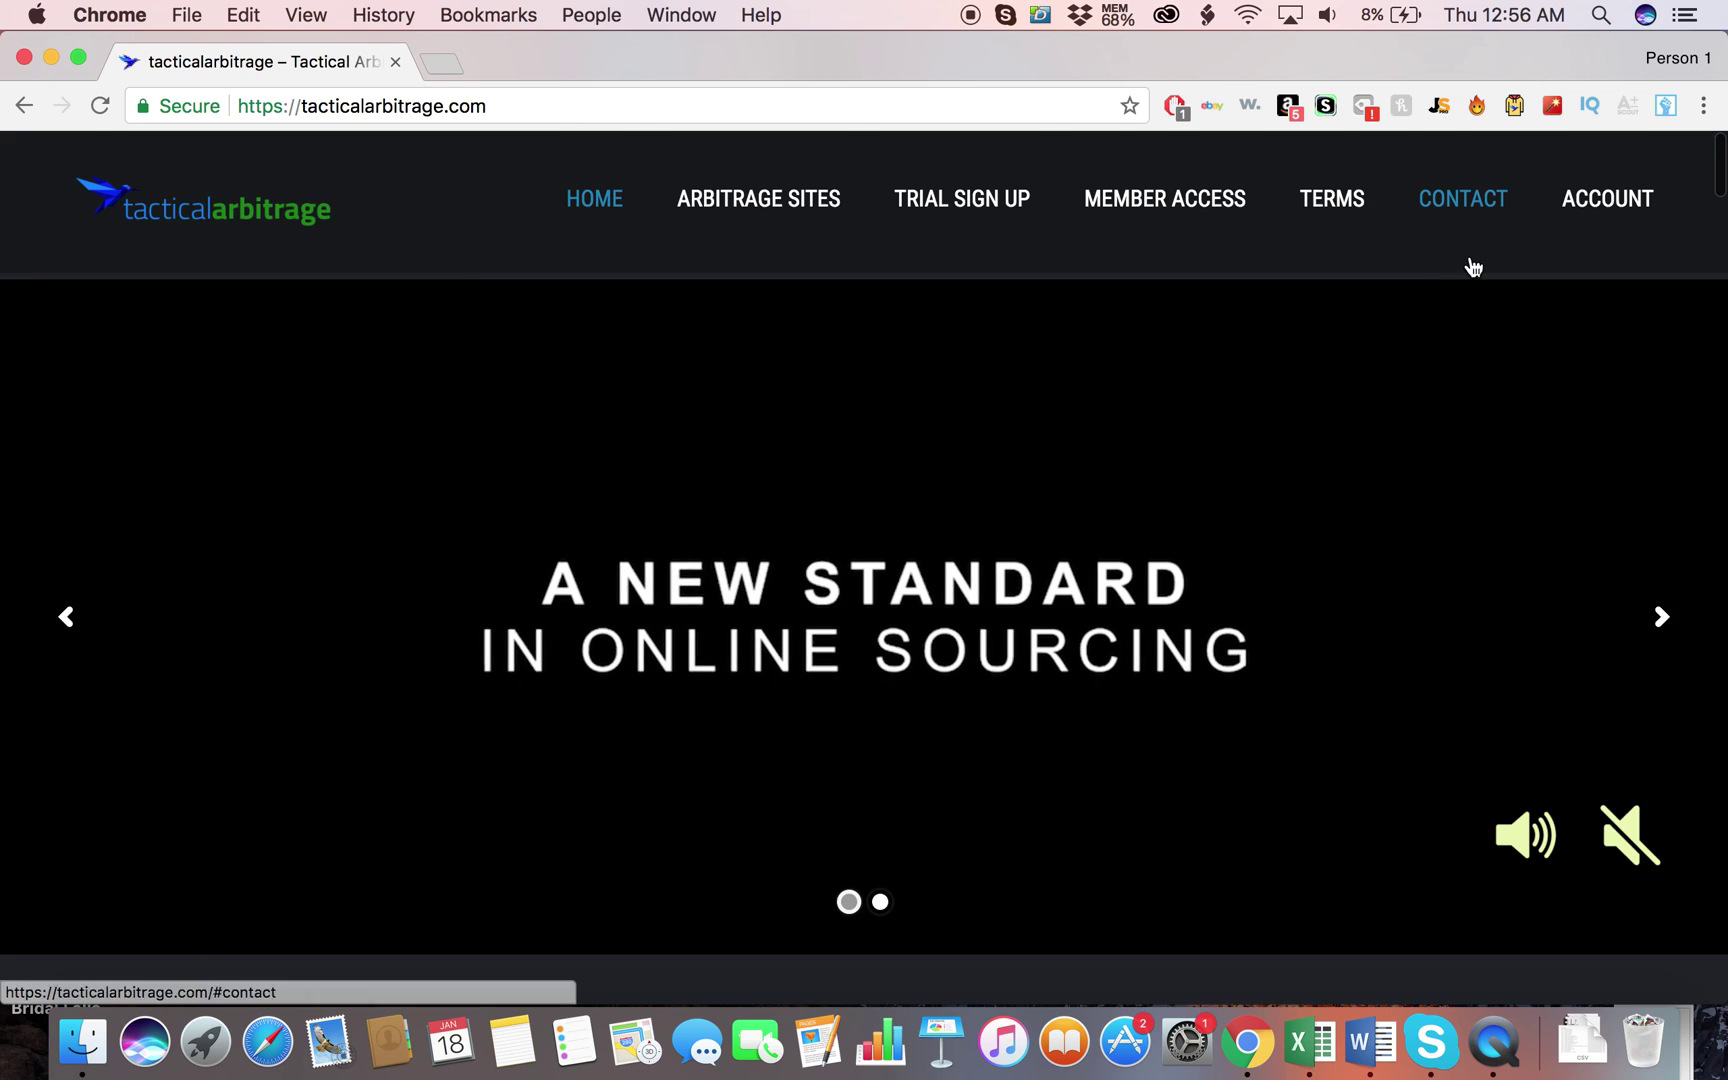
pyautogui.moveTo(1628, 186)
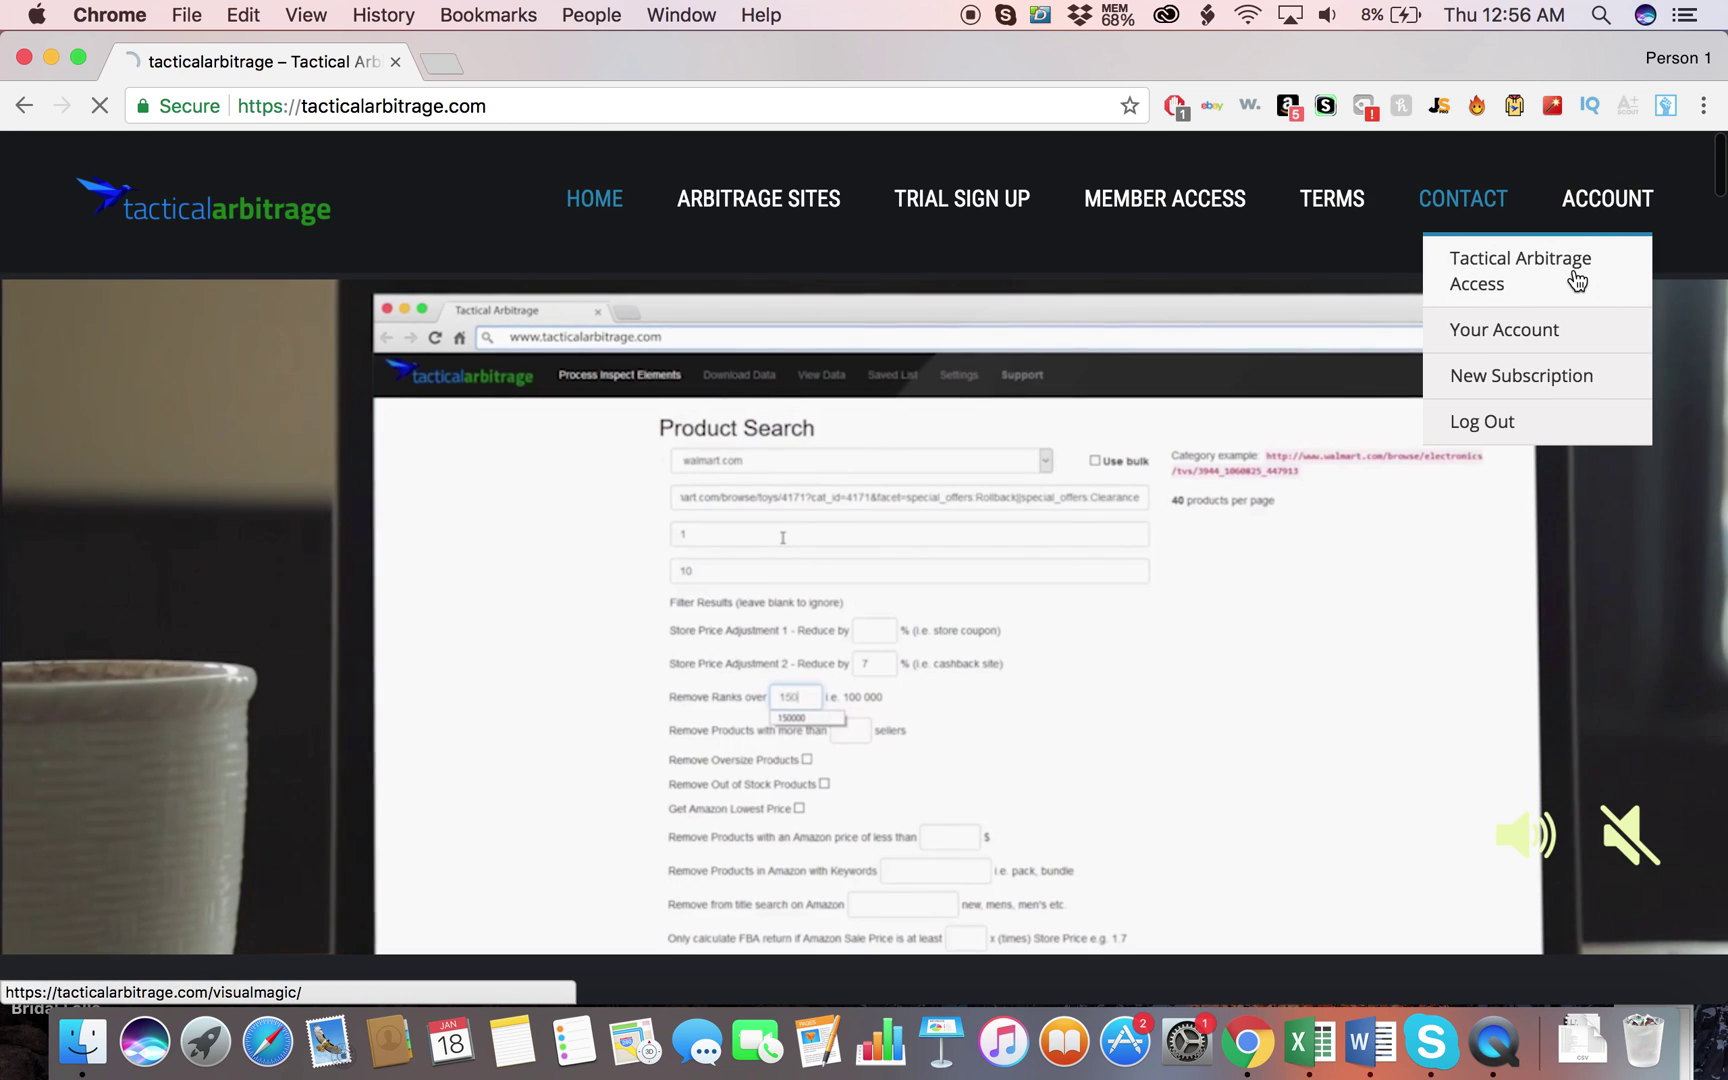
pyautogui.click(1573, 277)
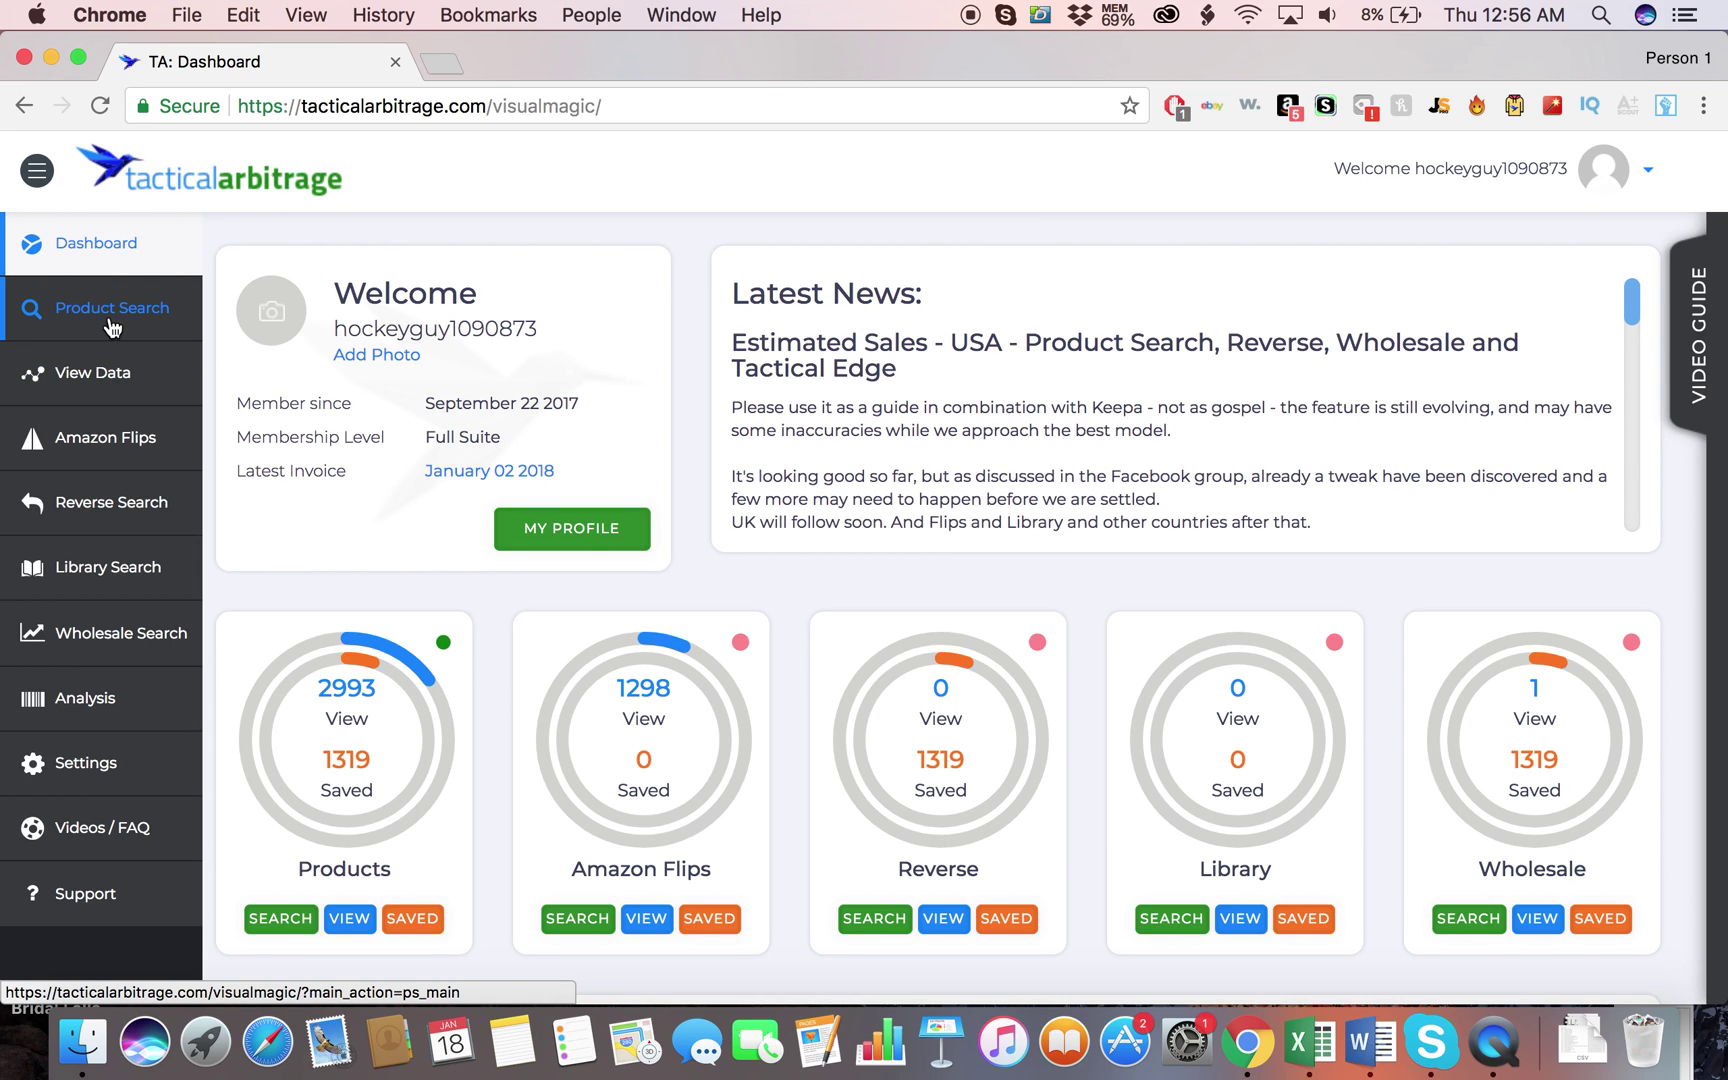
pyautogui.click(111, 326)
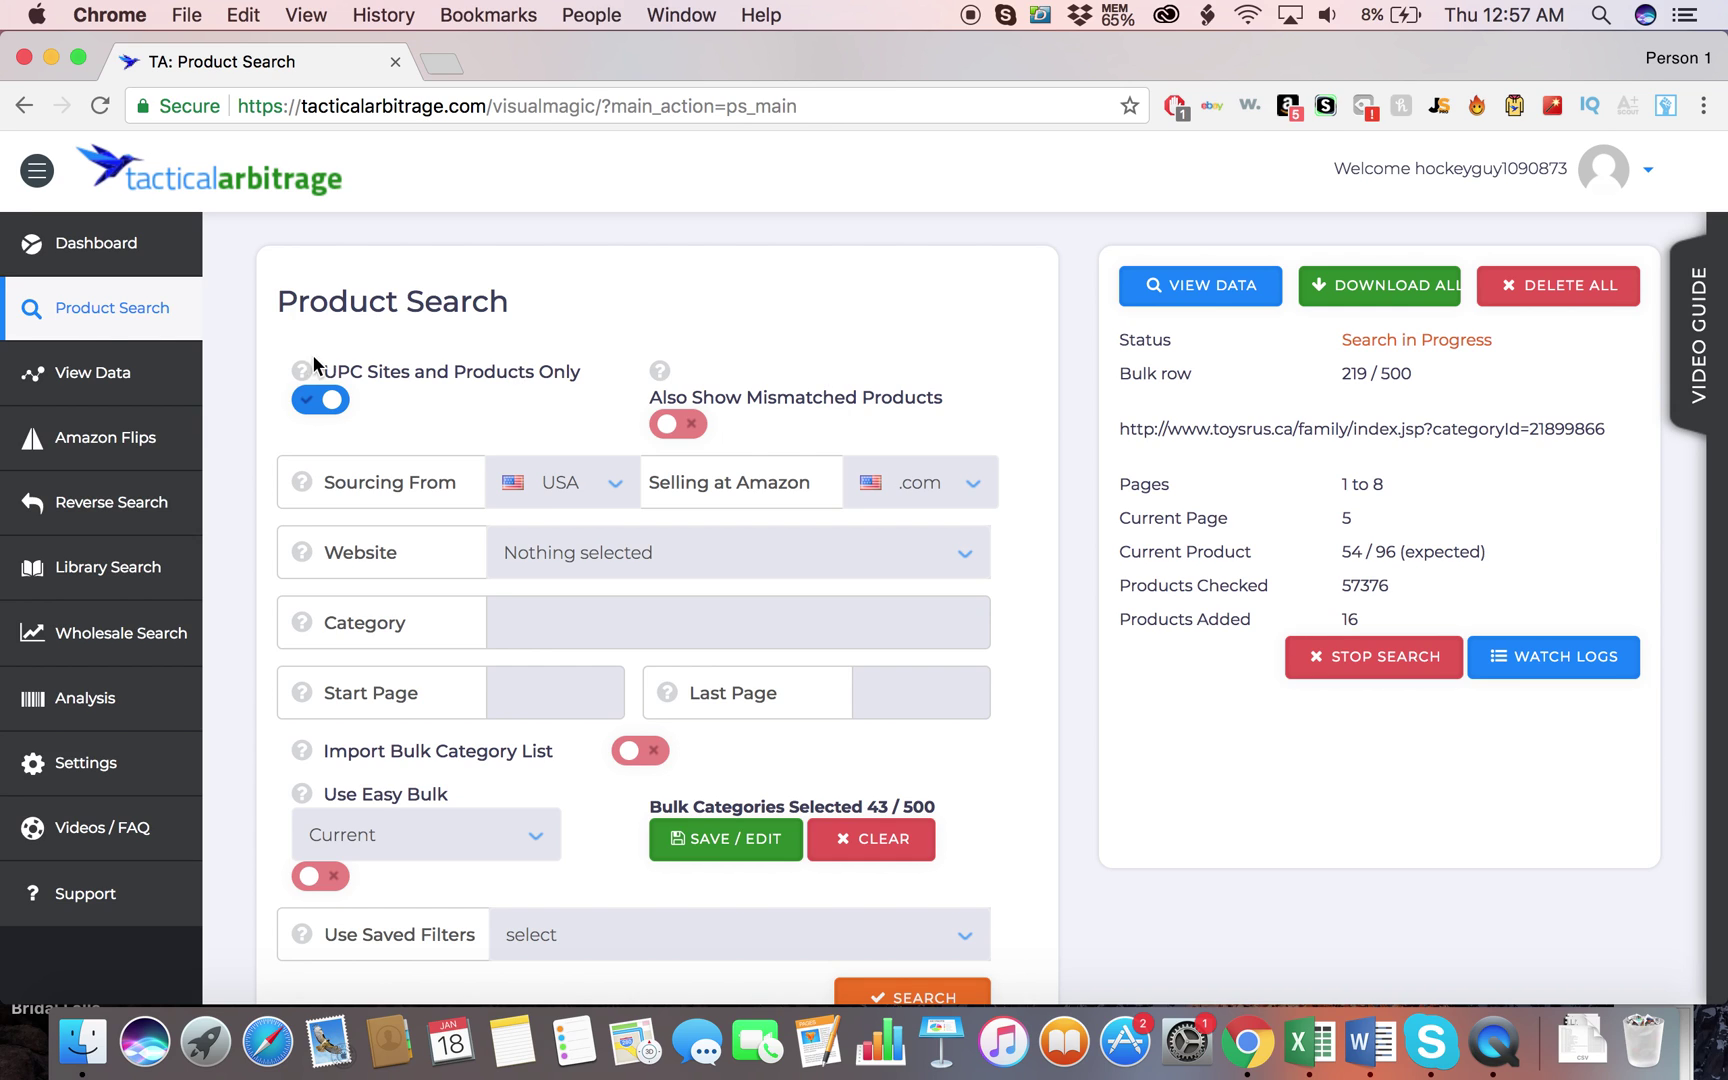
# Step: Open View Data to list the 2,991 scanned toysrus.ca products with their Amazon matches
pyautogui.click(116, 374)
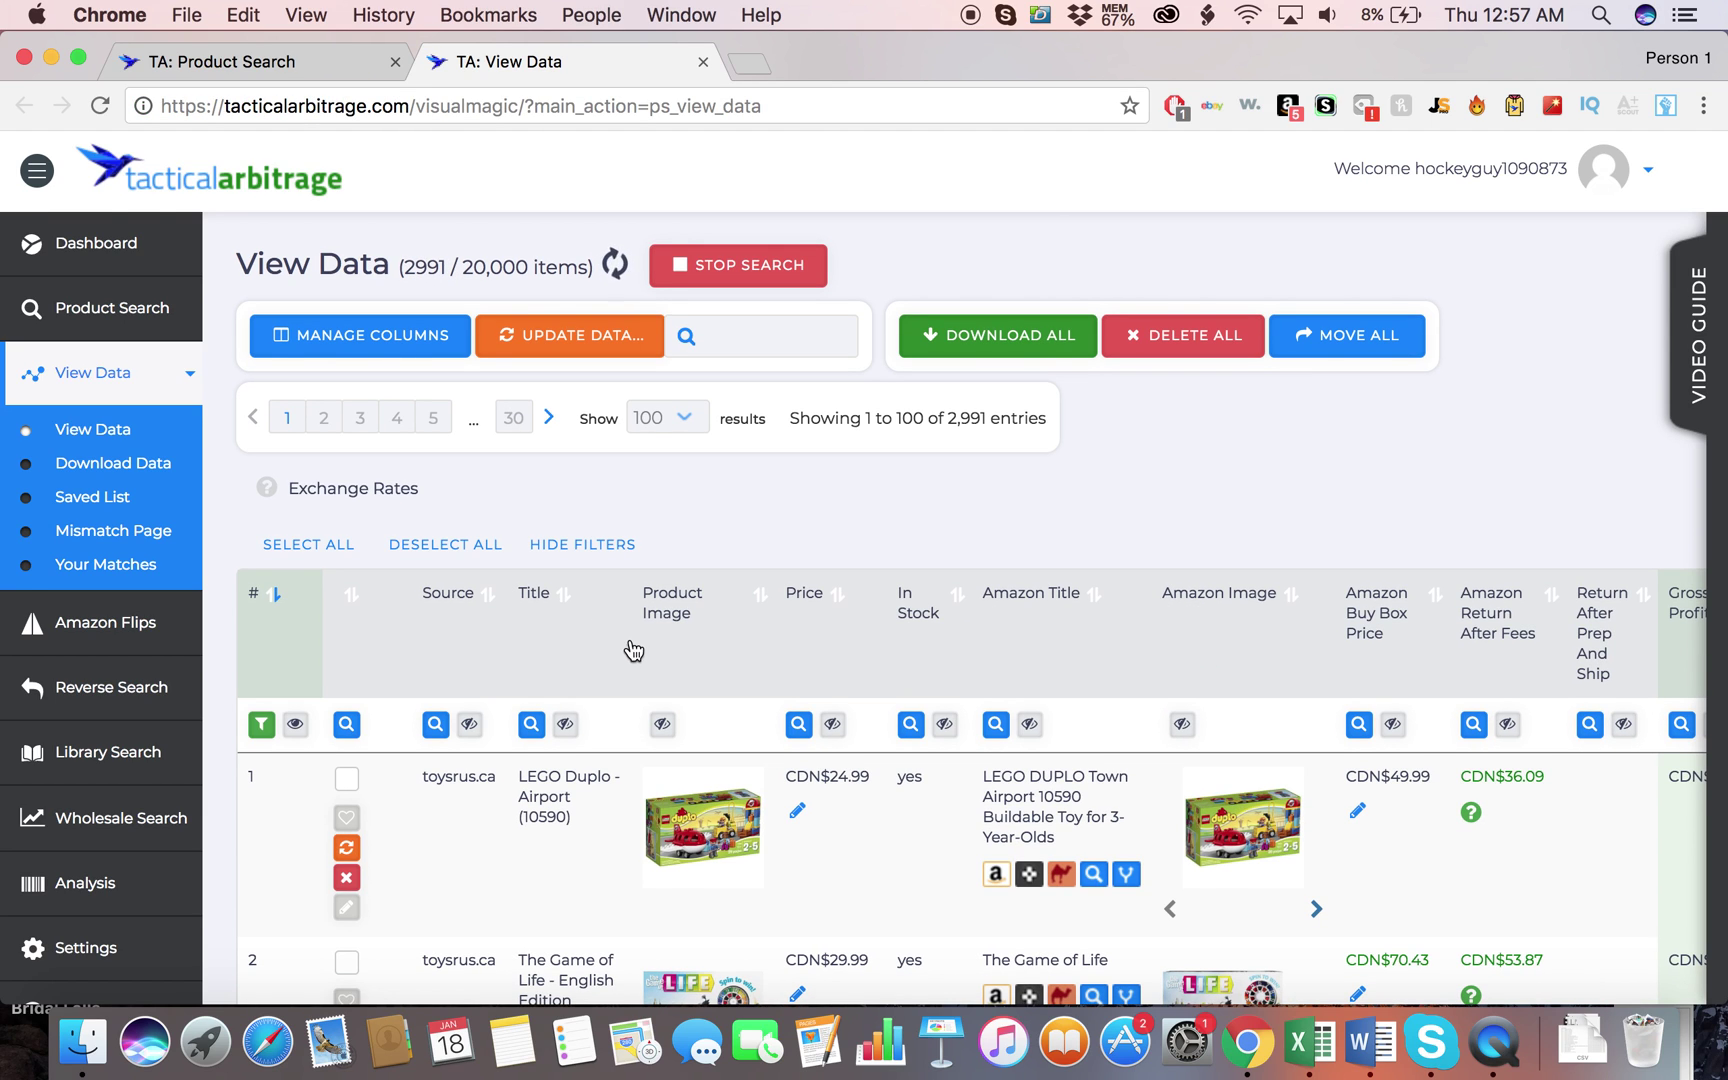
pyautogui.scroll(-3, 633, 650)
pyautogui.moveTo(644, 670)
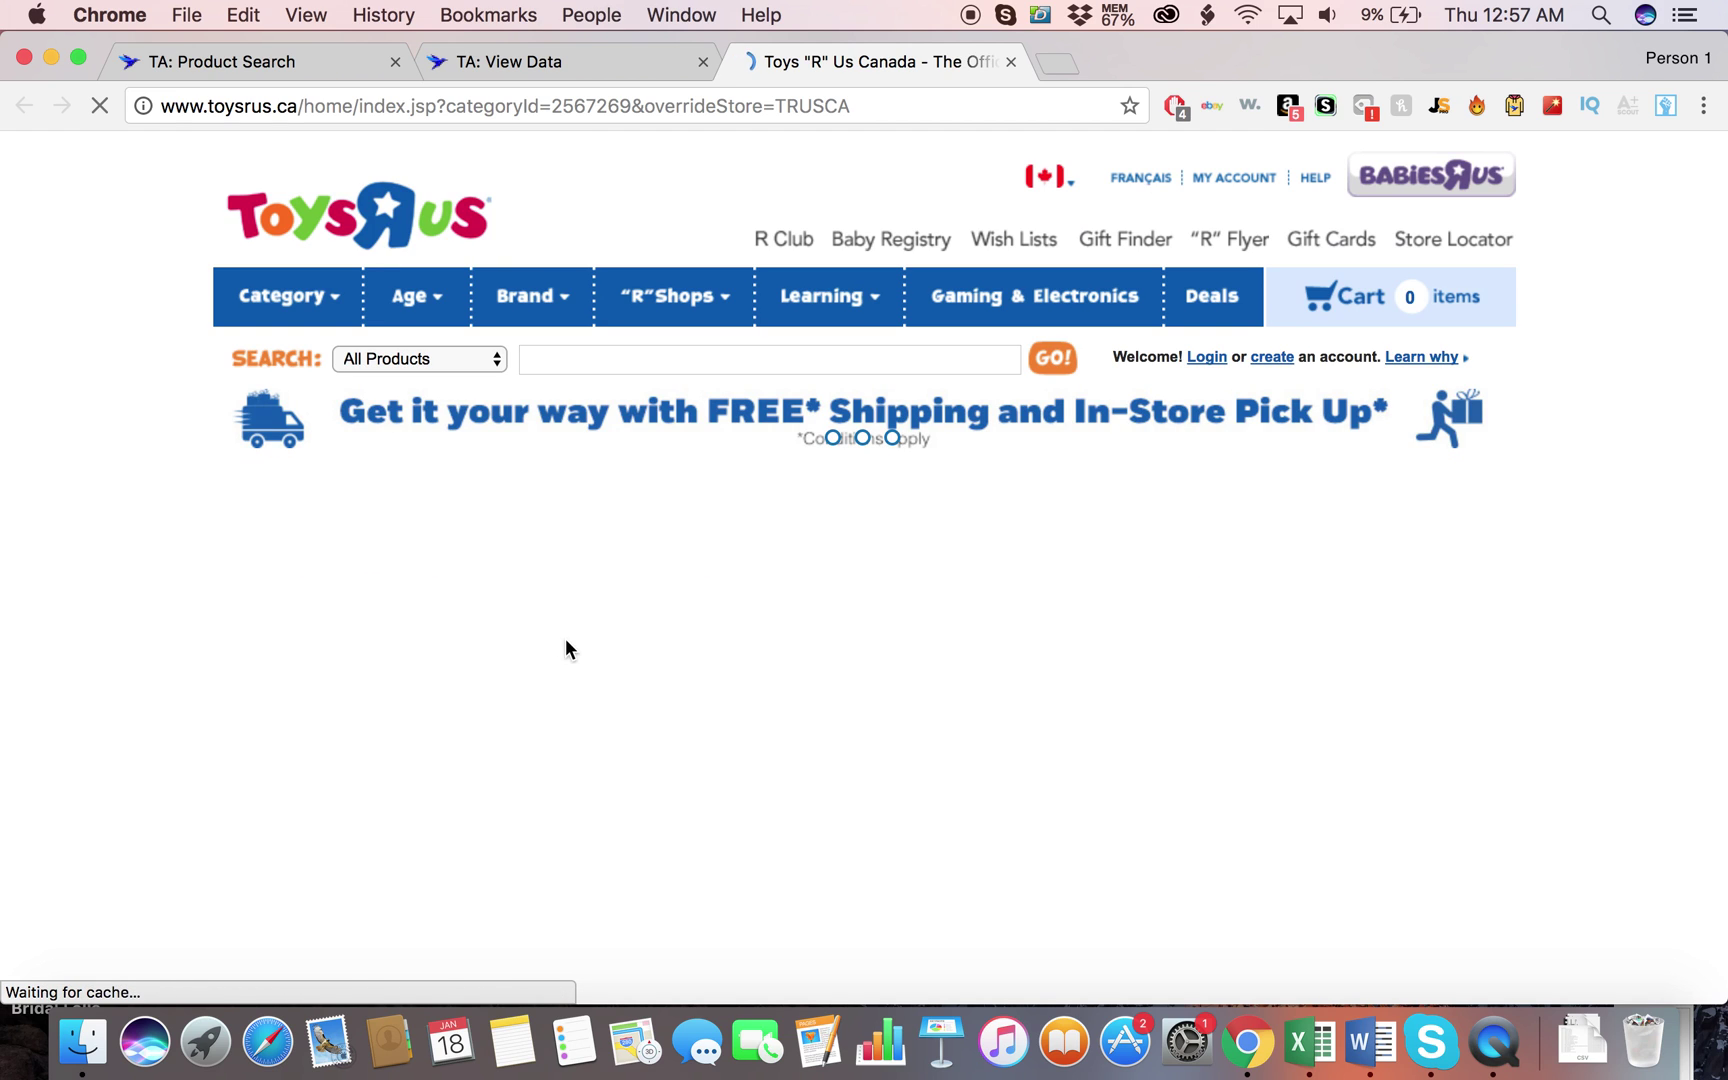
pyautogui.scroll(-10, 578, 670)
pyautogui.scroll(10, 585, 680)
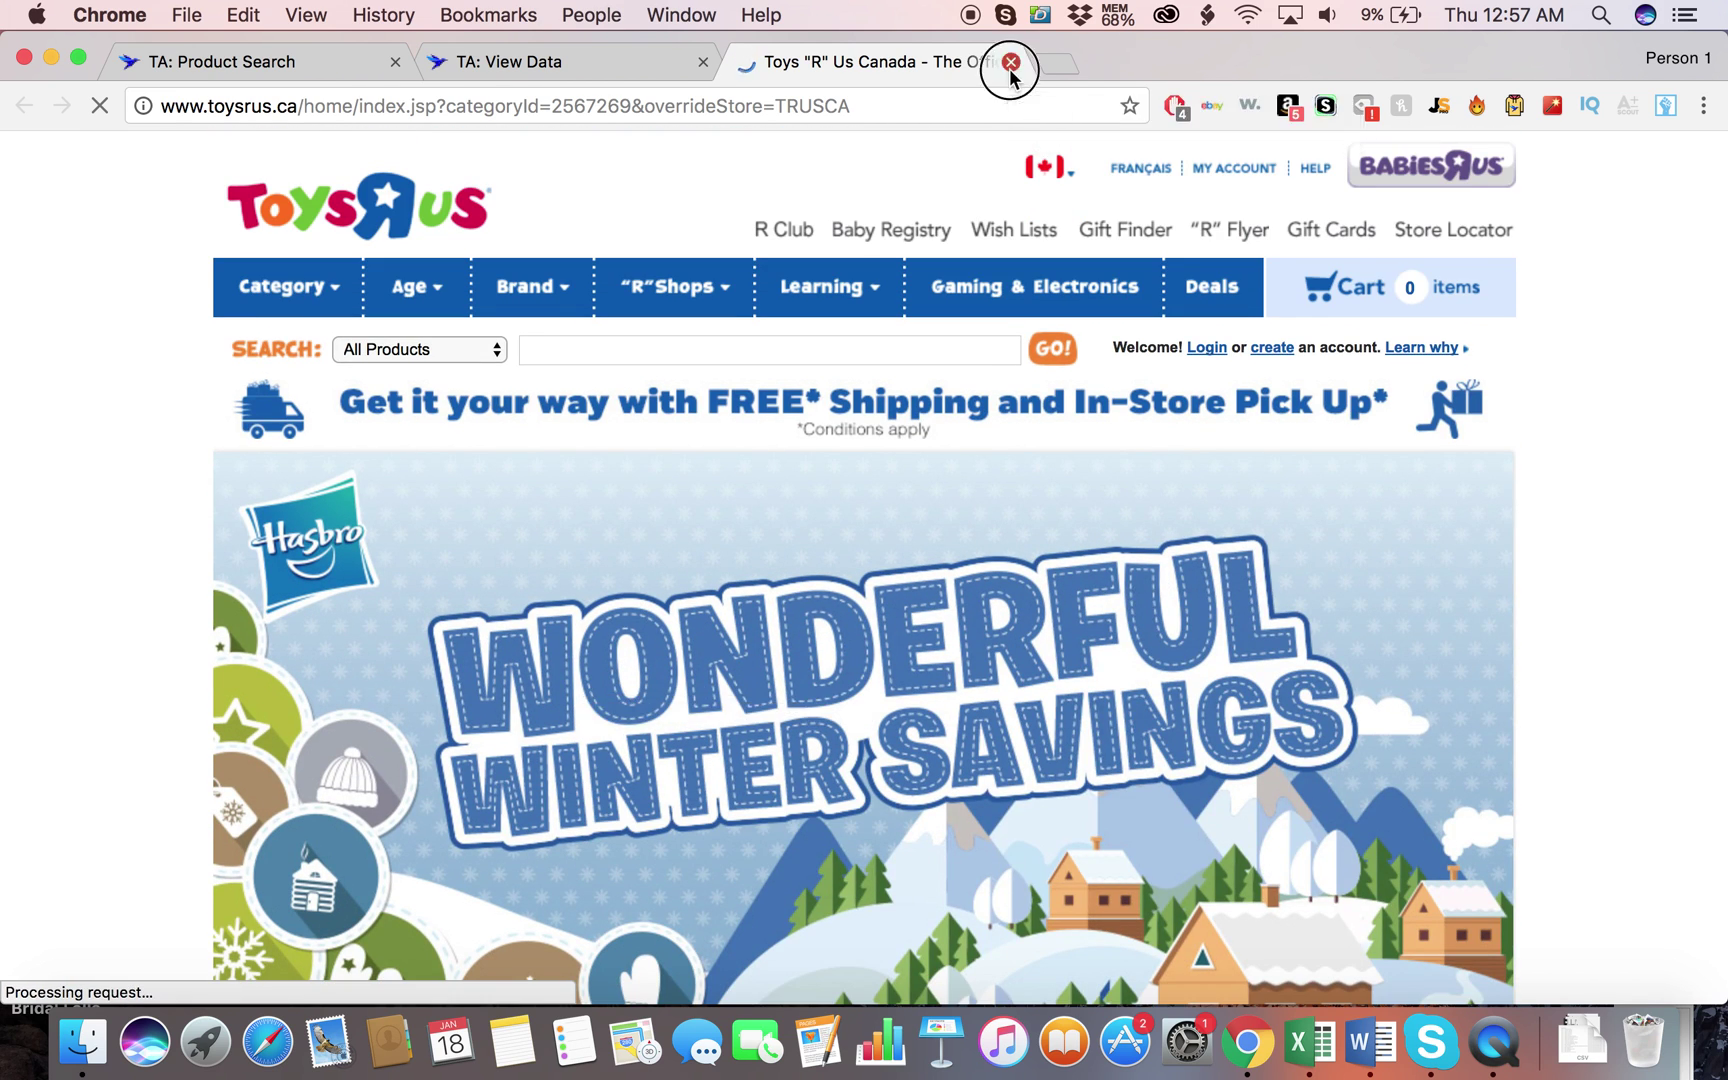
pyautogui.click(1011, 62)
pyautogui.scroll(-3, 634, 600)
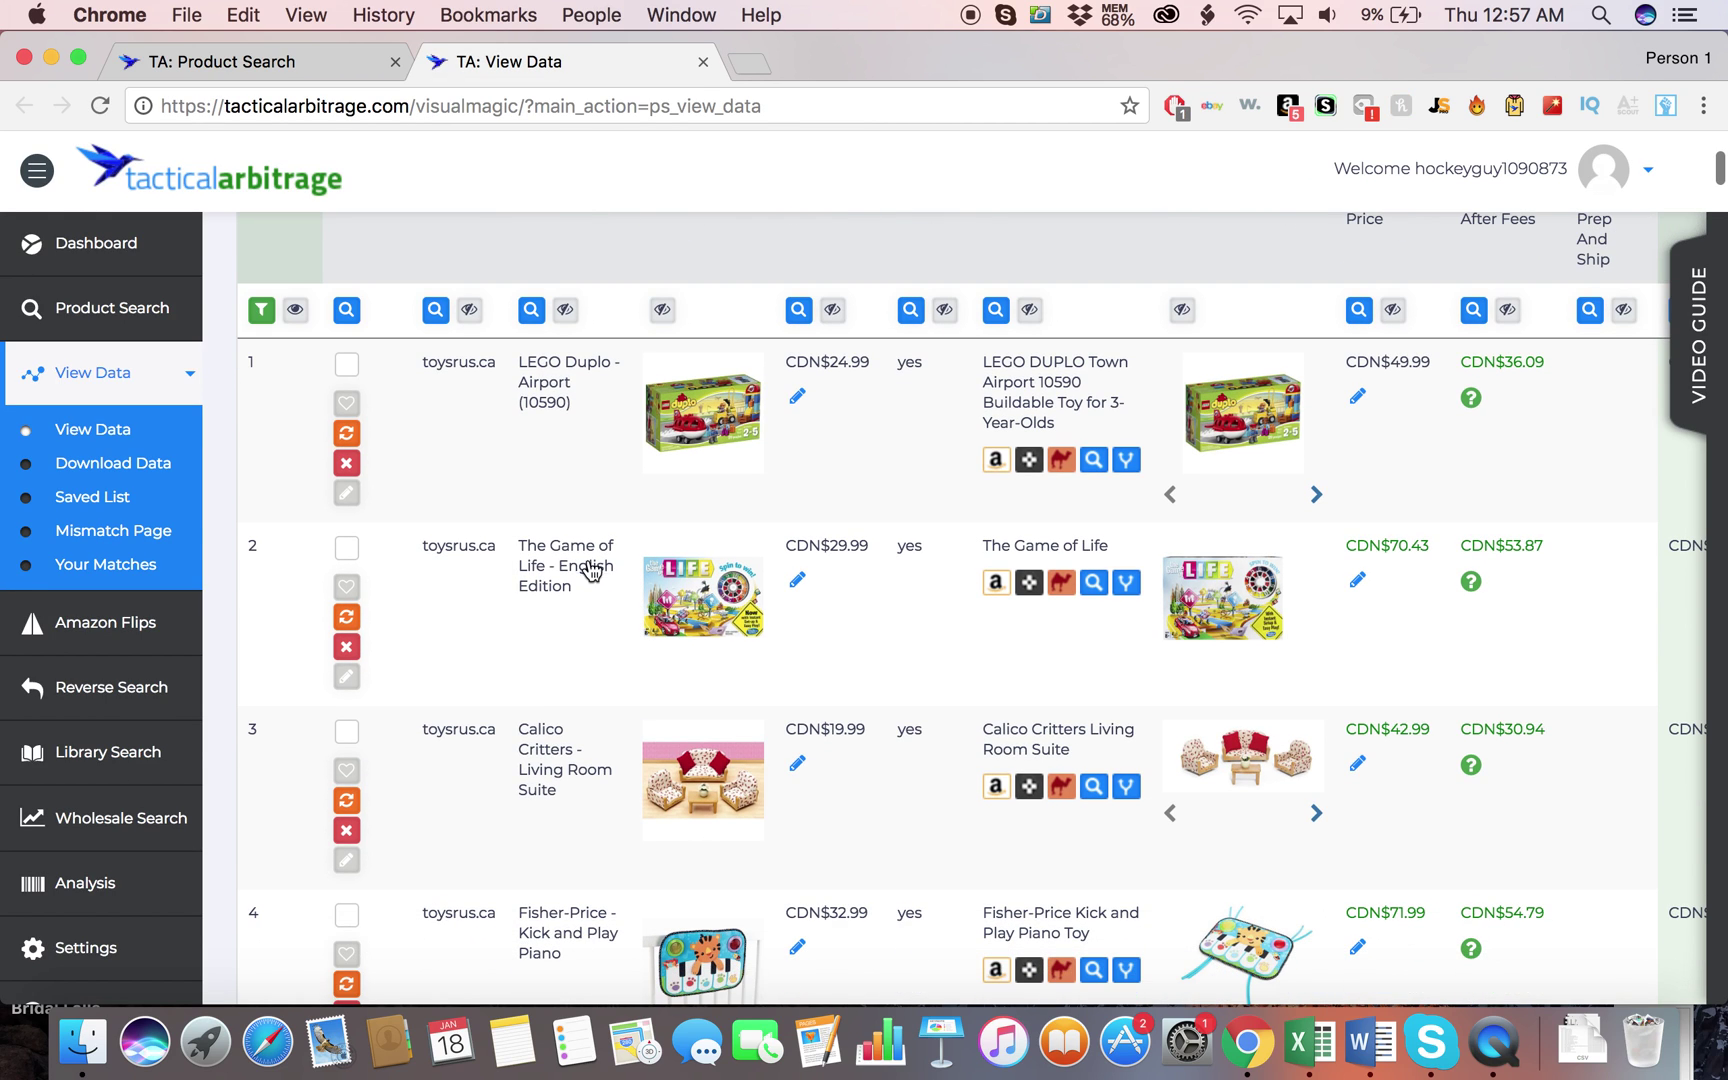
pyautogui.scroll(-4, 606, 720)
pyautogui.scroll(-20, 606, 738)
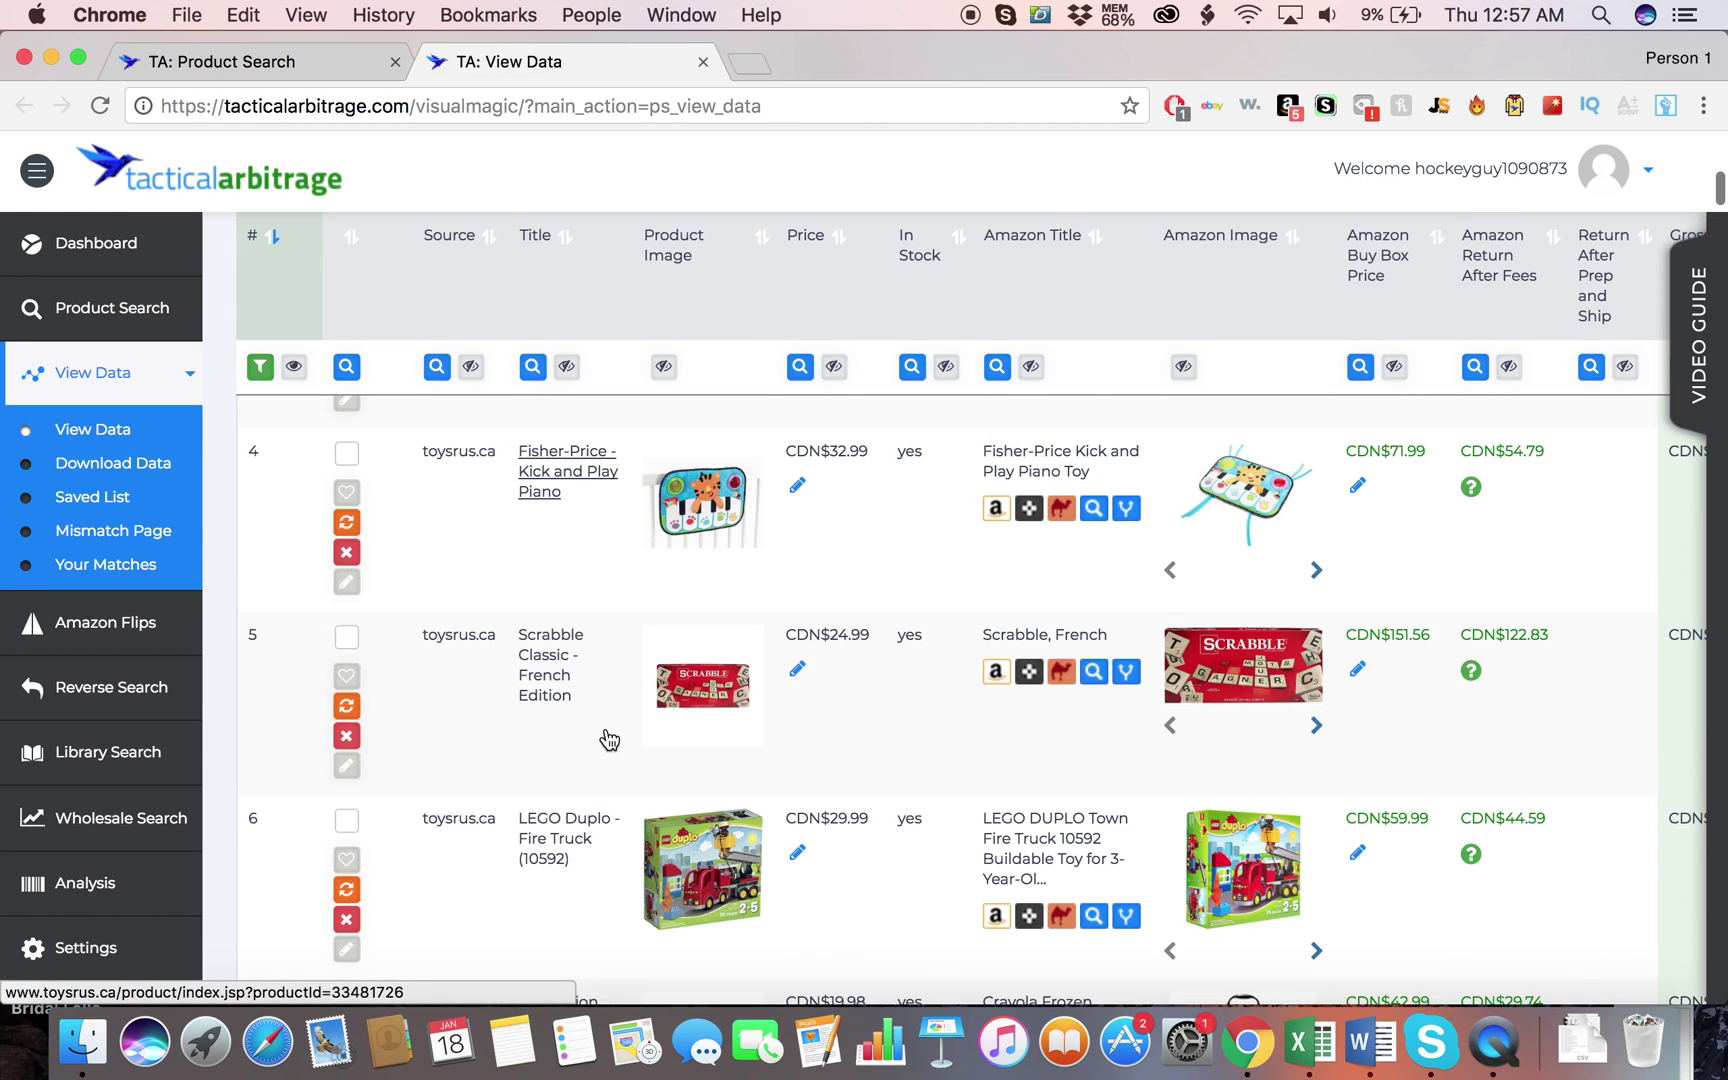
pyautogui.scroll(-15, 606, 738)
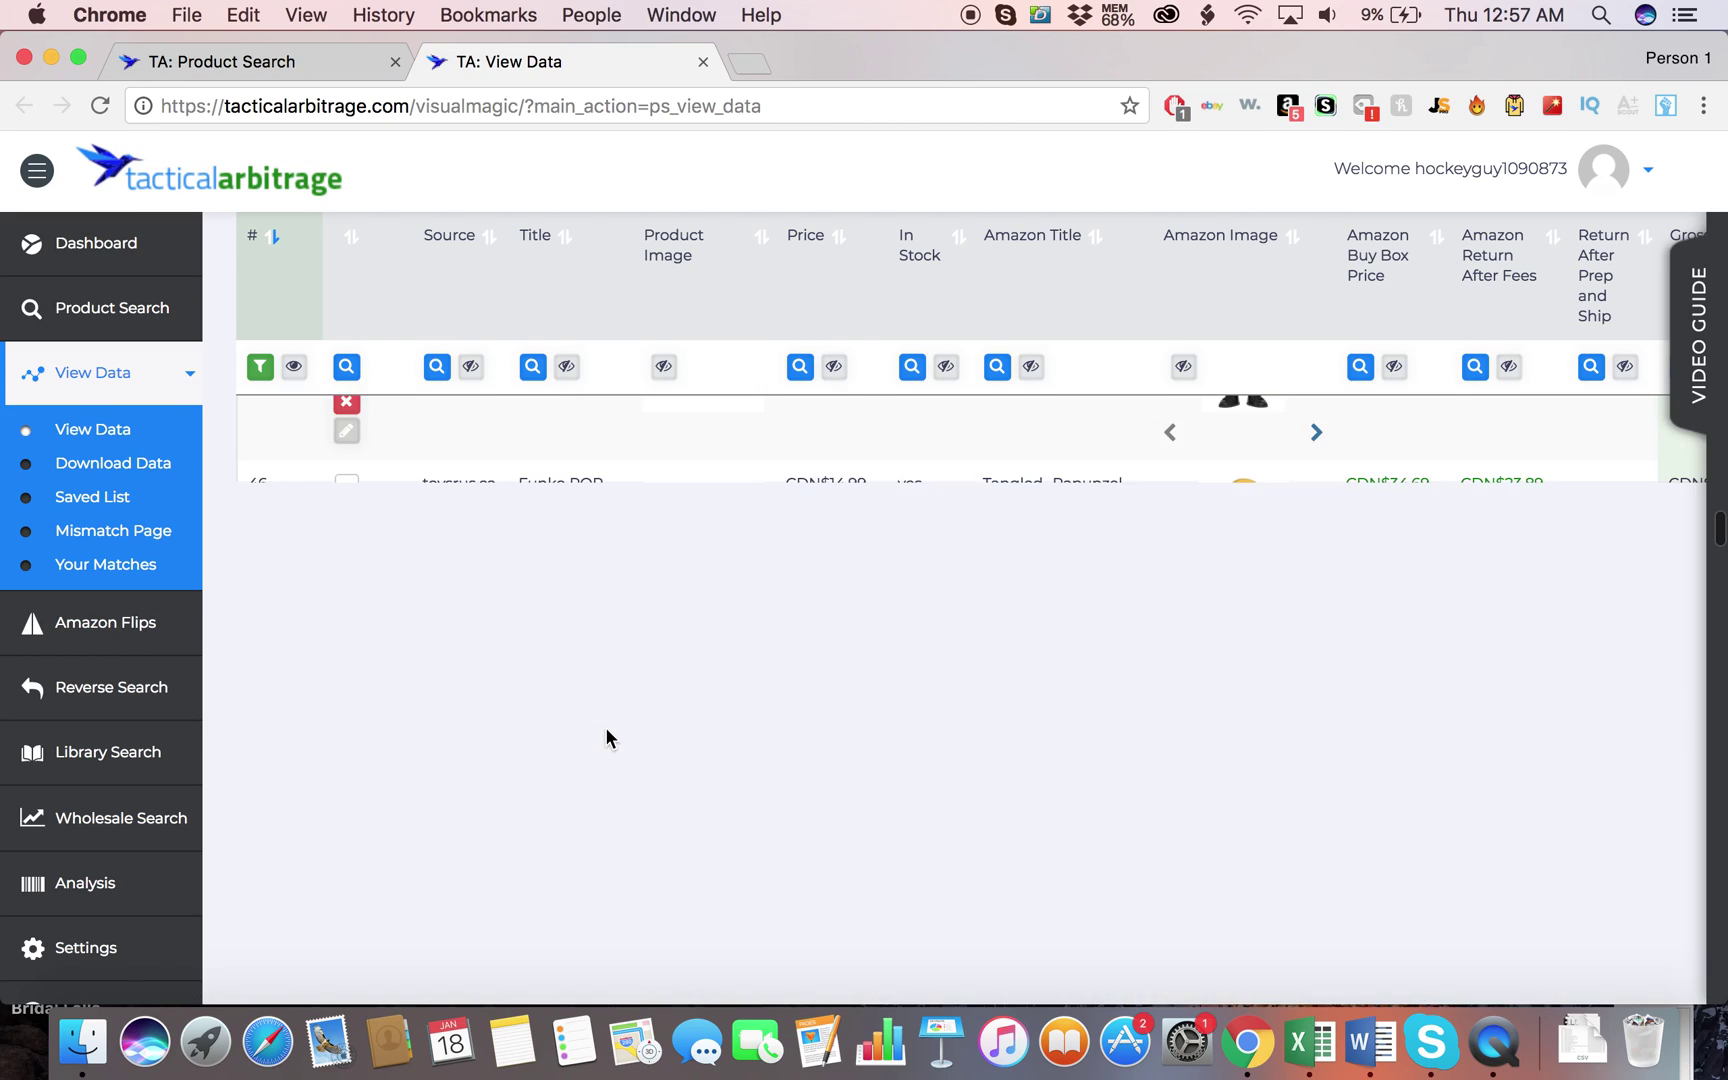
# Step: Open the row-100 Ouija Board Game's Toys R Us and Amazon.ca pages, then return to View Data
pyautogui.scroll(-20, 606, 738)
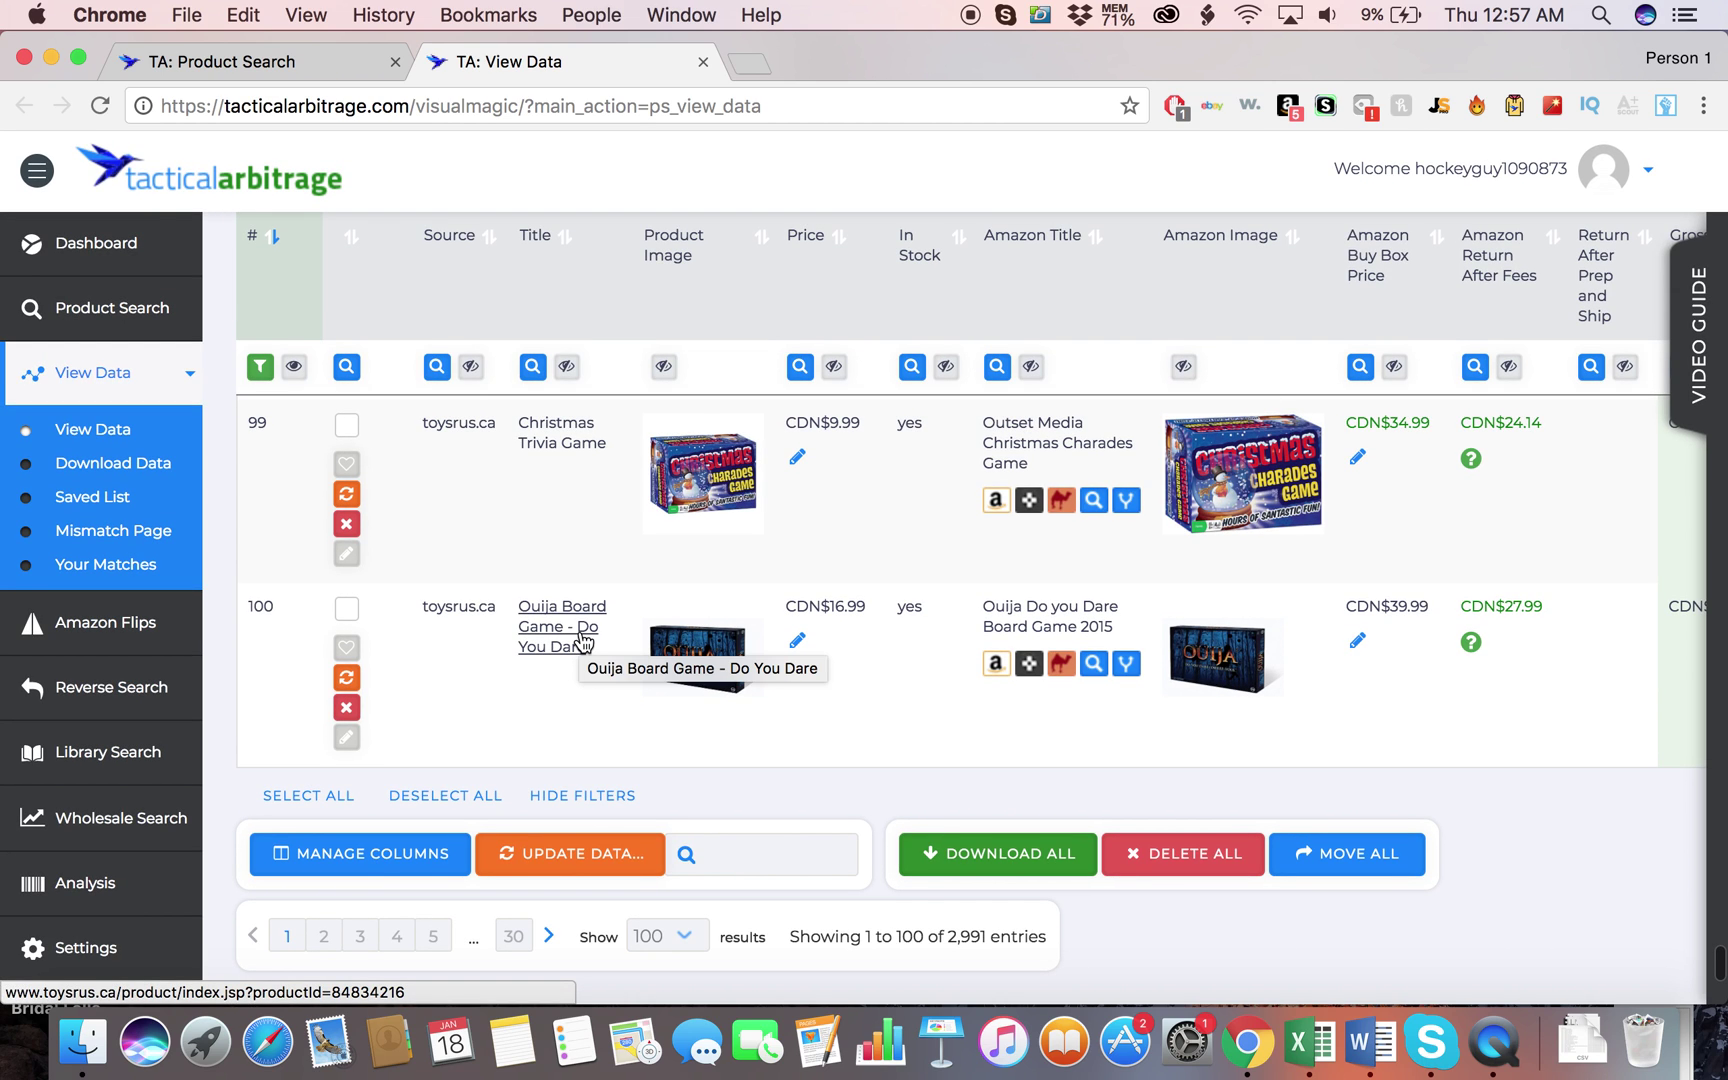
pyautogui.hscroll(2, 580, 640)
pyautogui.hscroll(-2, 578, 638)
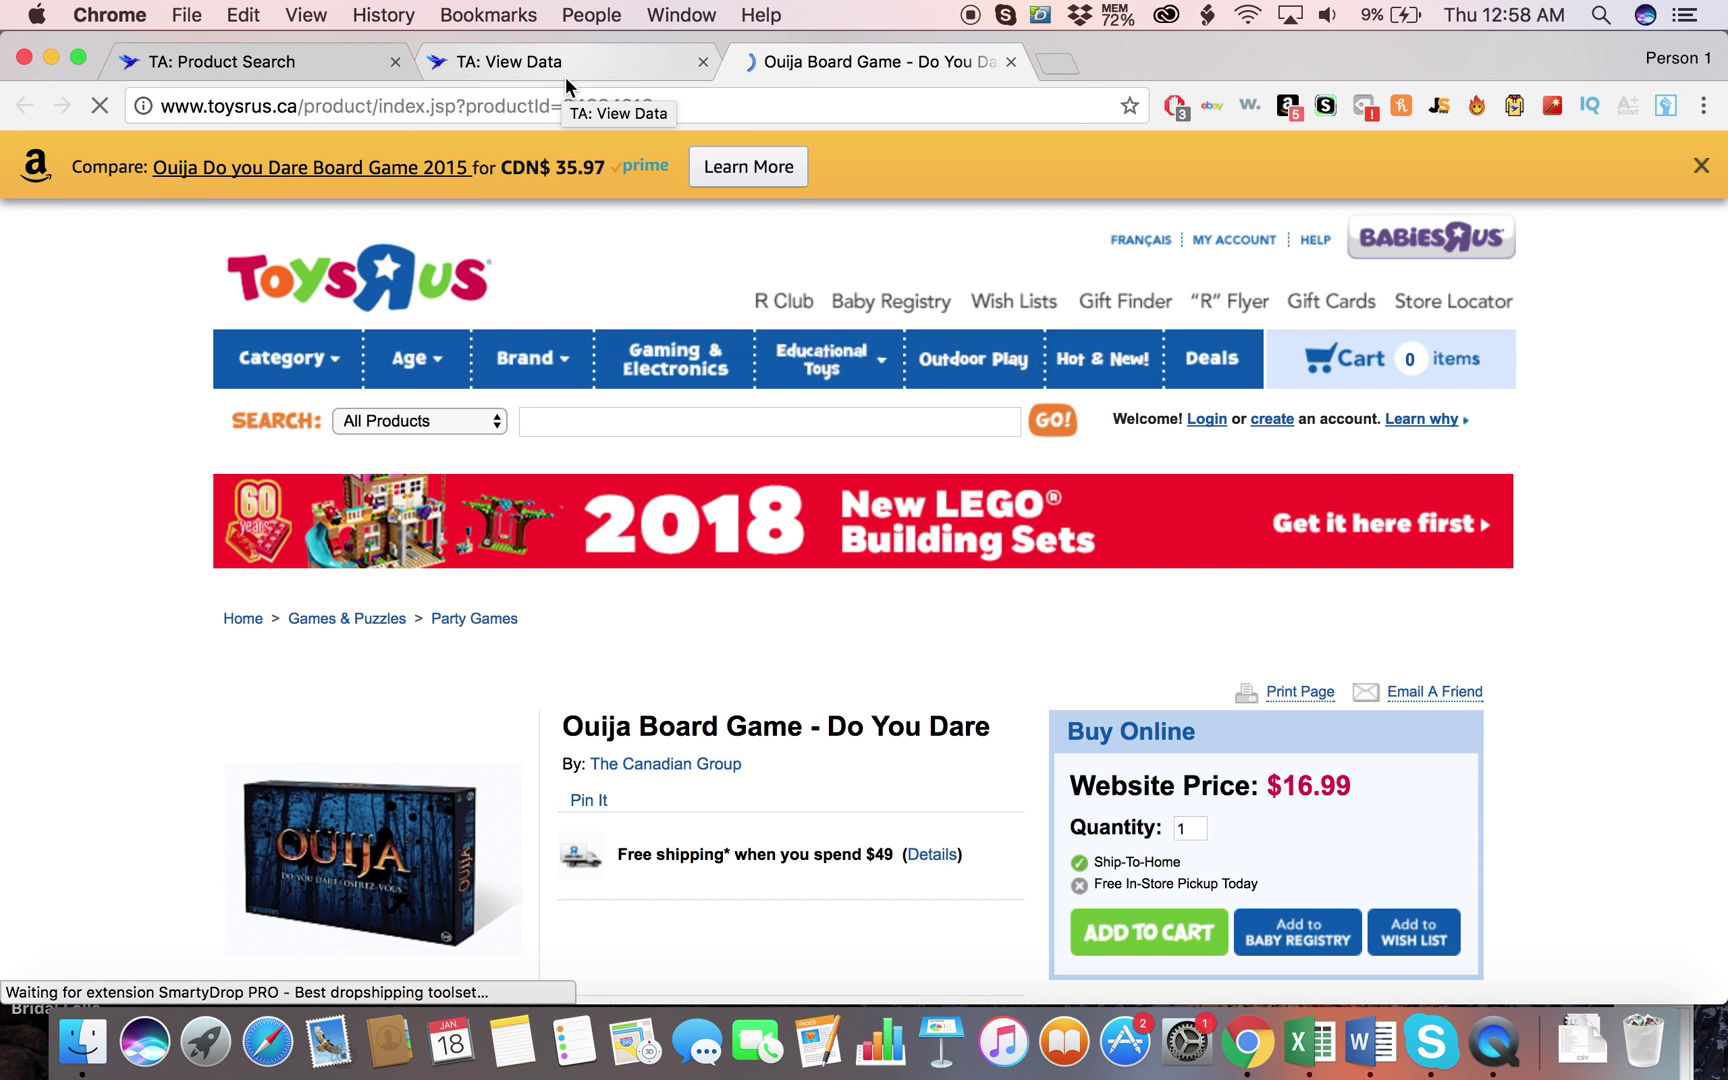
pyautogui.click(566, 76)
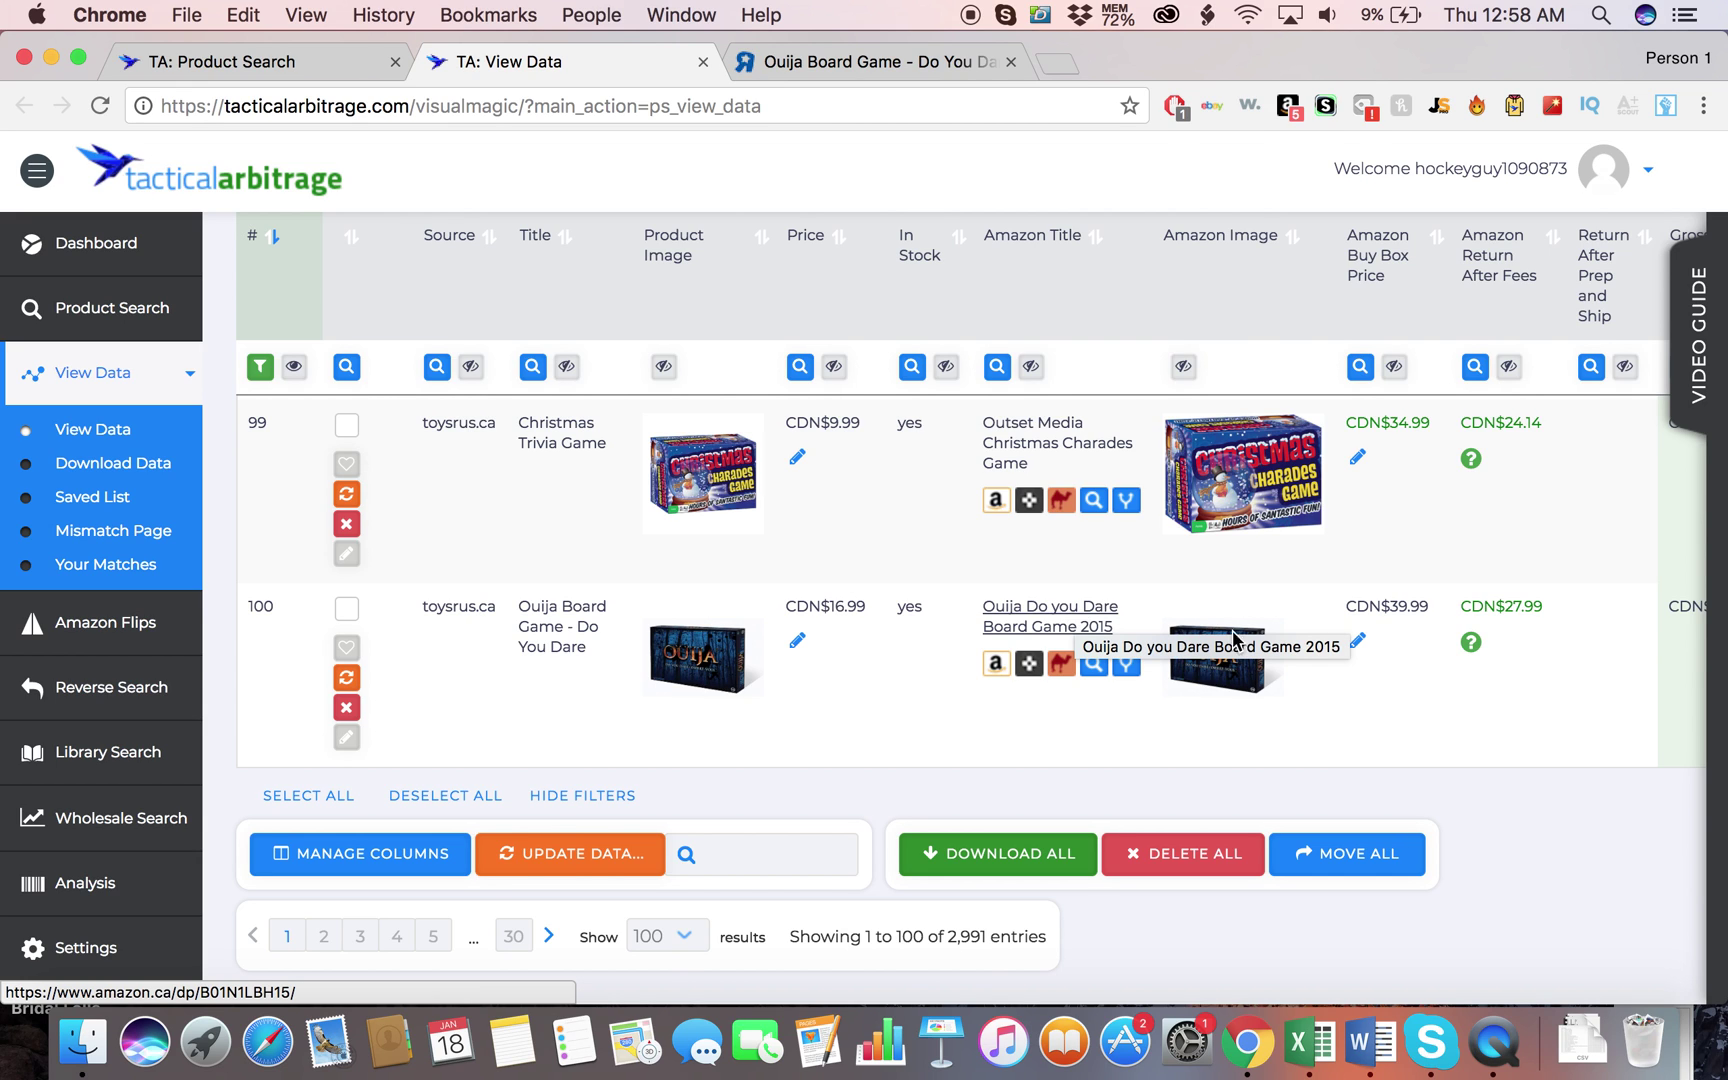
pyautogui.moveTo(1268, 660)
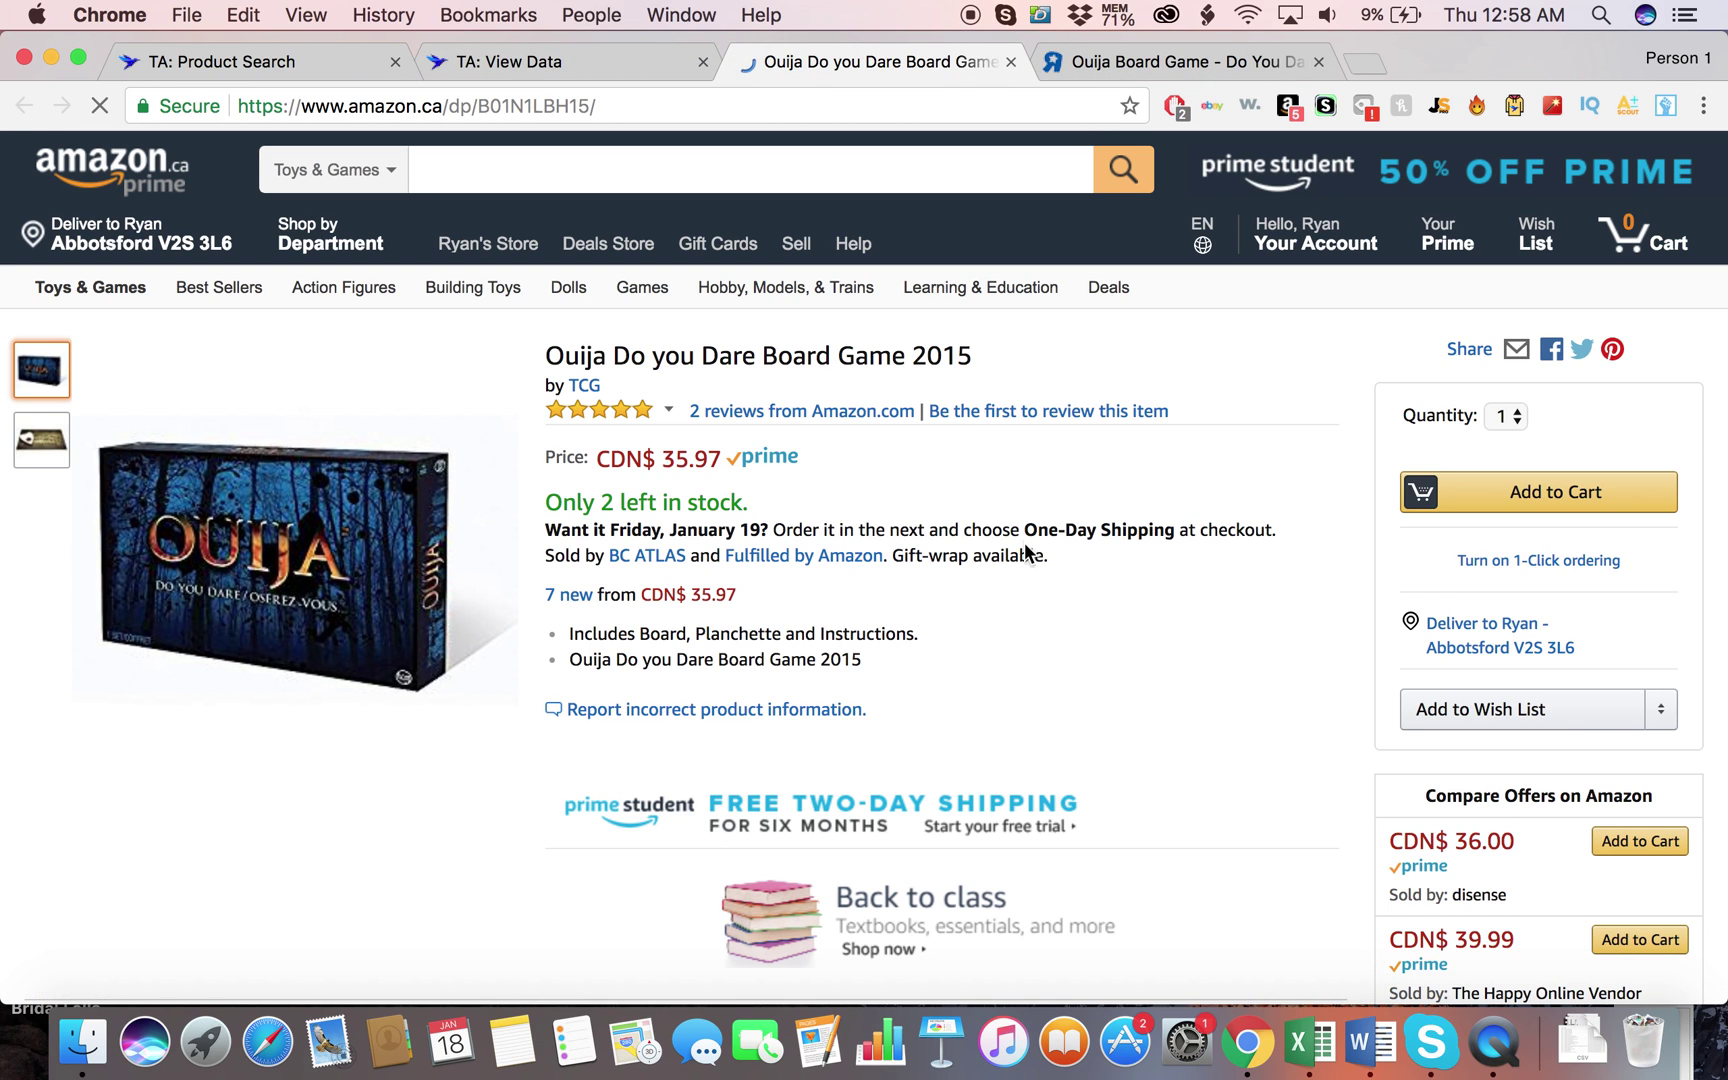
pyautogui.click(609, 66)
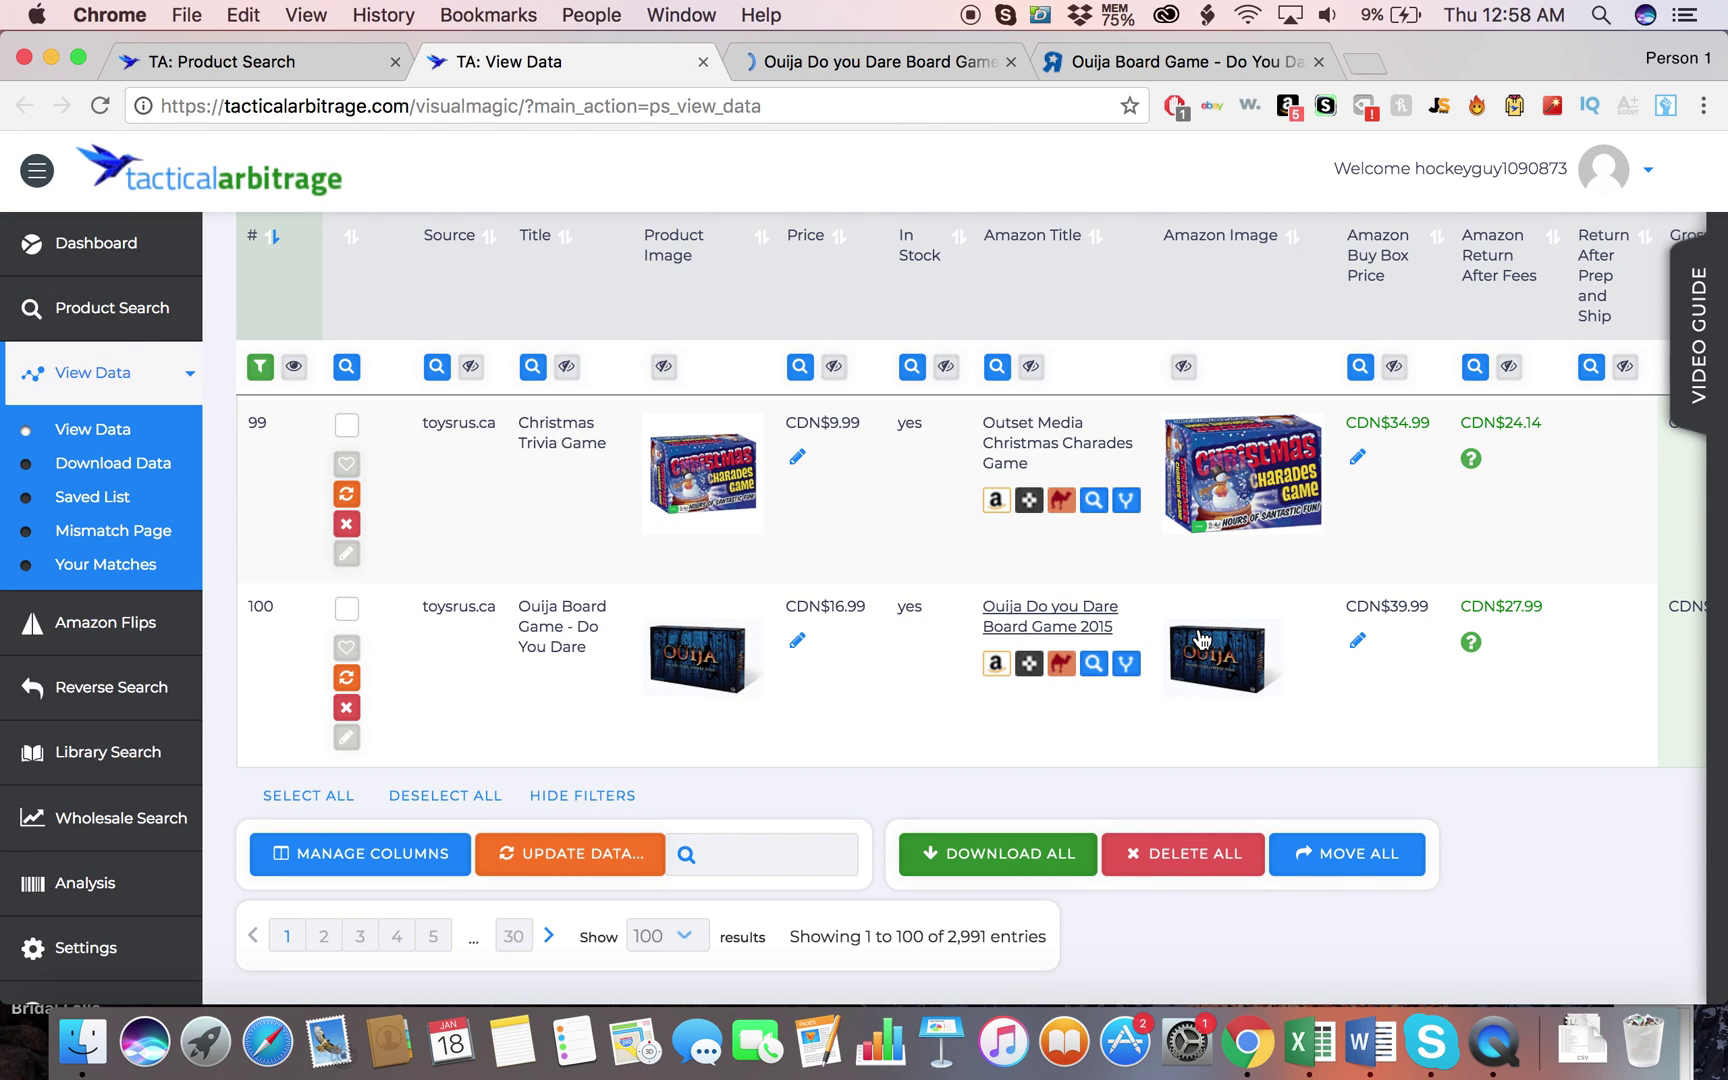
pyautogui.moveTo(1215, 655)
pyautogui.hscroll(3, 1341, 778)
# Step: Scroll right to the Ouija row's Gross Profit, ROI, Sales Rank and Buy Box columns
pyautogui.hscroll(3, 1341, 778)
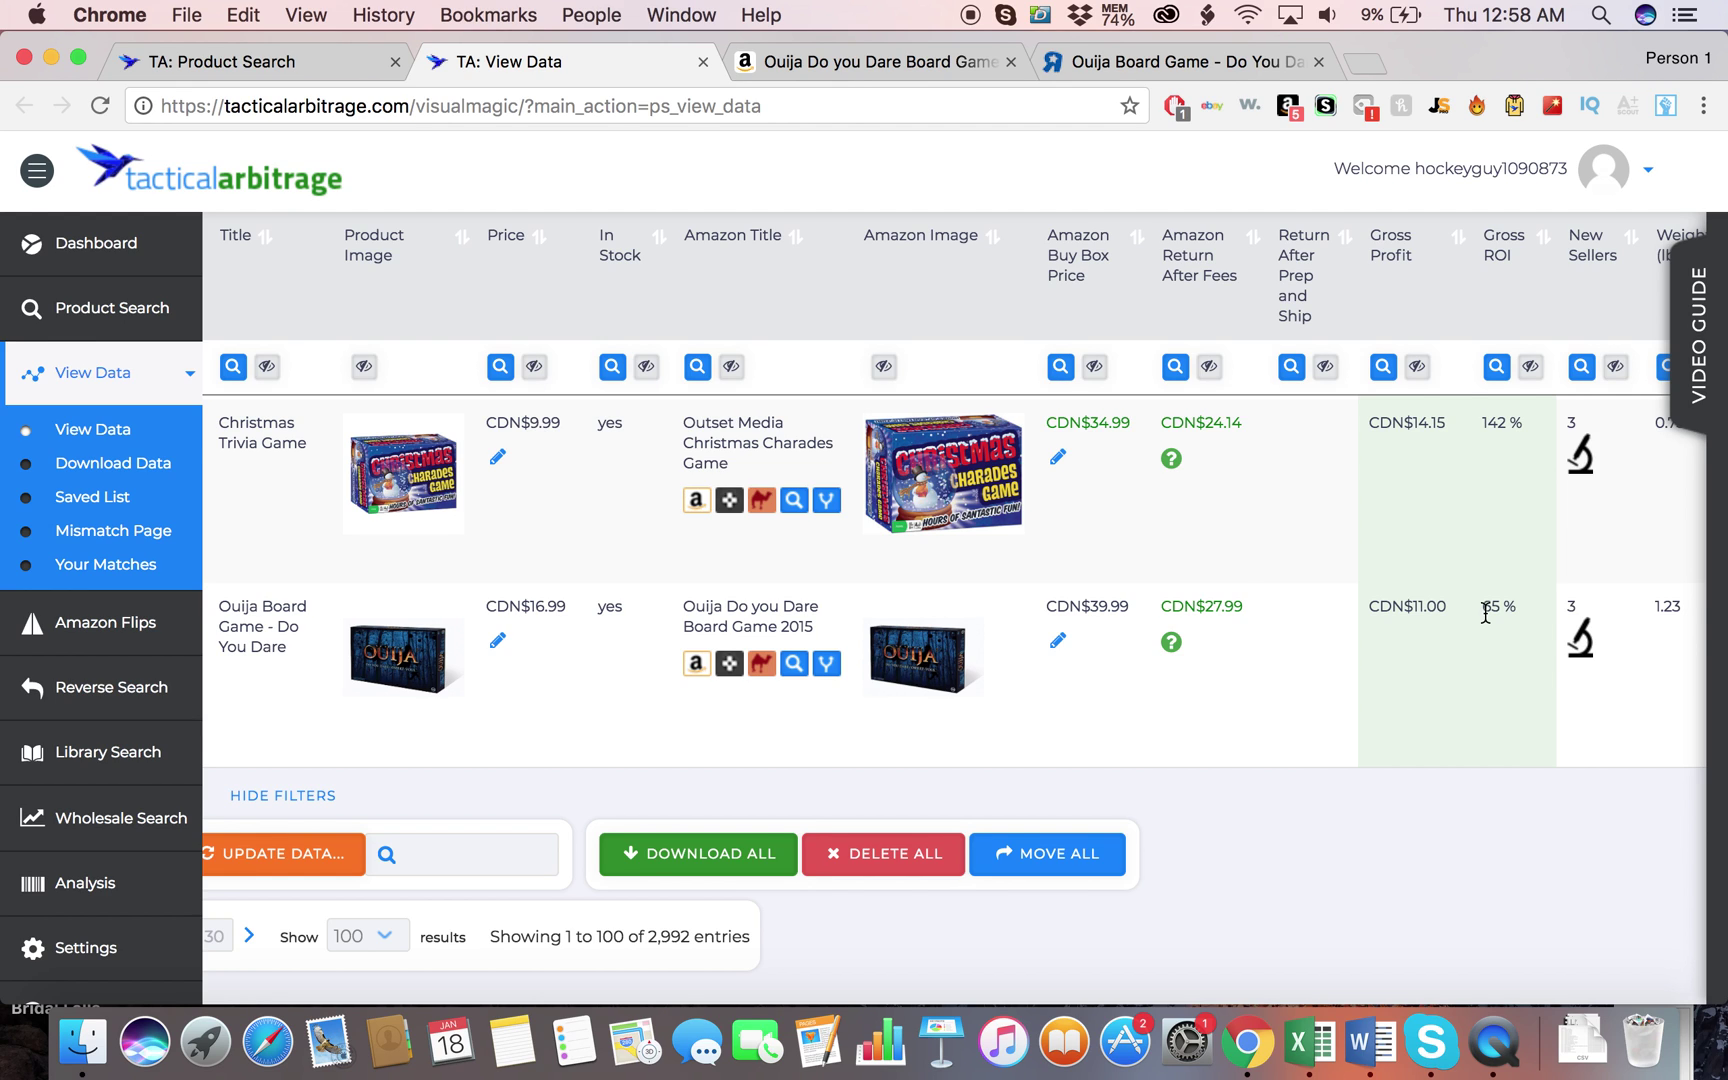
pyautogui.hscroll(4, 1485, 613)
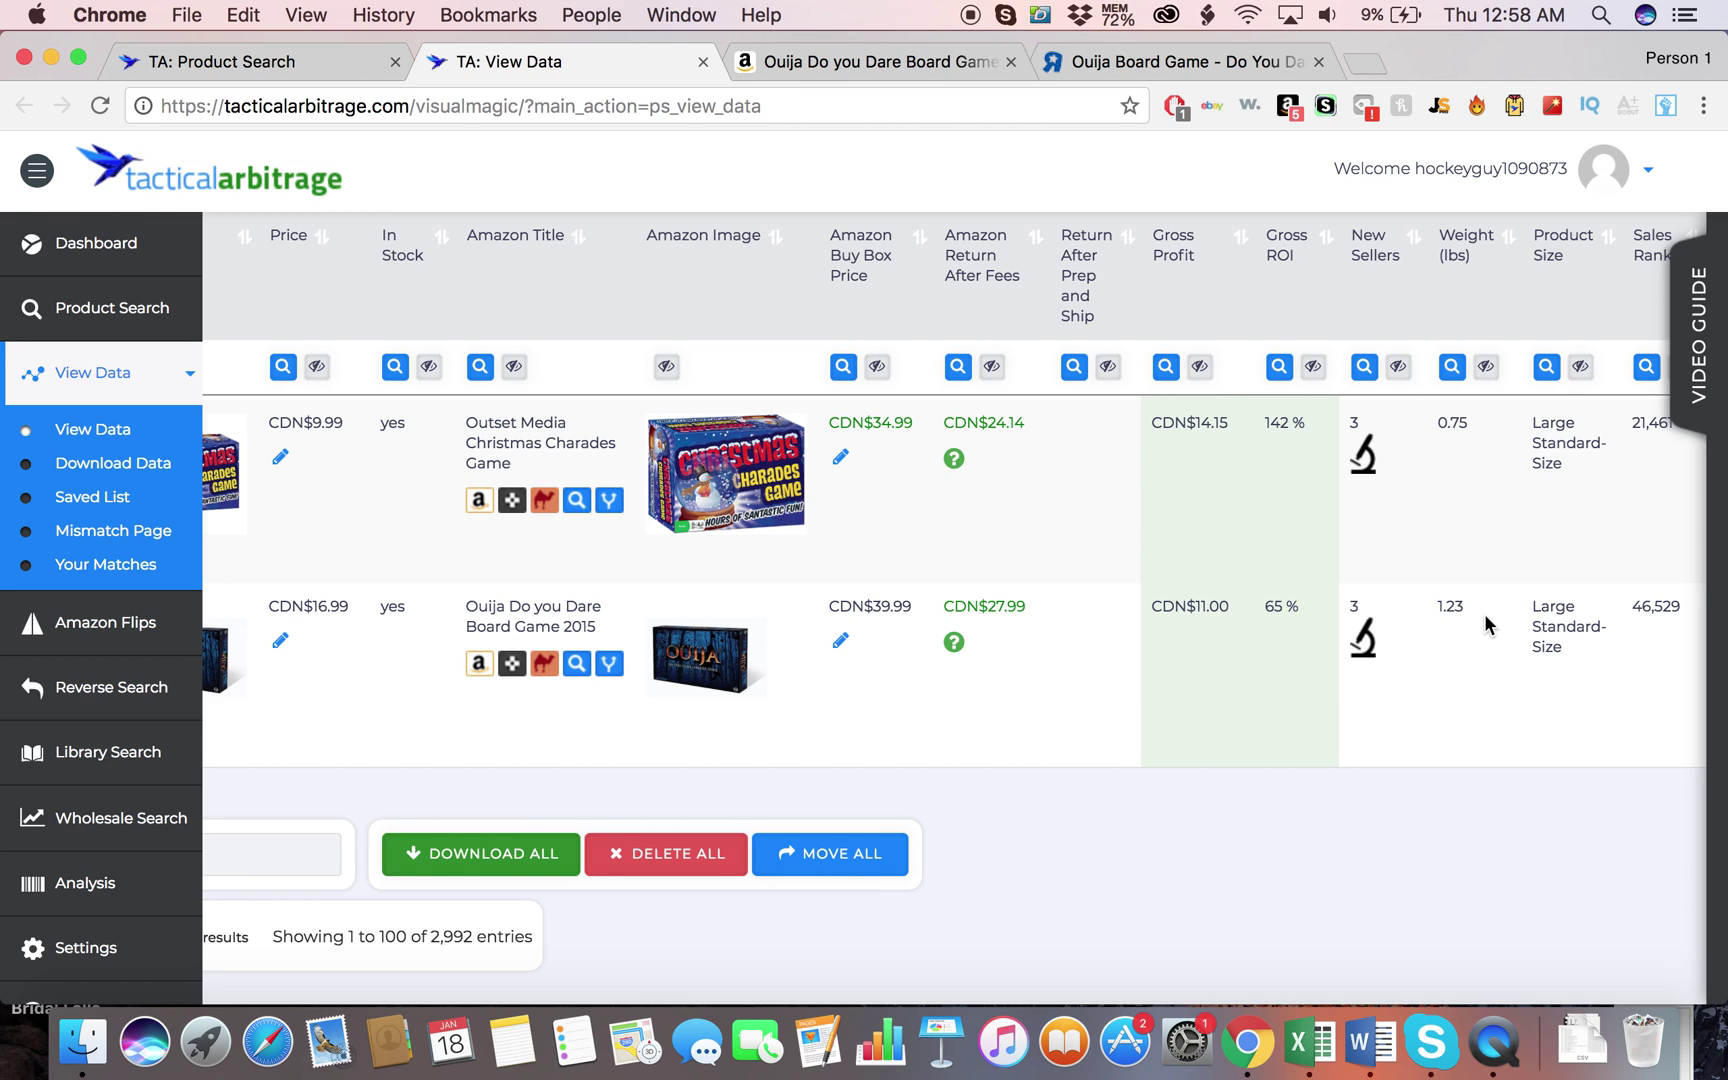
pyautogui.hscroll(5, 1484, 616)
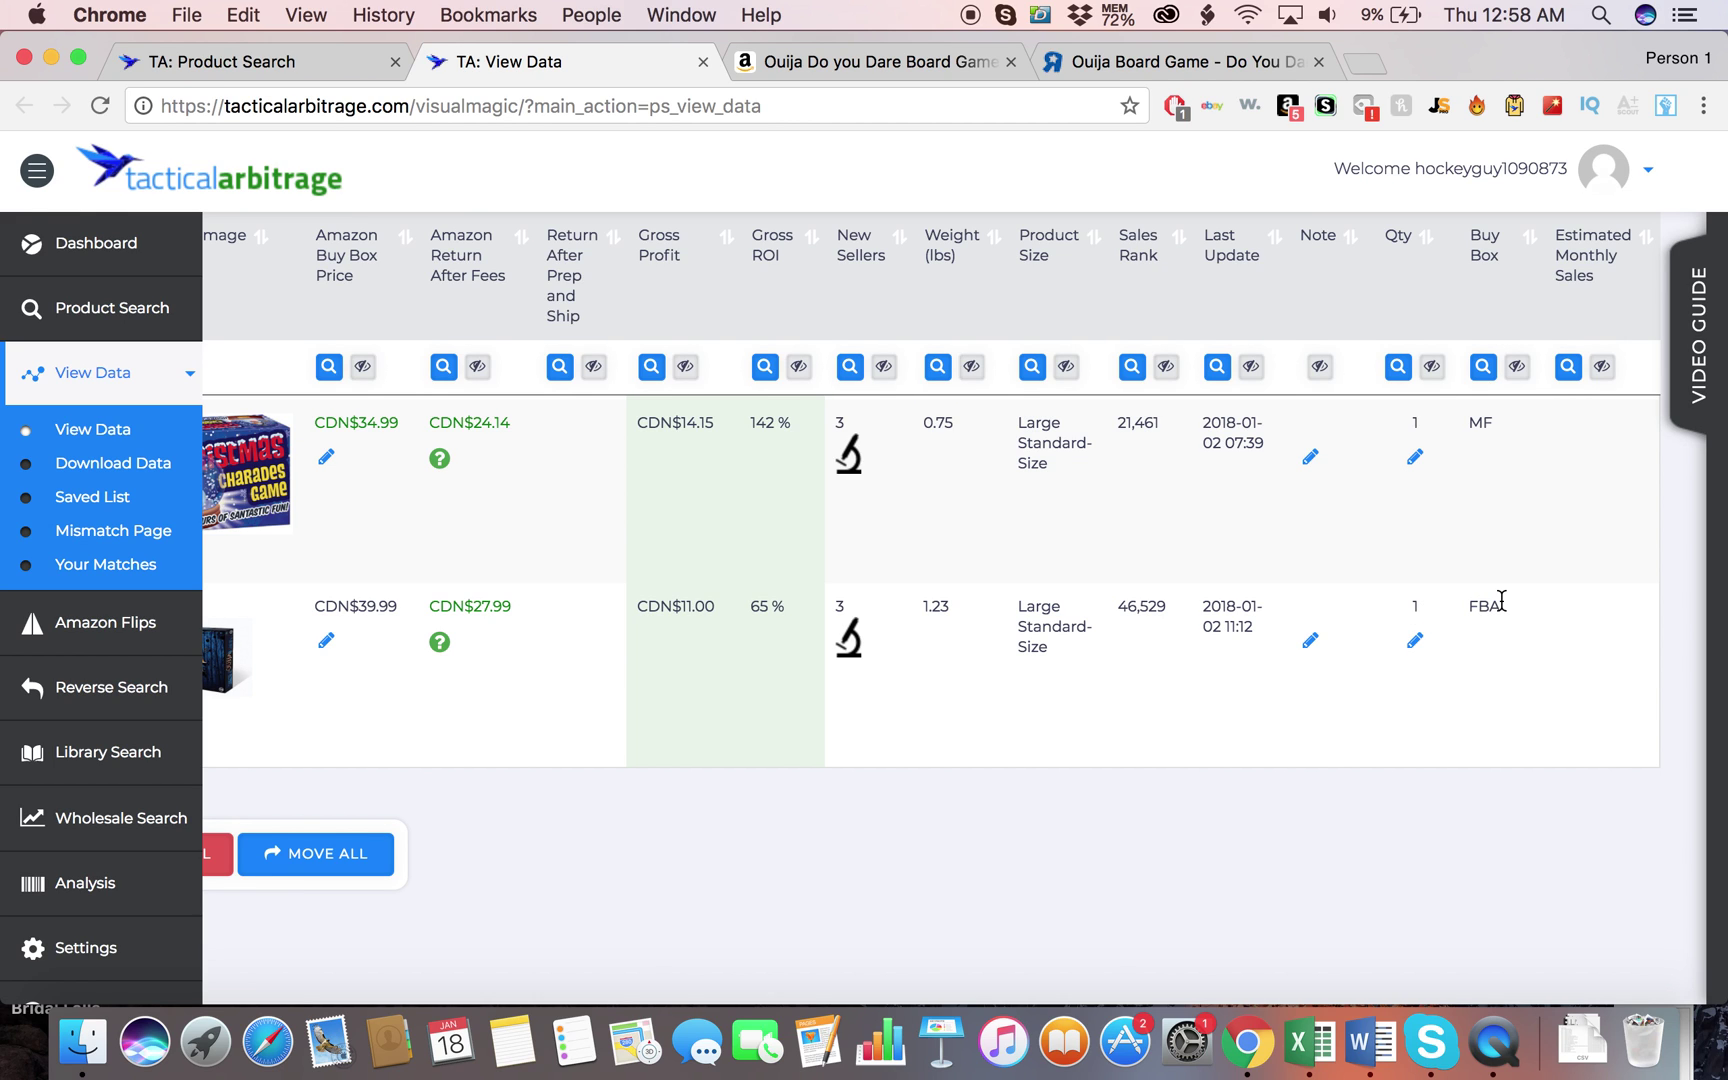
pyautogui.click(892, 69)
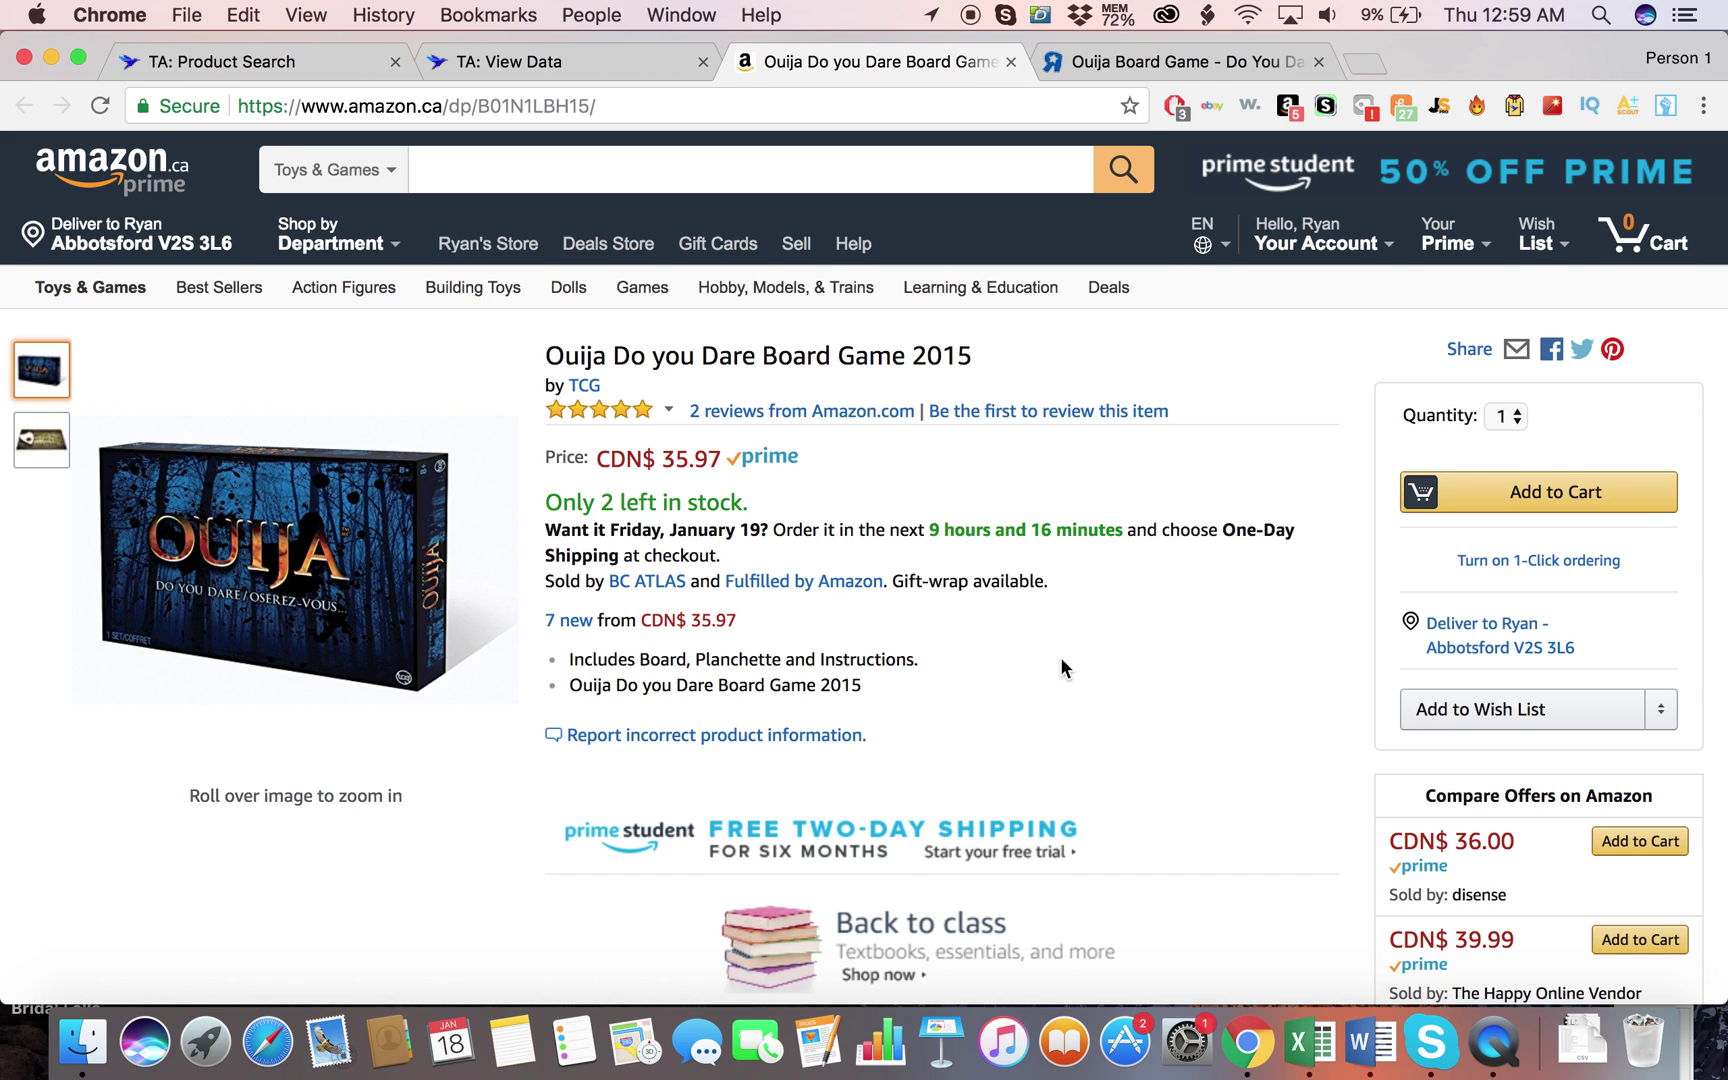
# Step: Review the Amazon.ca Ouija listing at CDN$ 35.97, then check the Toys R Us price of $16.99
pyautogui.scroll(-5, 1066, 670)
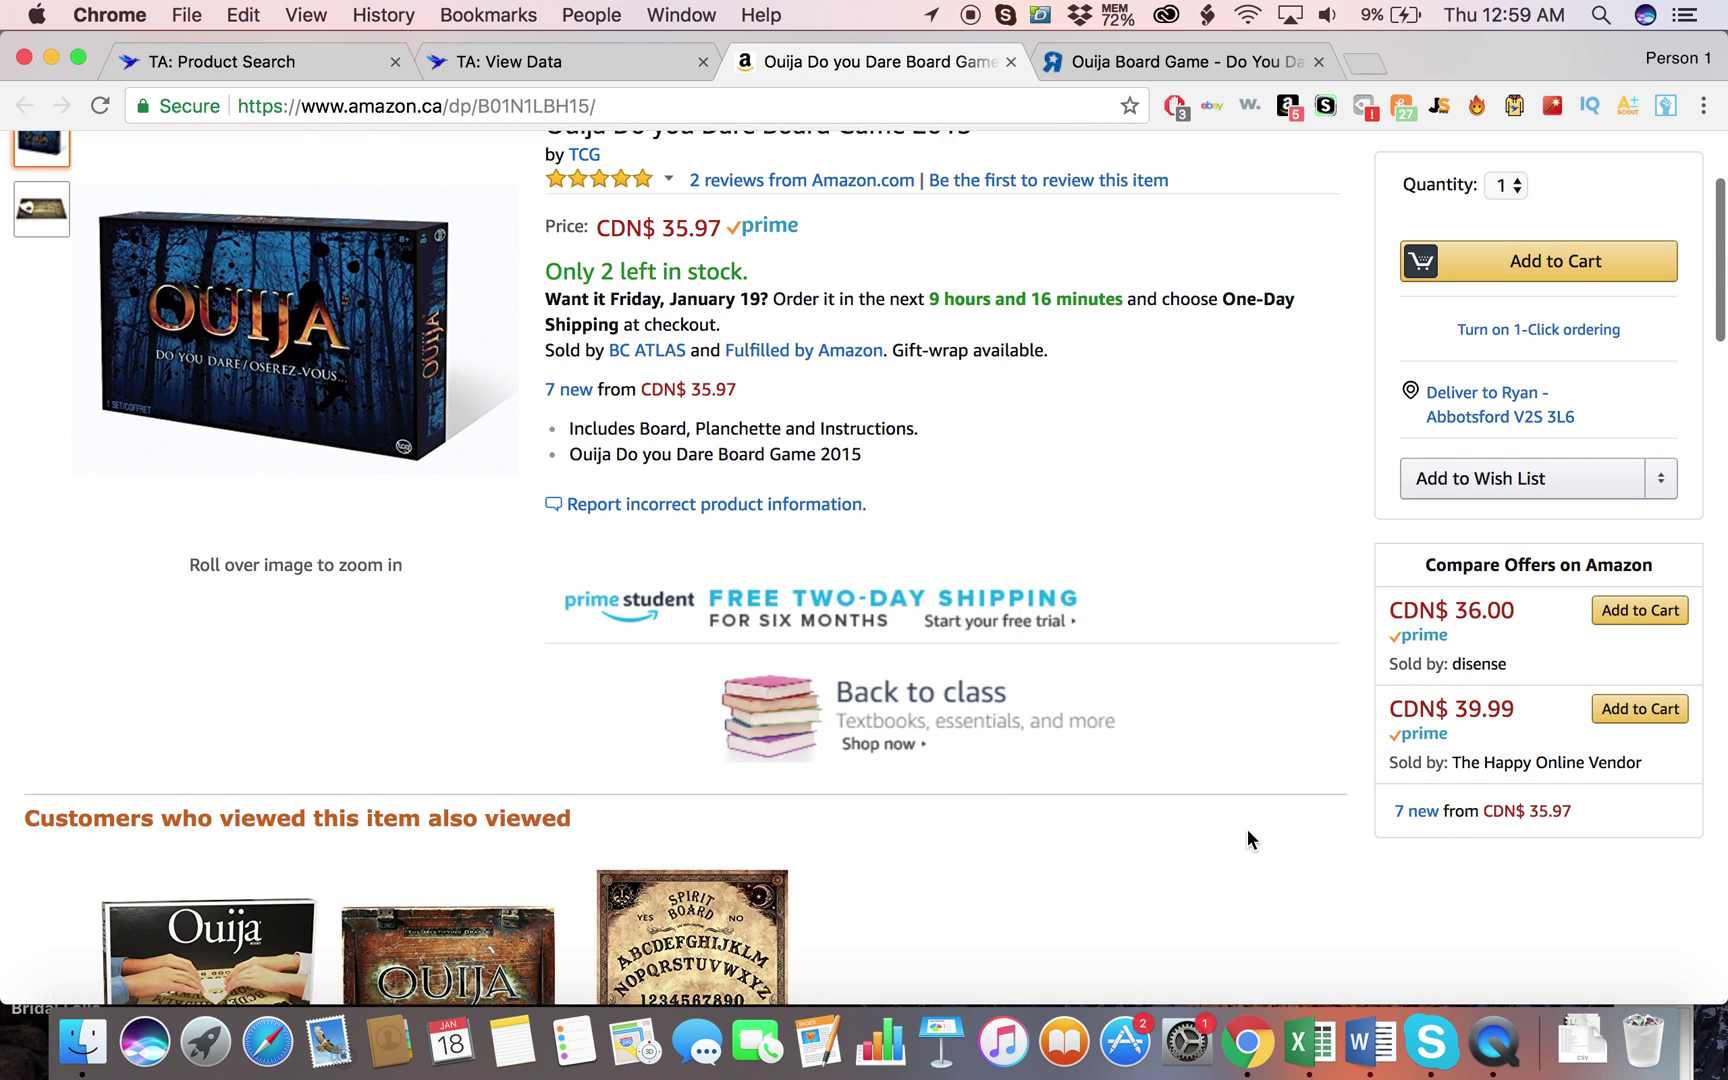
pyautogui.scroll(1, 1246, 837)
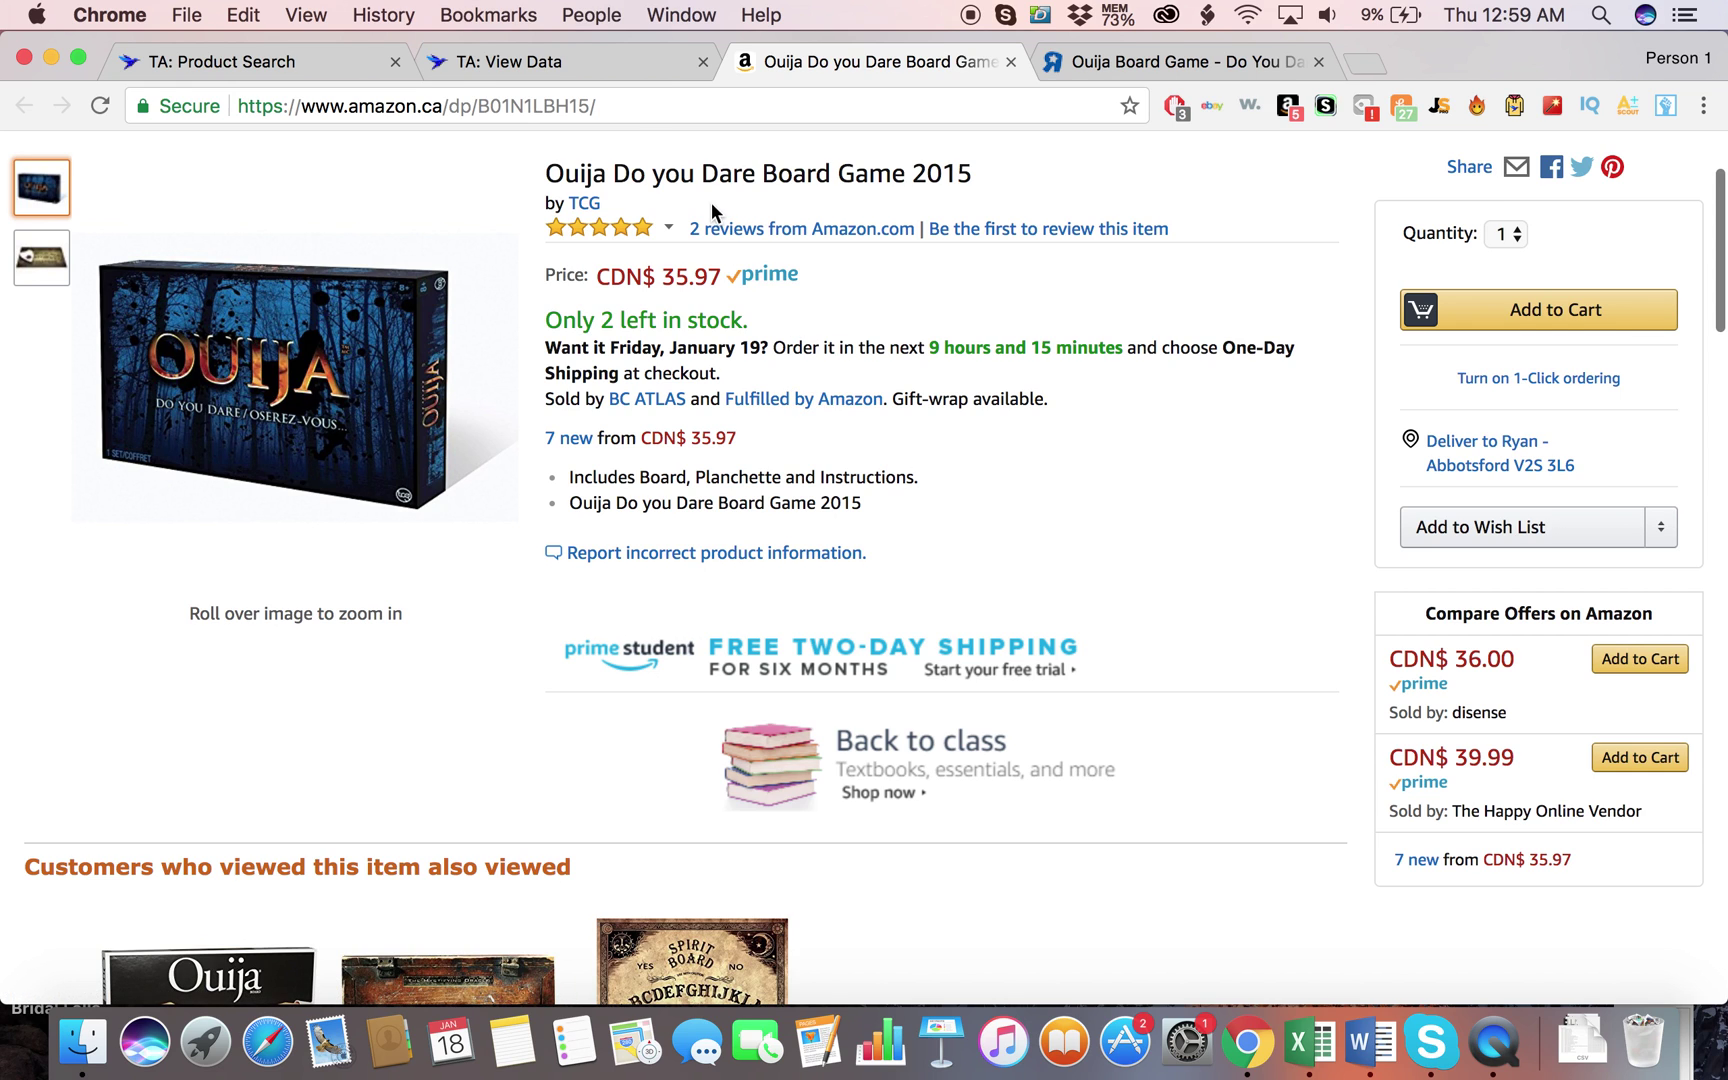
pyautogui.click(560, 62)
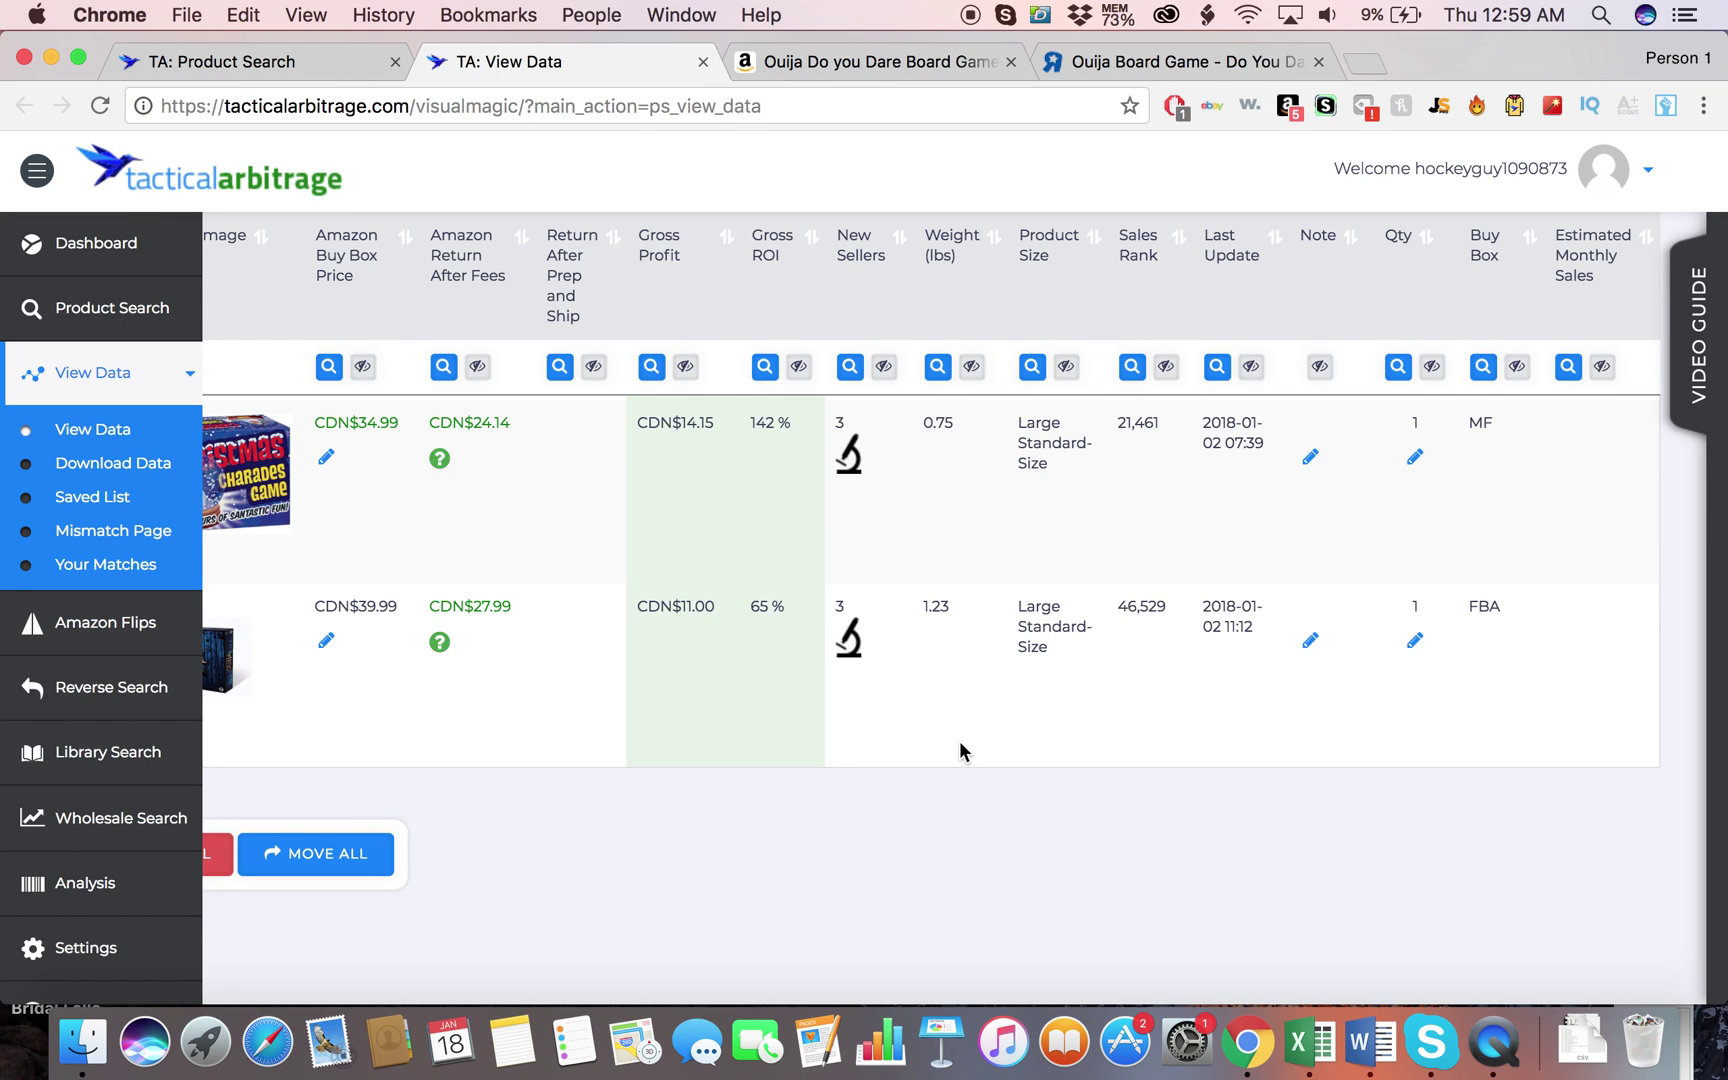
pyautogui.hscroll(-5, 959, 750)
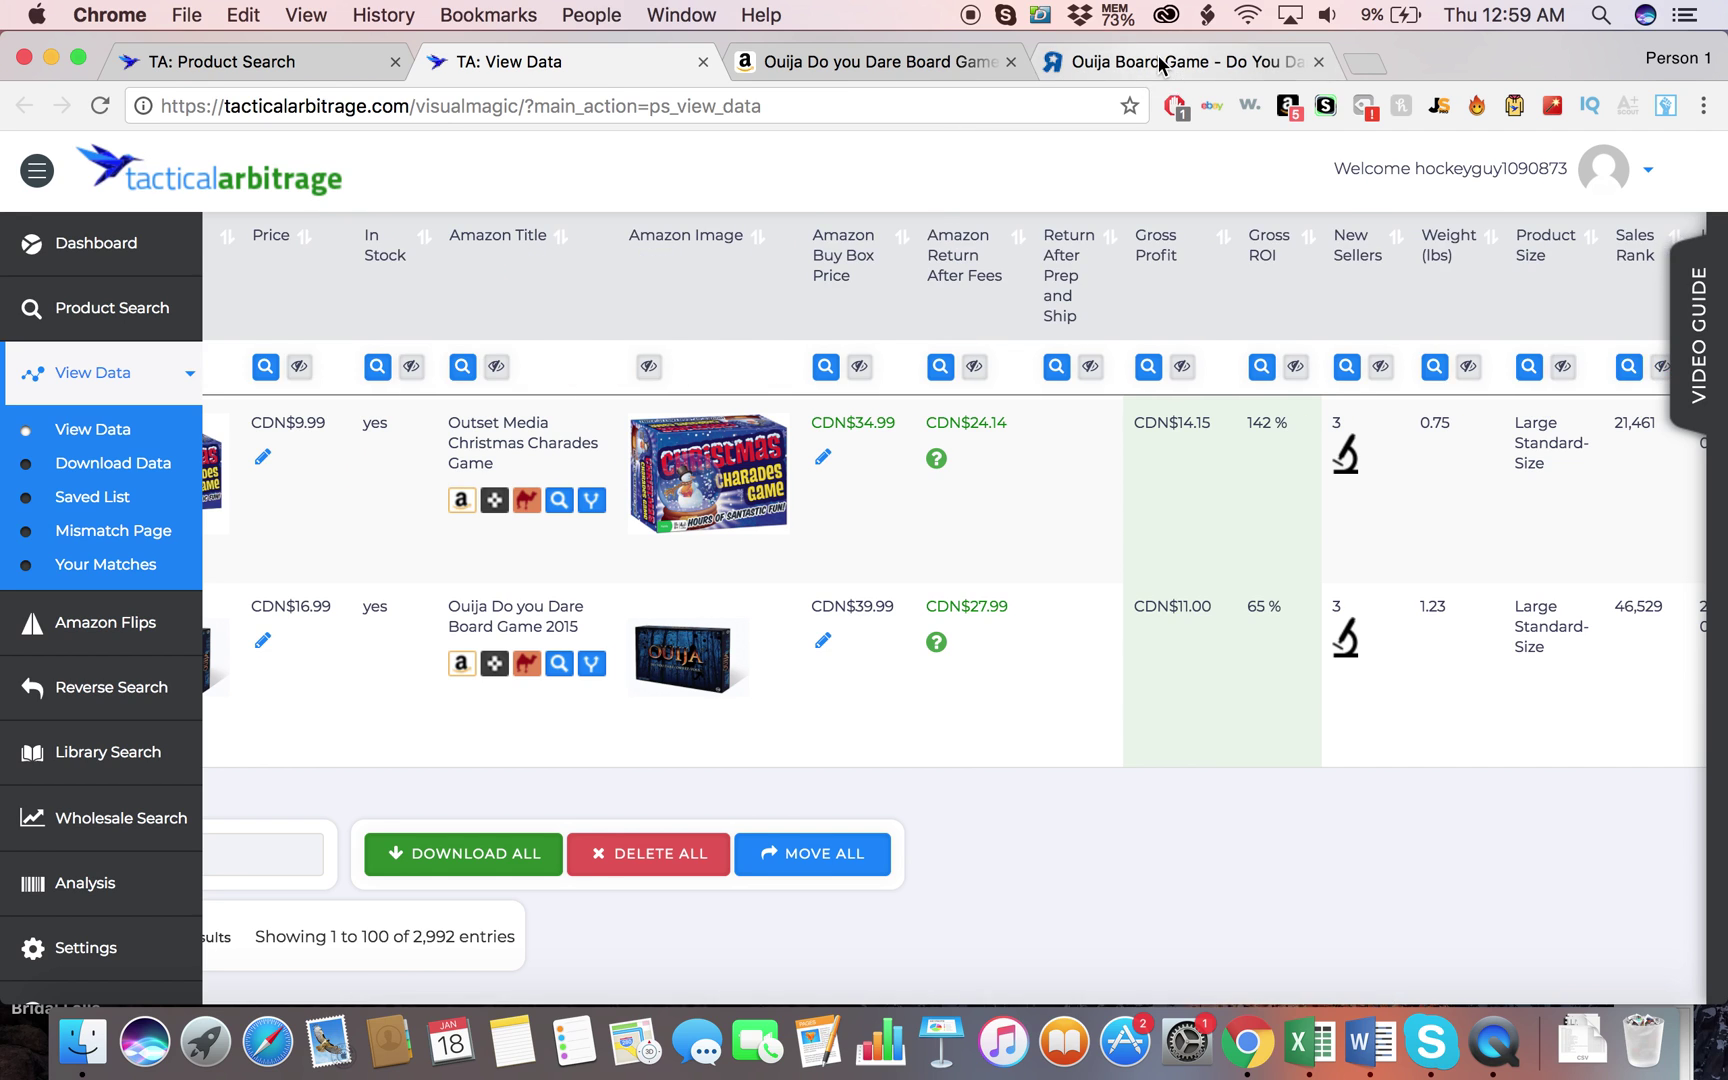
pyautogui.click(1157, 64)
# Step: Add 10 Ouija Board Game - Do You Dare units to the Toys R Us cart, totalling $169.90
pyautogui.scroll(-3, 1273, 706)
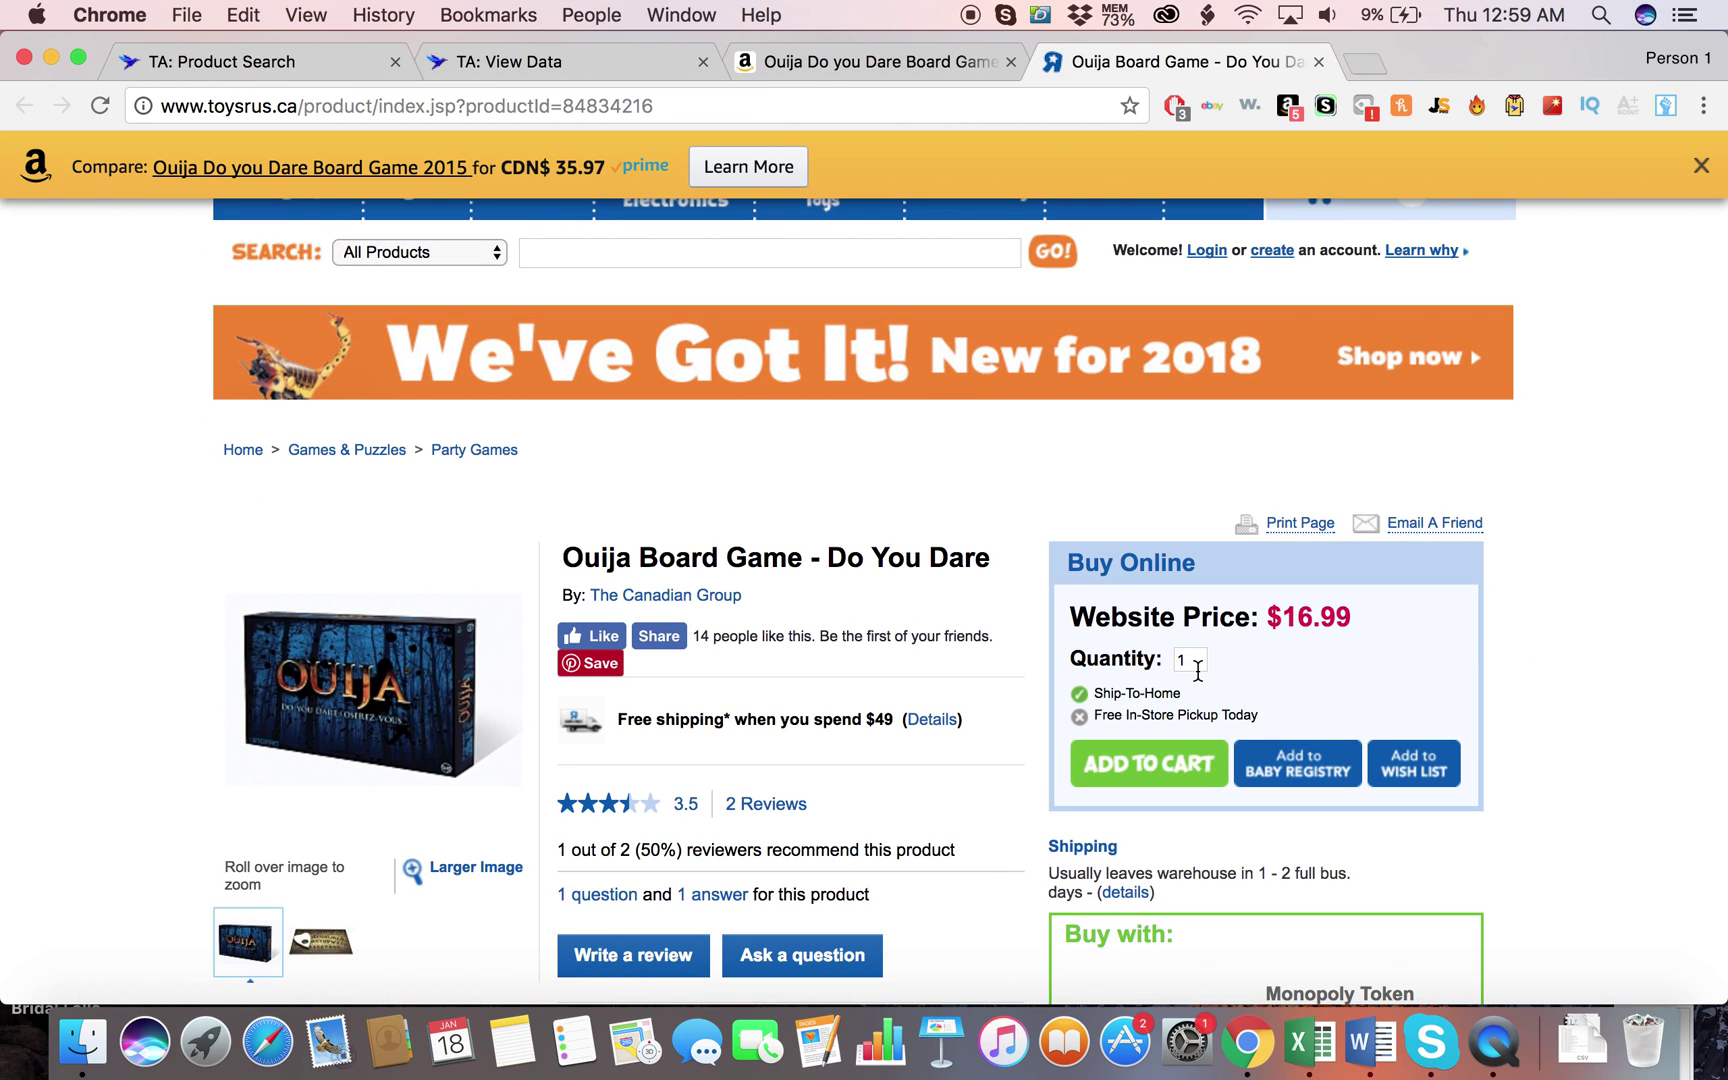
pyautogui.write('0')
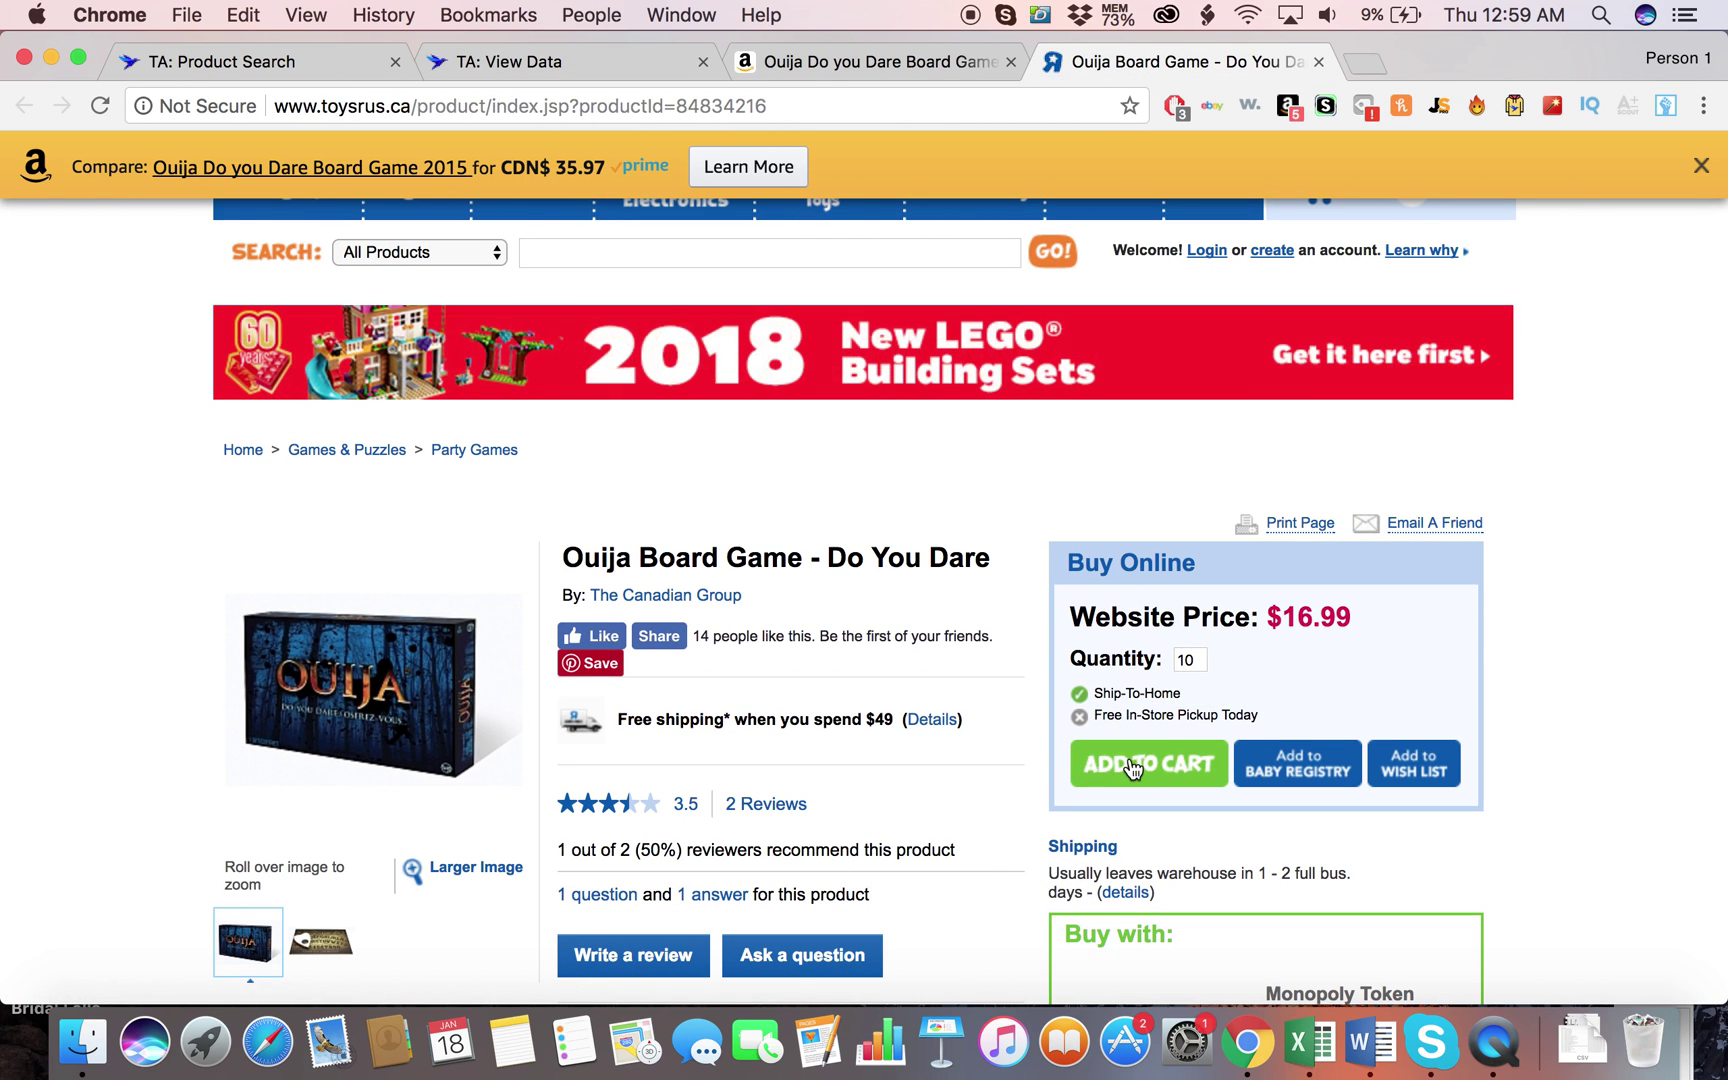
pyautogui.click(1131, 765)
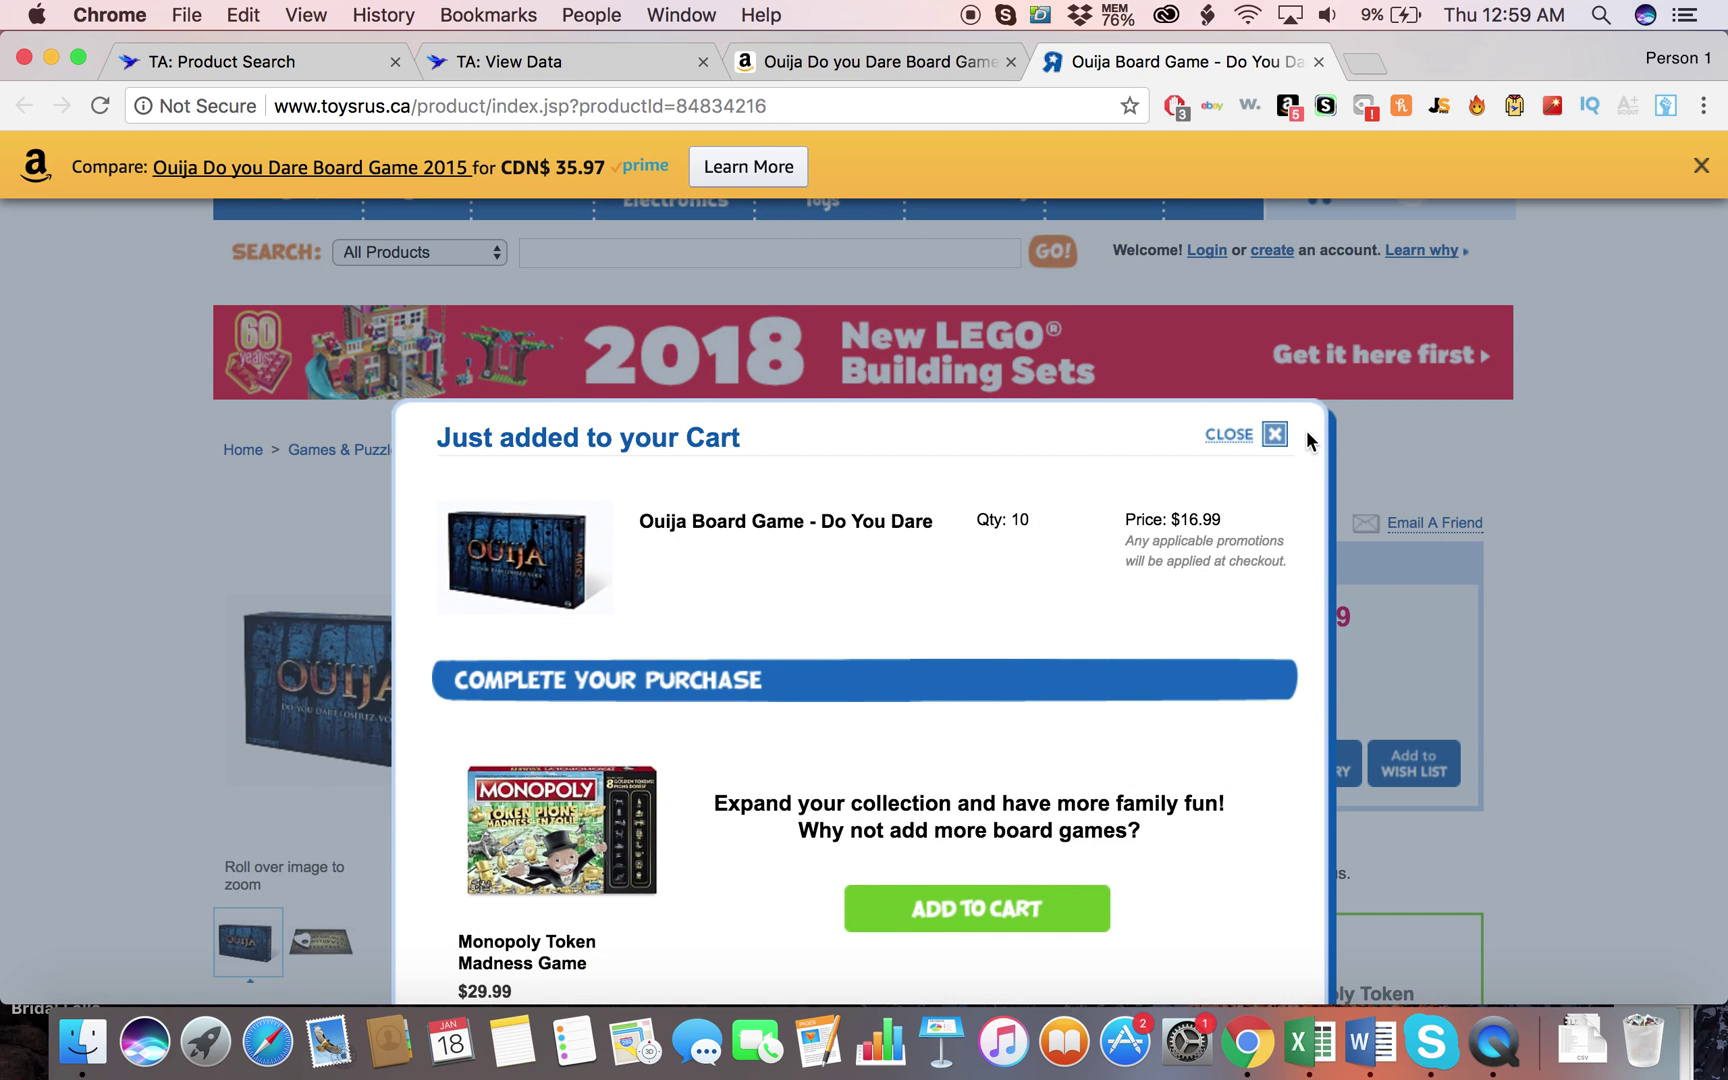
pyautogui.click(1280, 447)
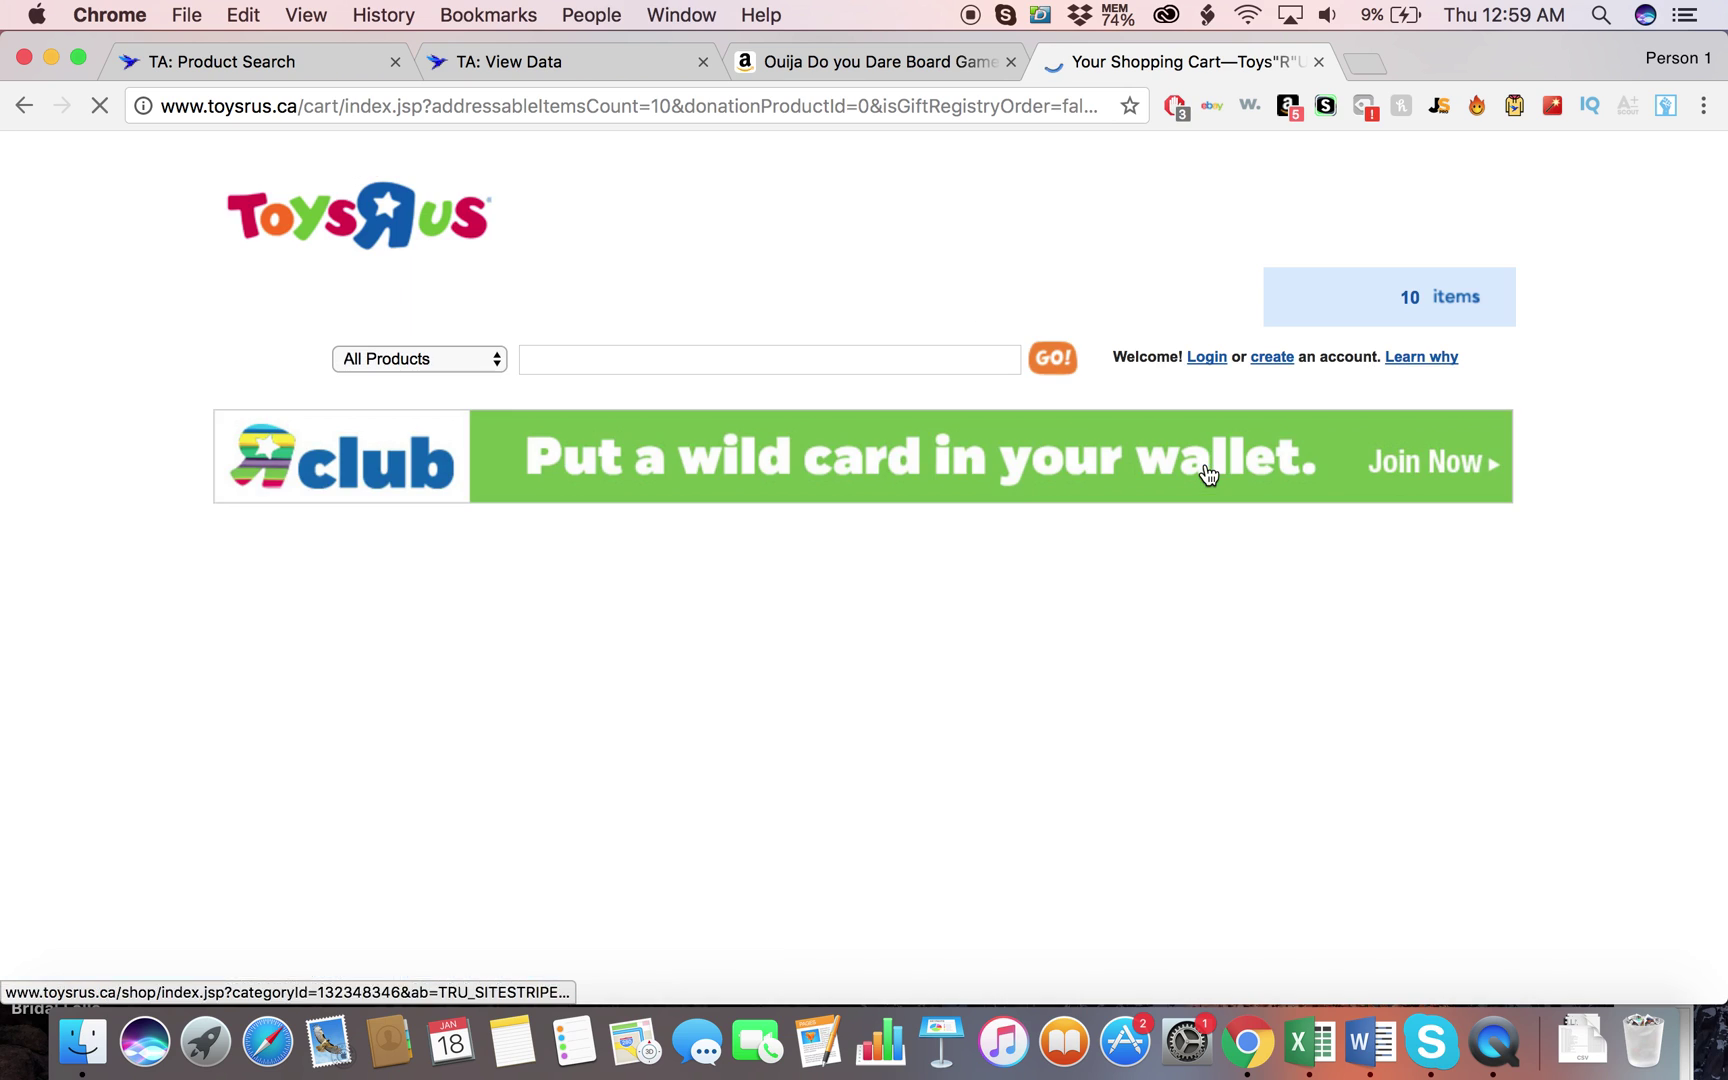
pyautogui.scroll(-3, 875, 752)
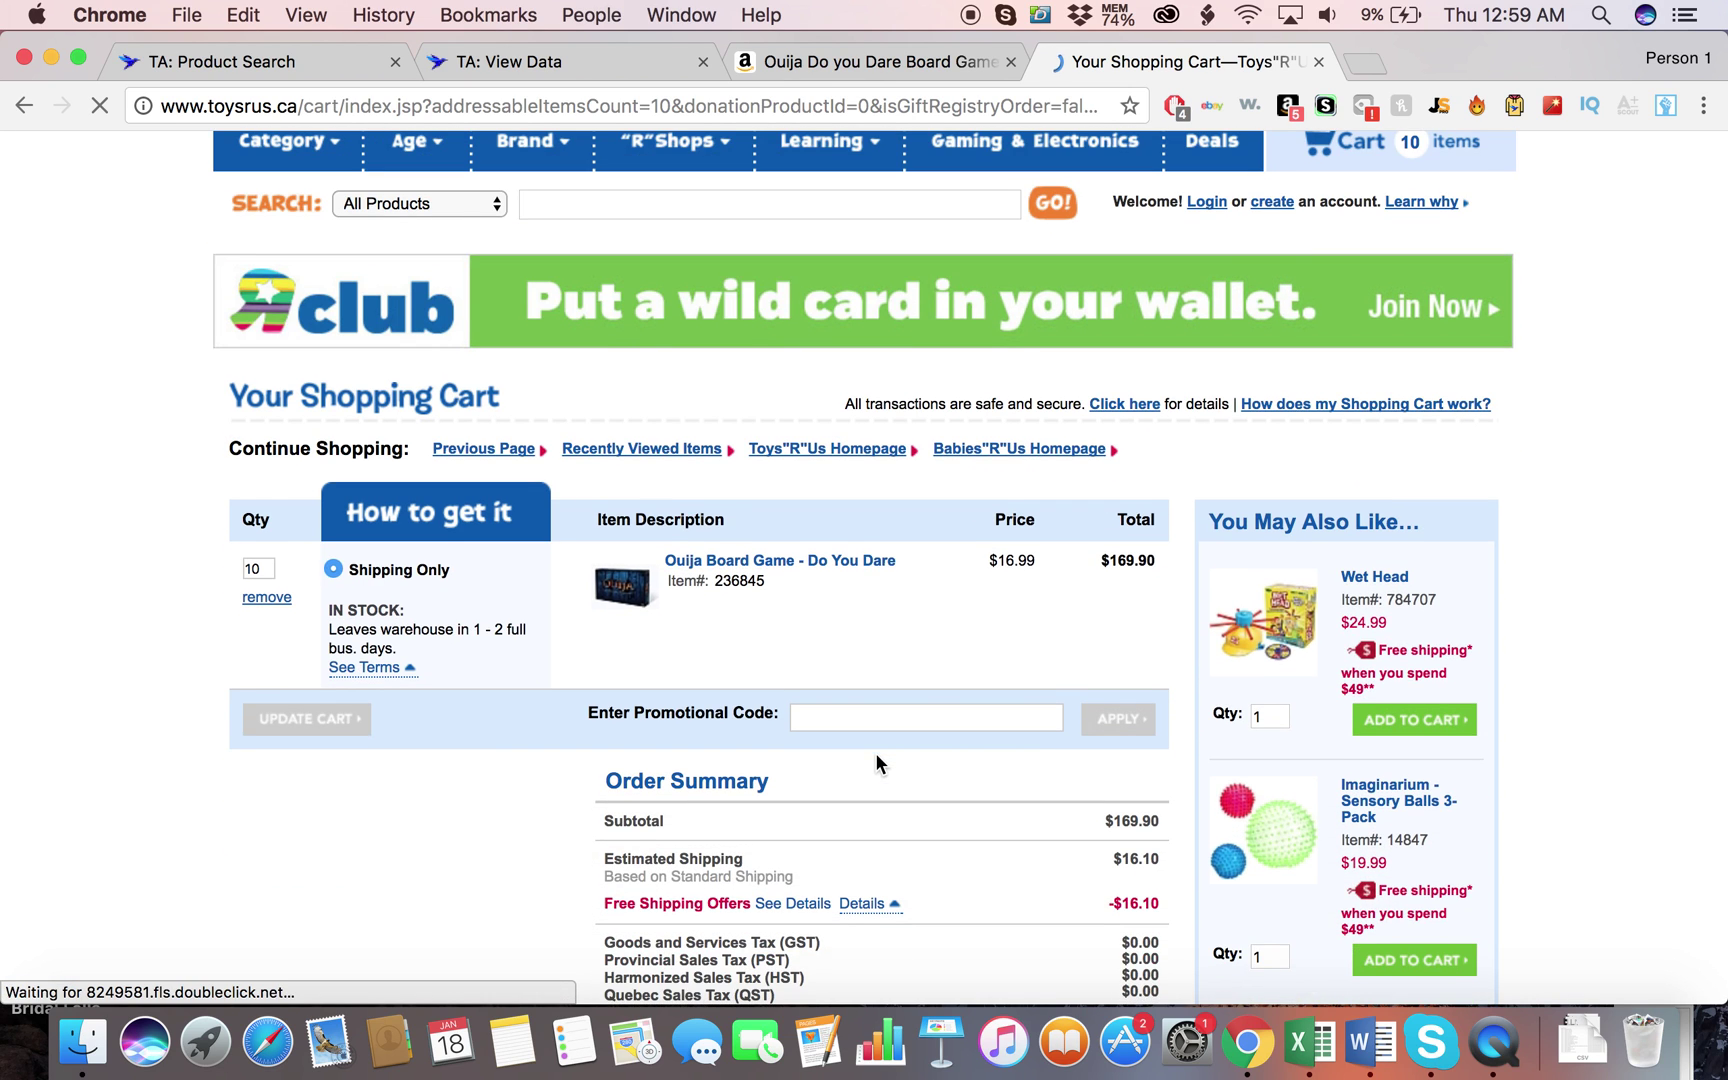
pyautogui.scroll(2, 875, 763)
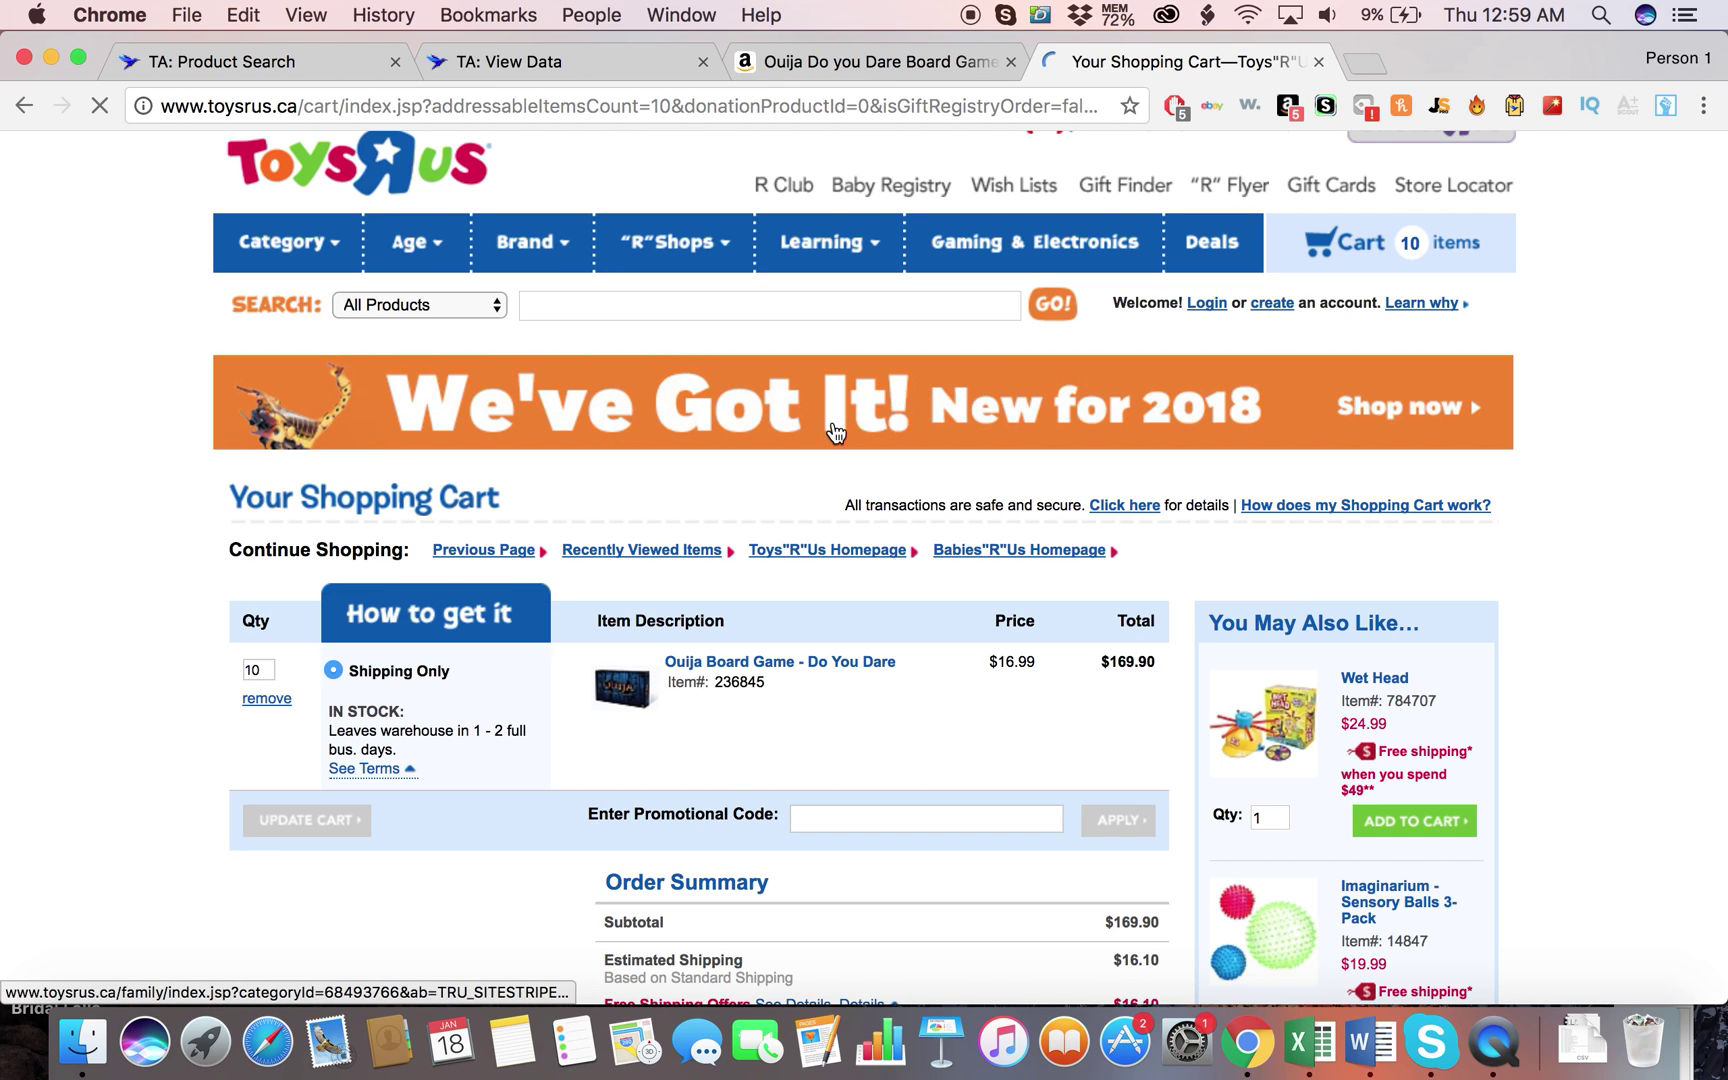
pyautogui.click(692, 60)
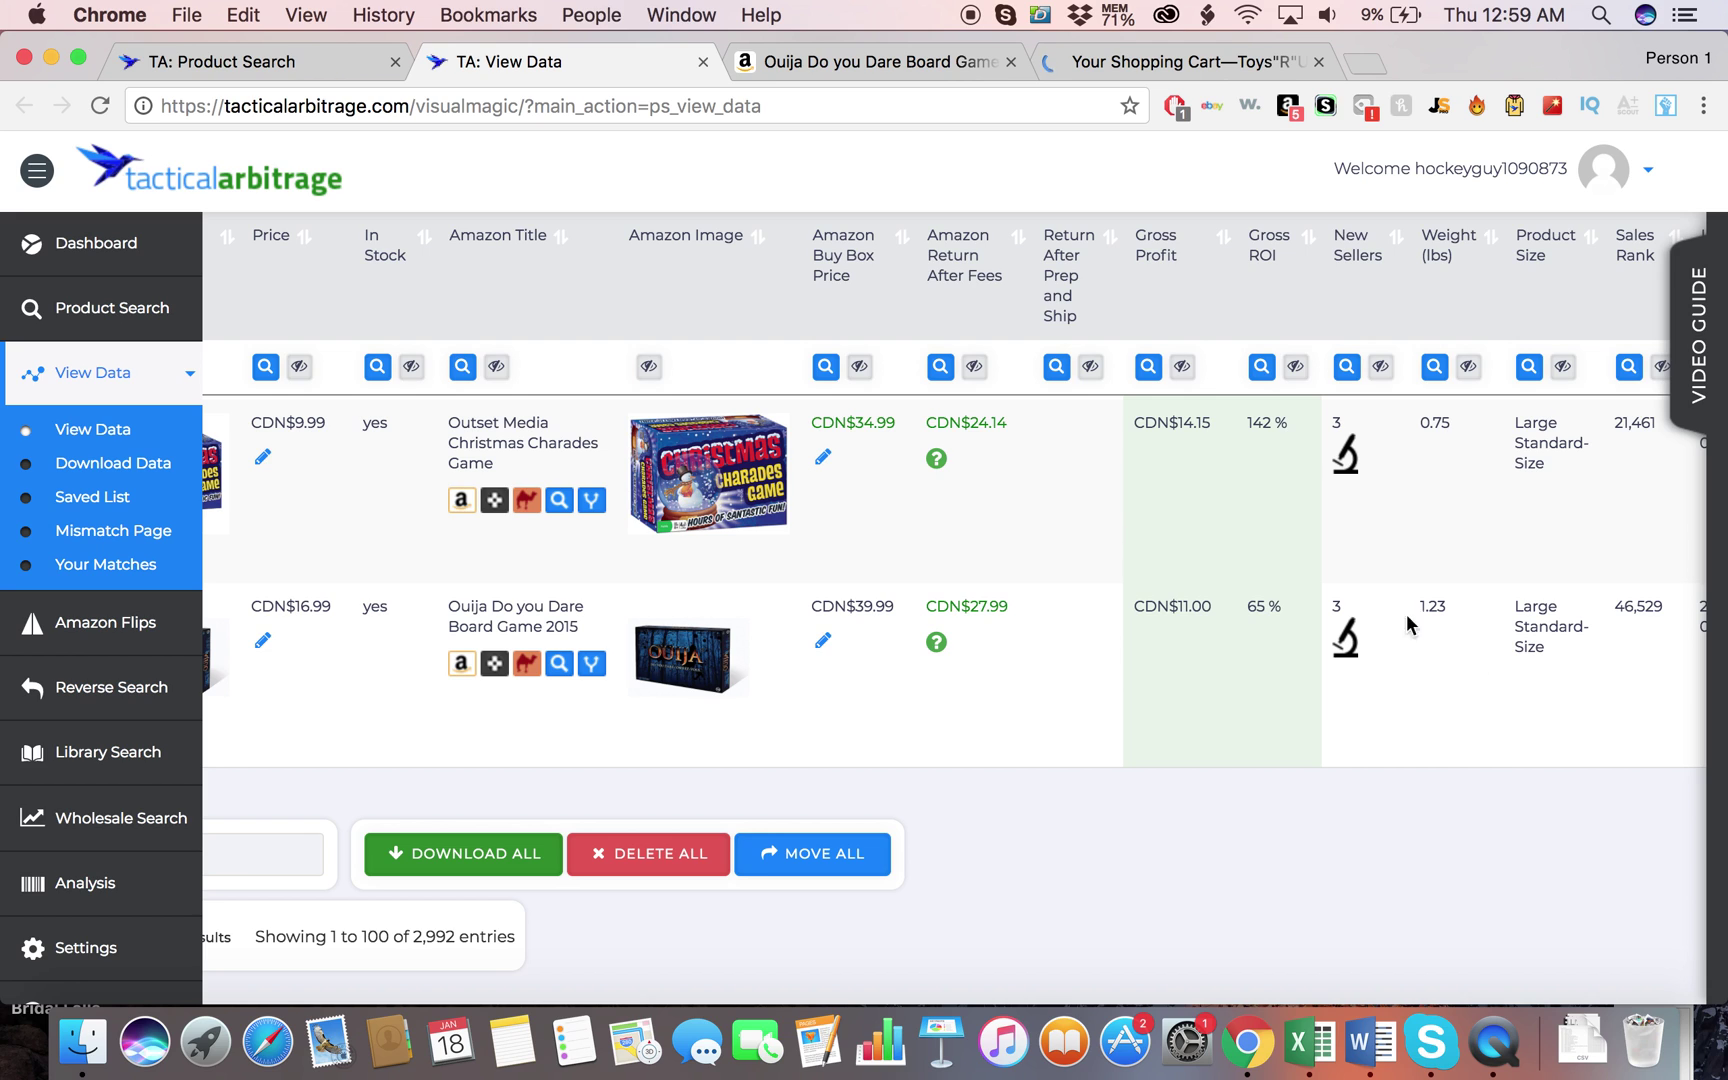
# Step: Scroll the table back to the Ouija row's Source, Title and Price columns, then recheck Amazon
pyautogui.hscroll(1, 1216, 660)
pyautogui.hscroll(3, 1216, 660)
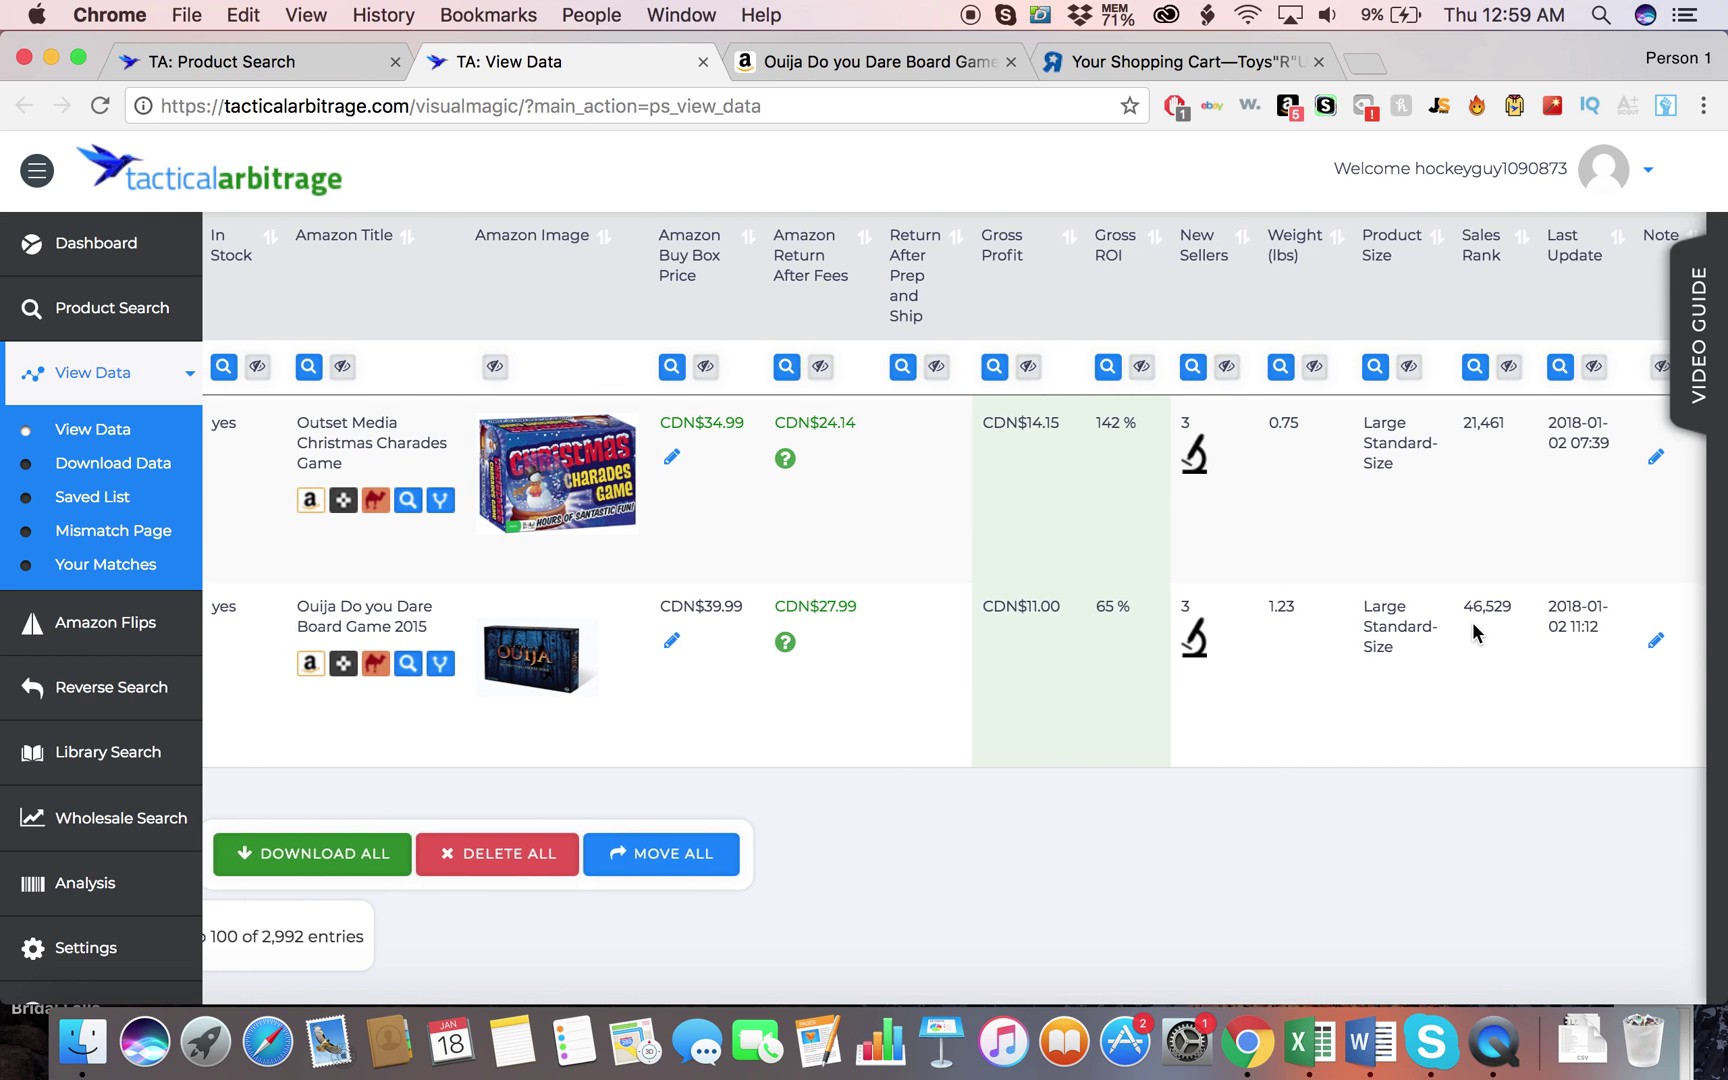
pyautogui.hscroll(-10, 1472, 622)
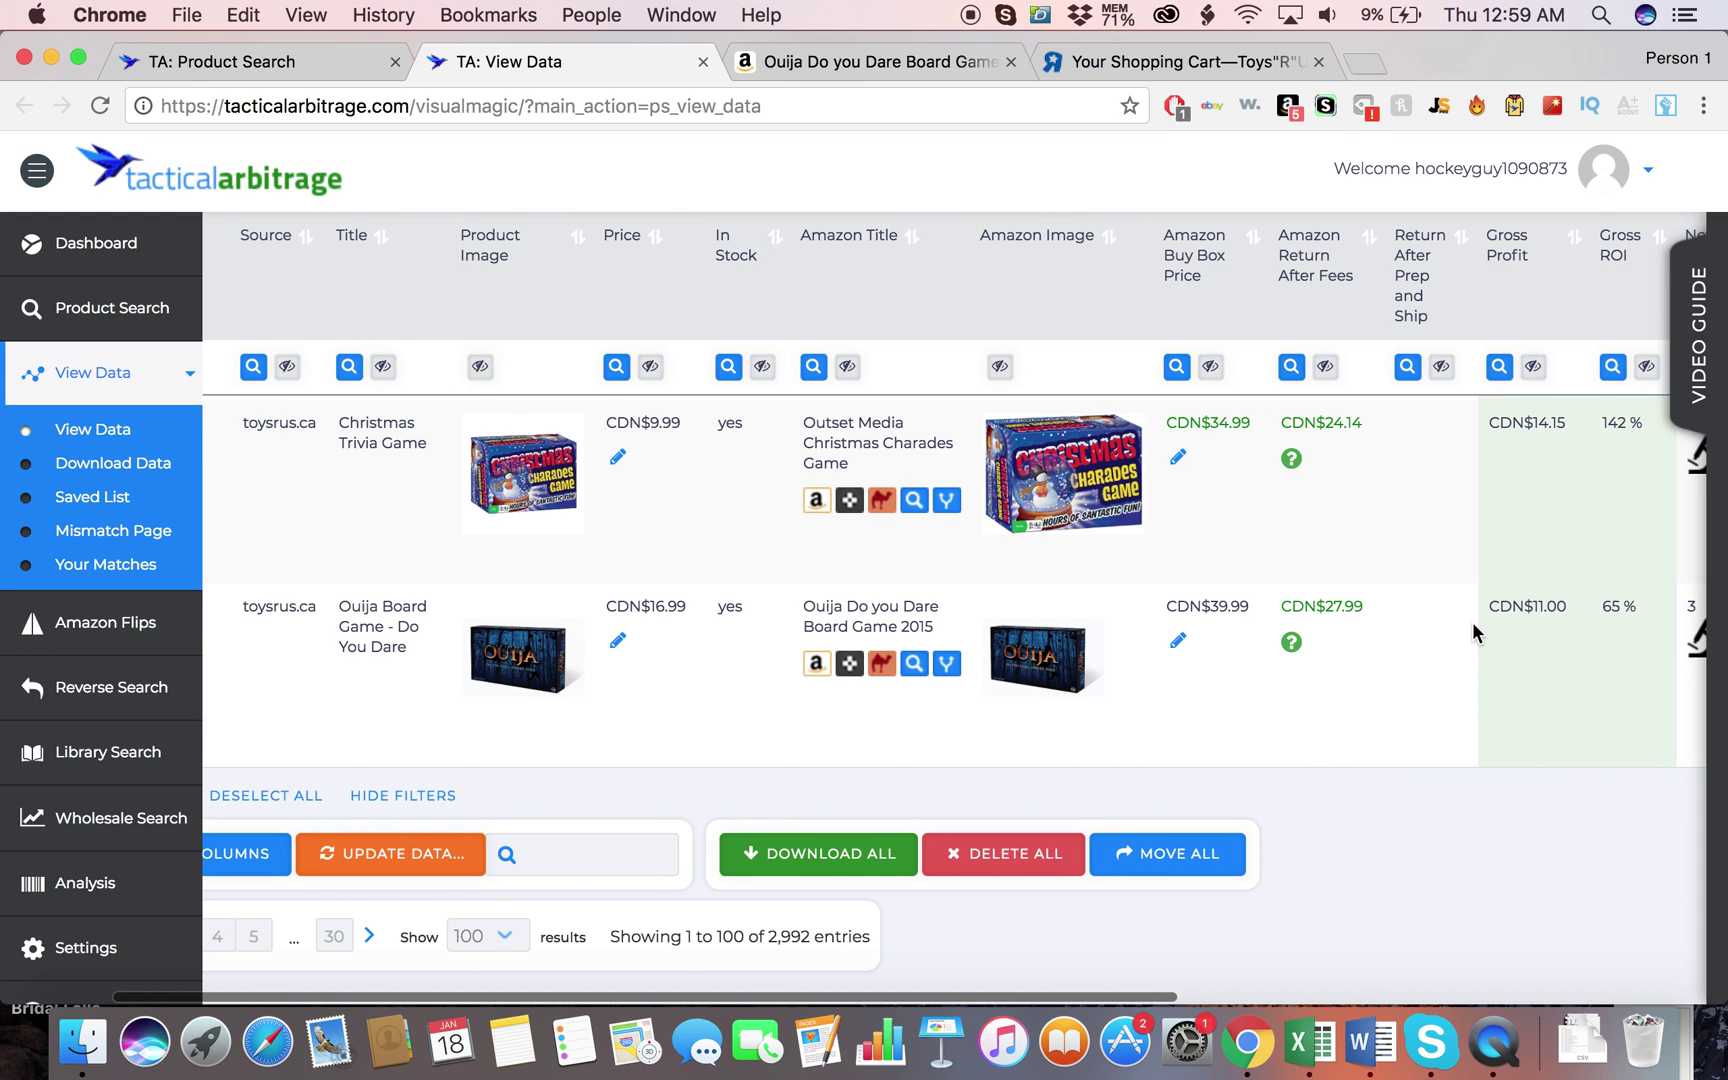
pyautogui.hscroll(-2, 1474, 632)
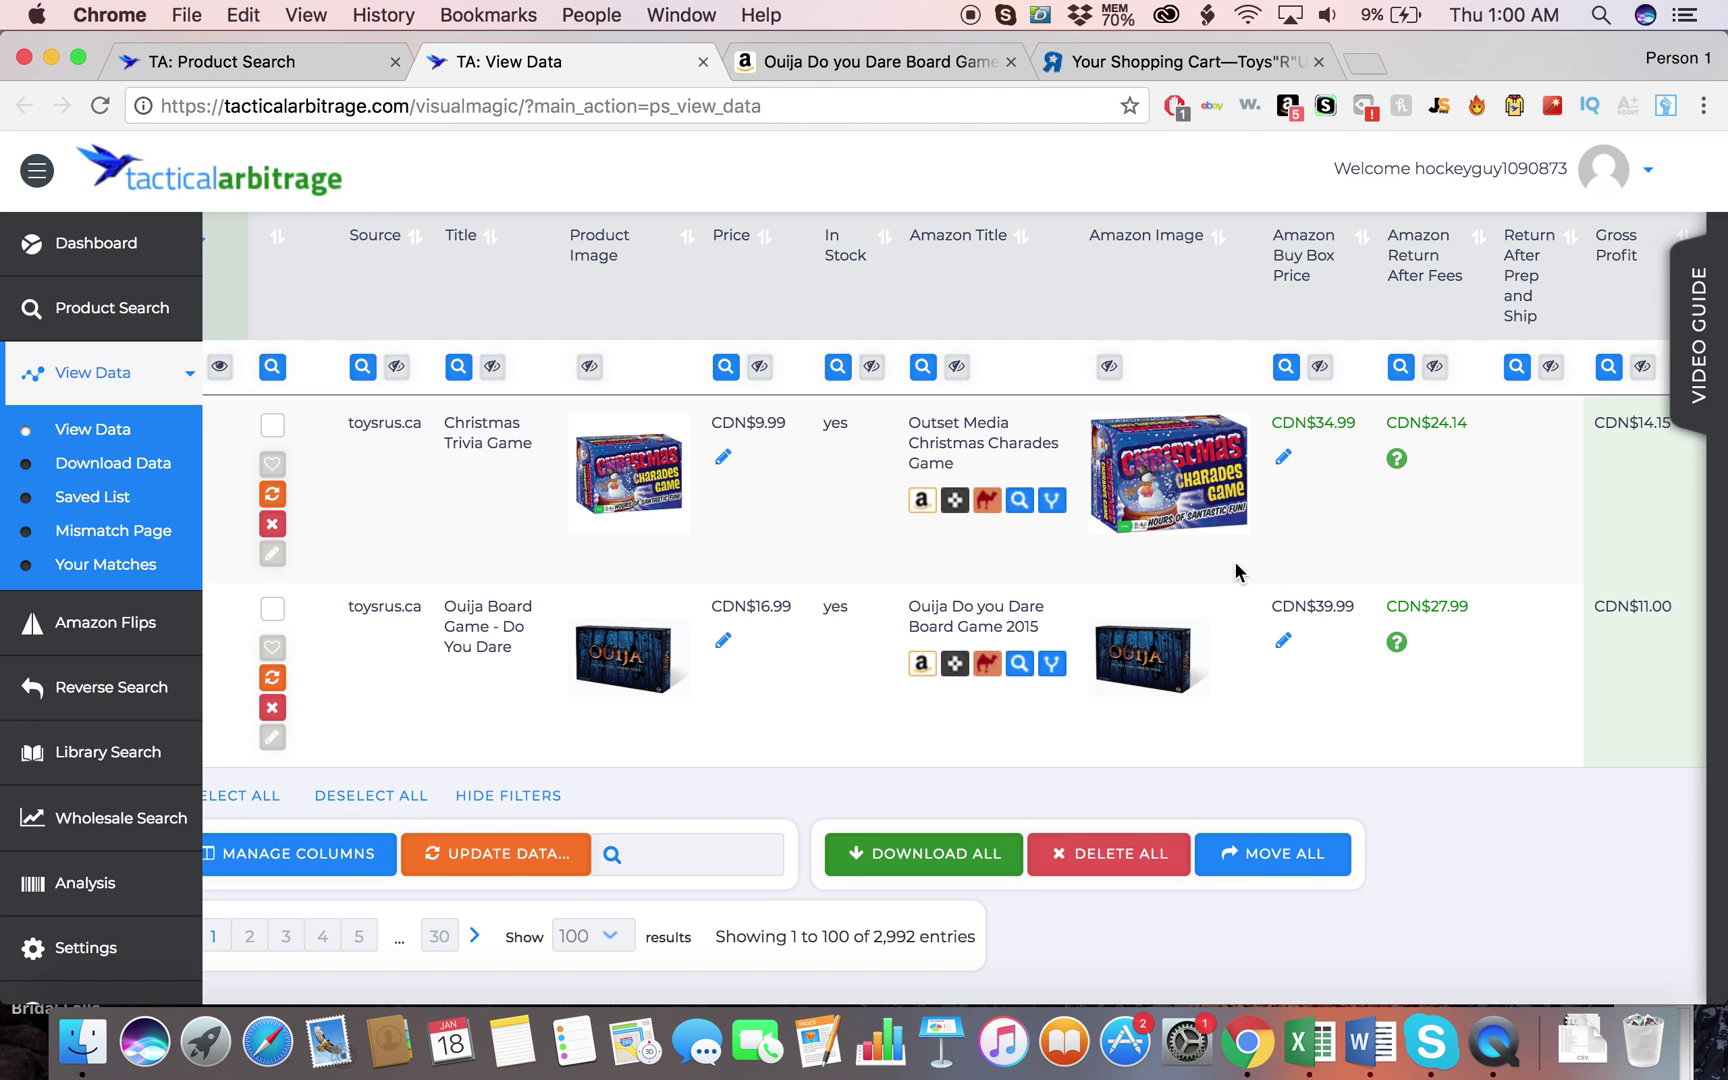
pyautogui.click(947, 69)
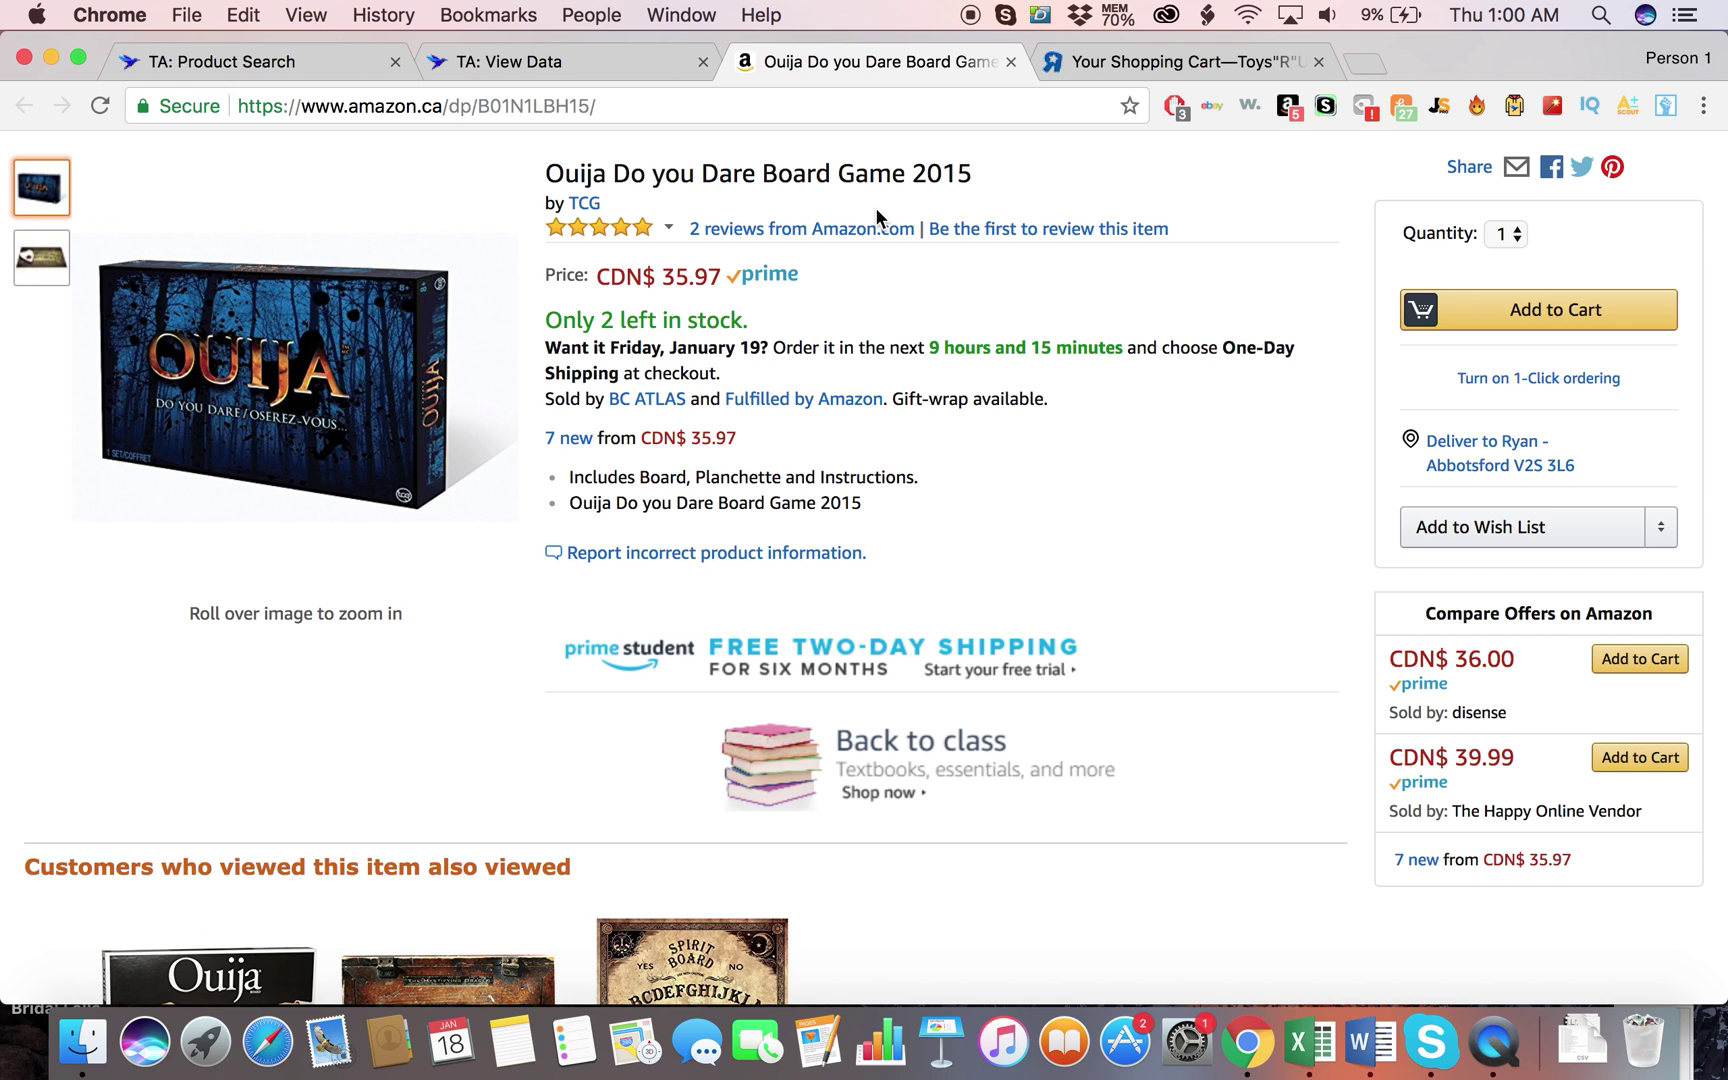
# Step: Return to the Toys R Us cart of 10 Ouija boards ($169.90) and close the Honey coupon panel
pyautogui.click(1135, 62)
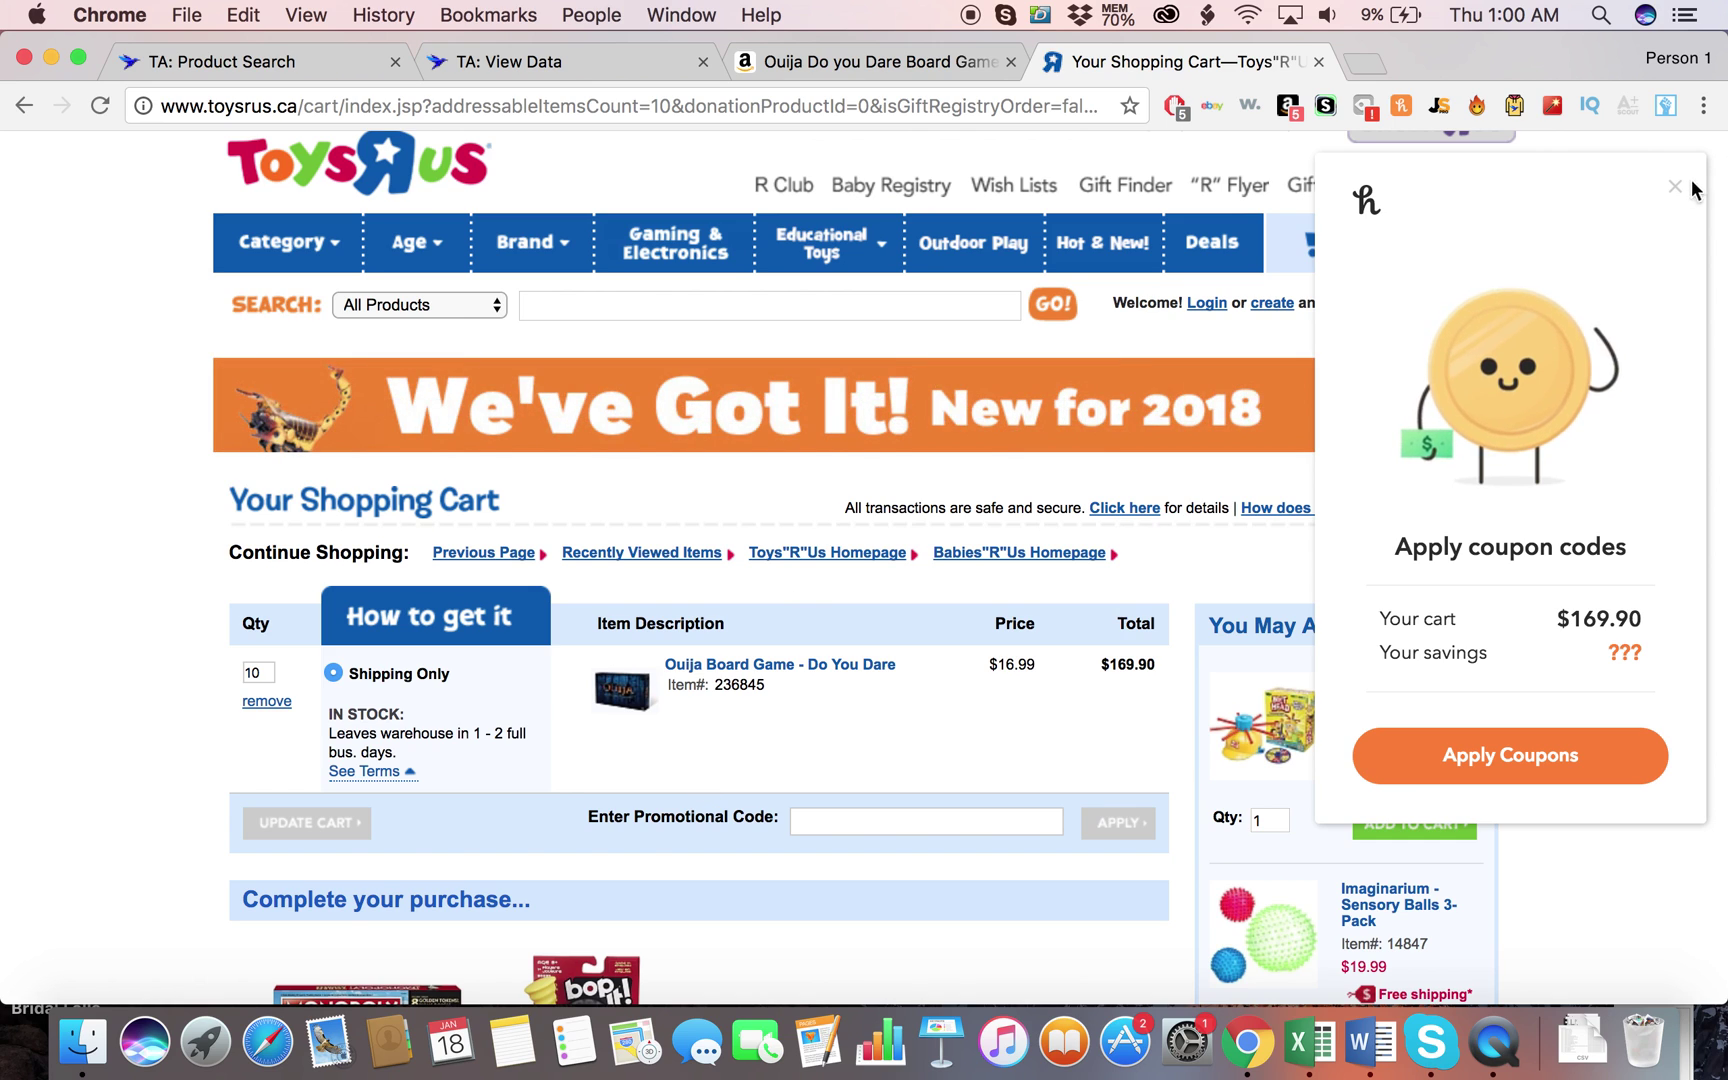
pyautogui.click(1680, 191)
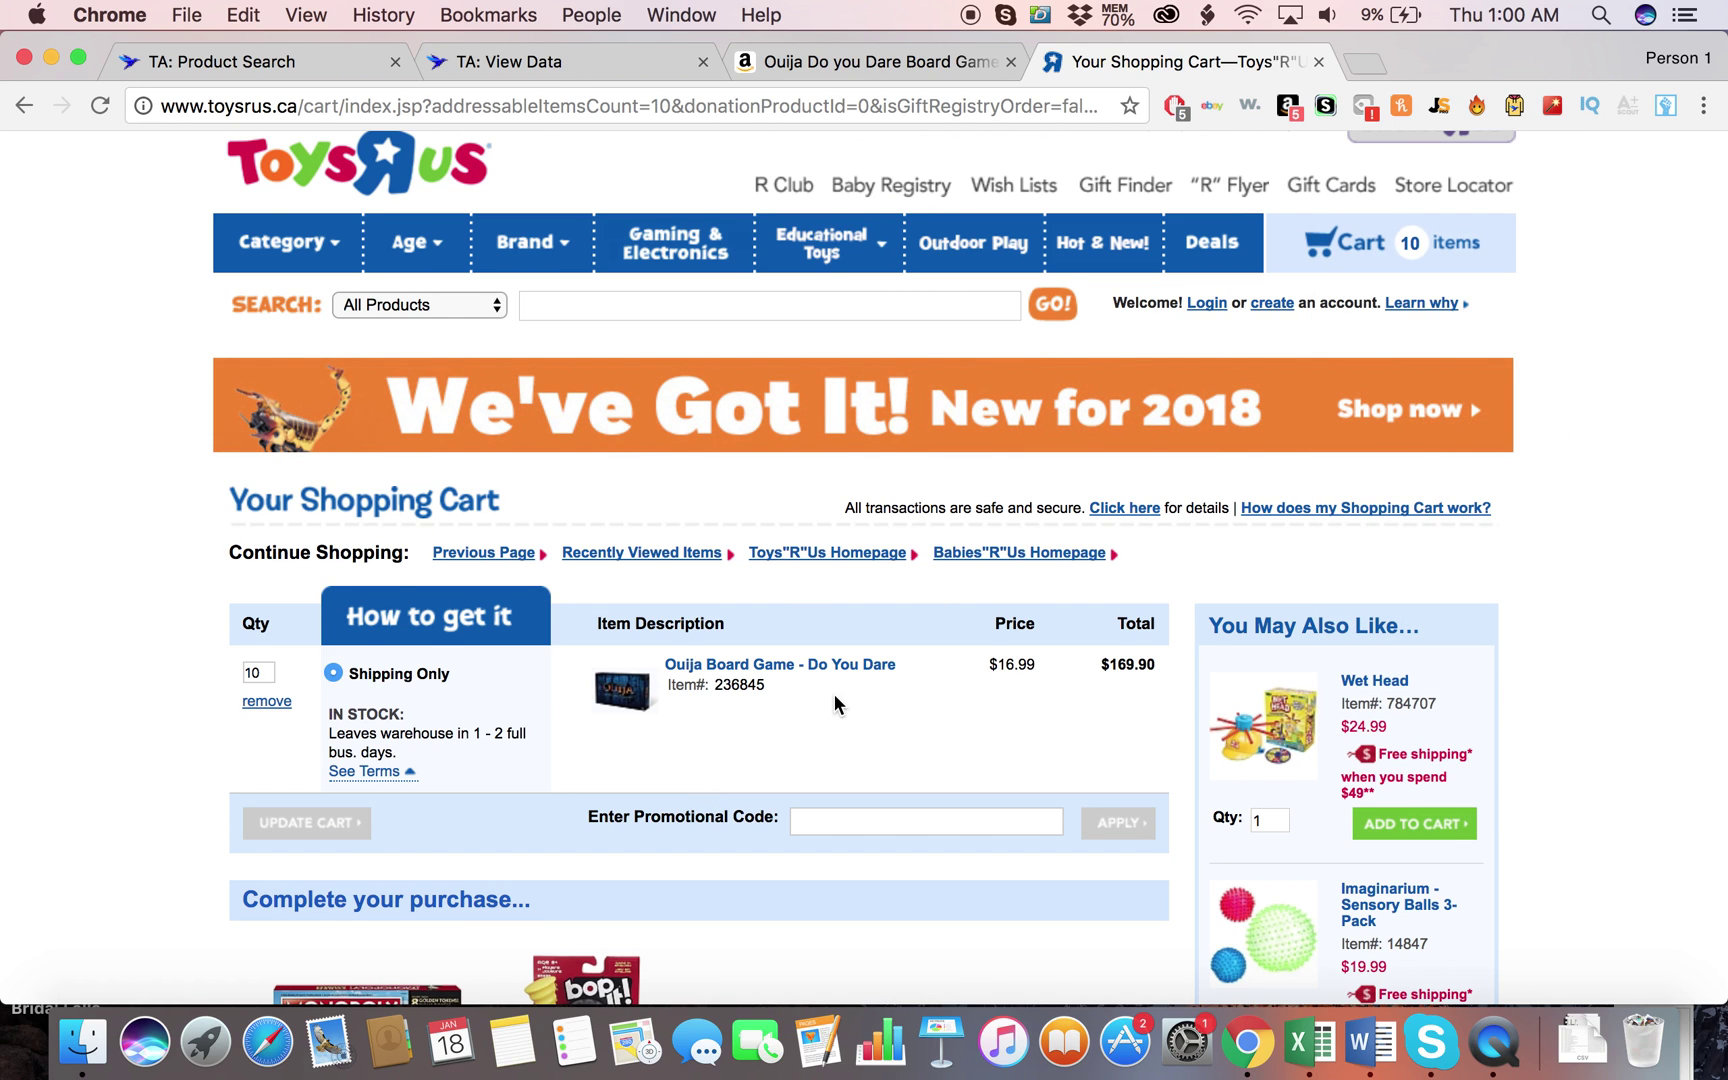
pyautogui.scroll(-1, 837, 705)
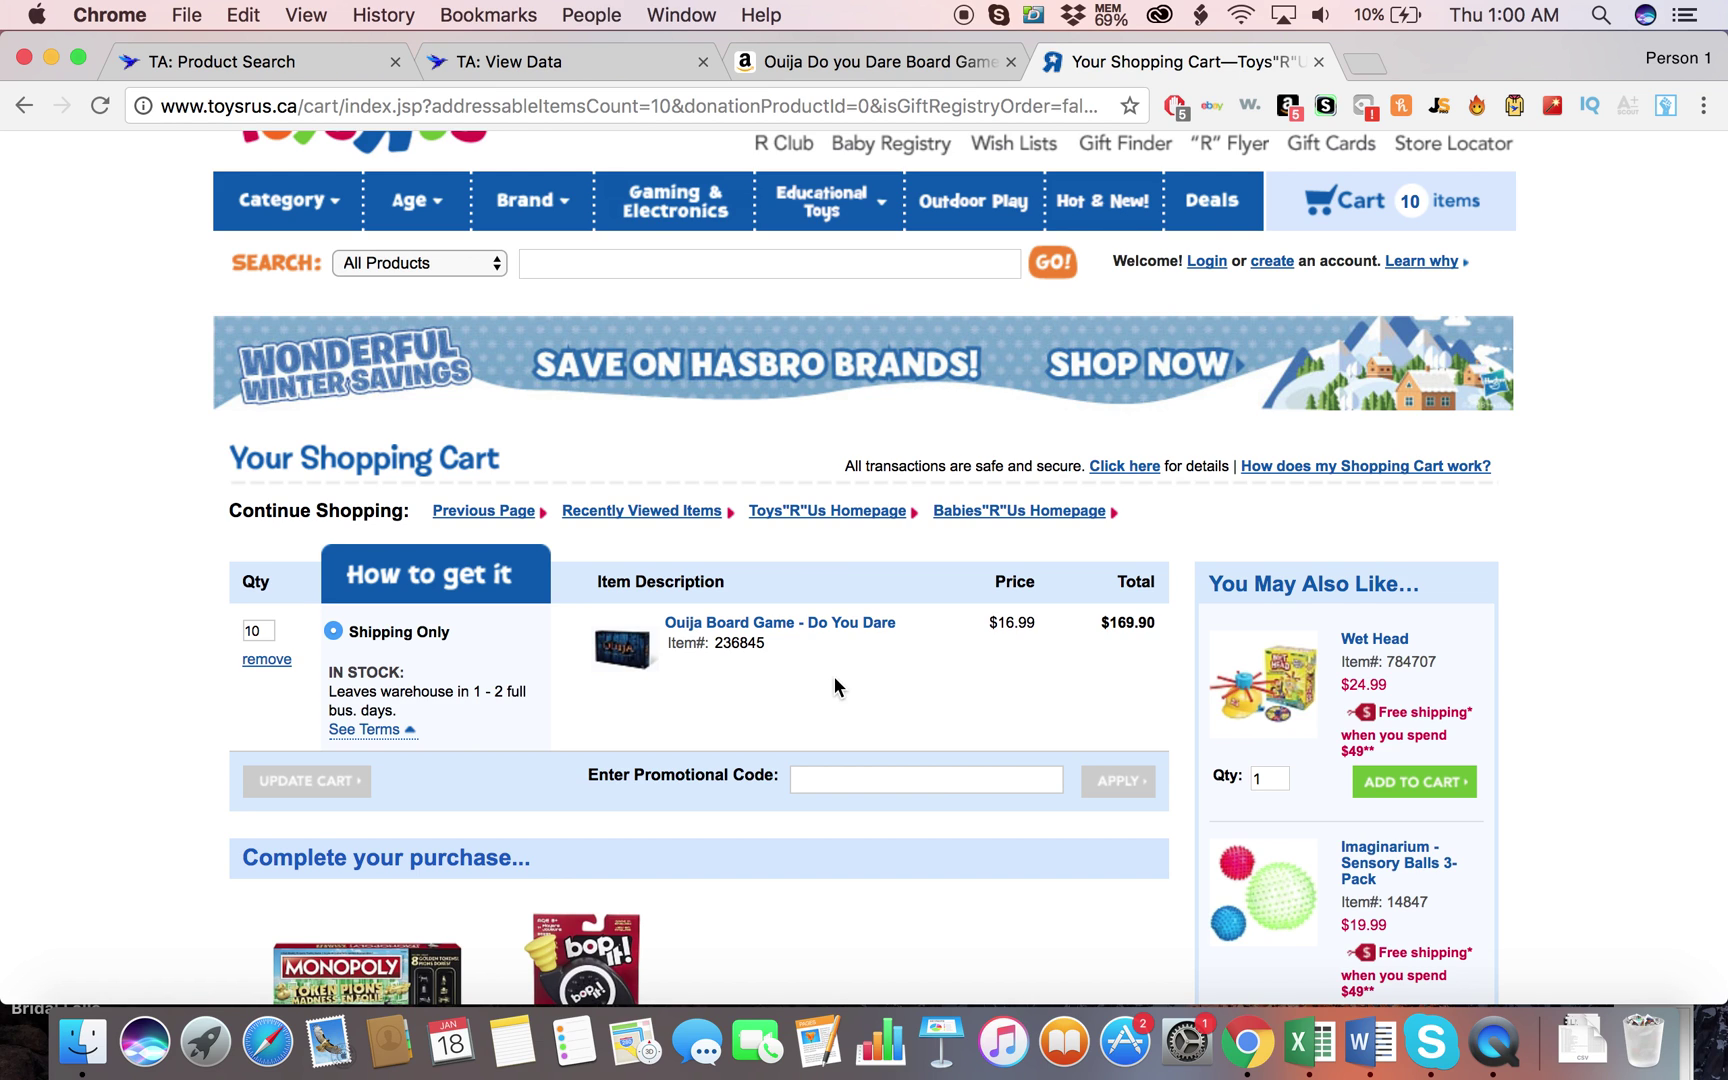
pyautogui.click(890, 63)
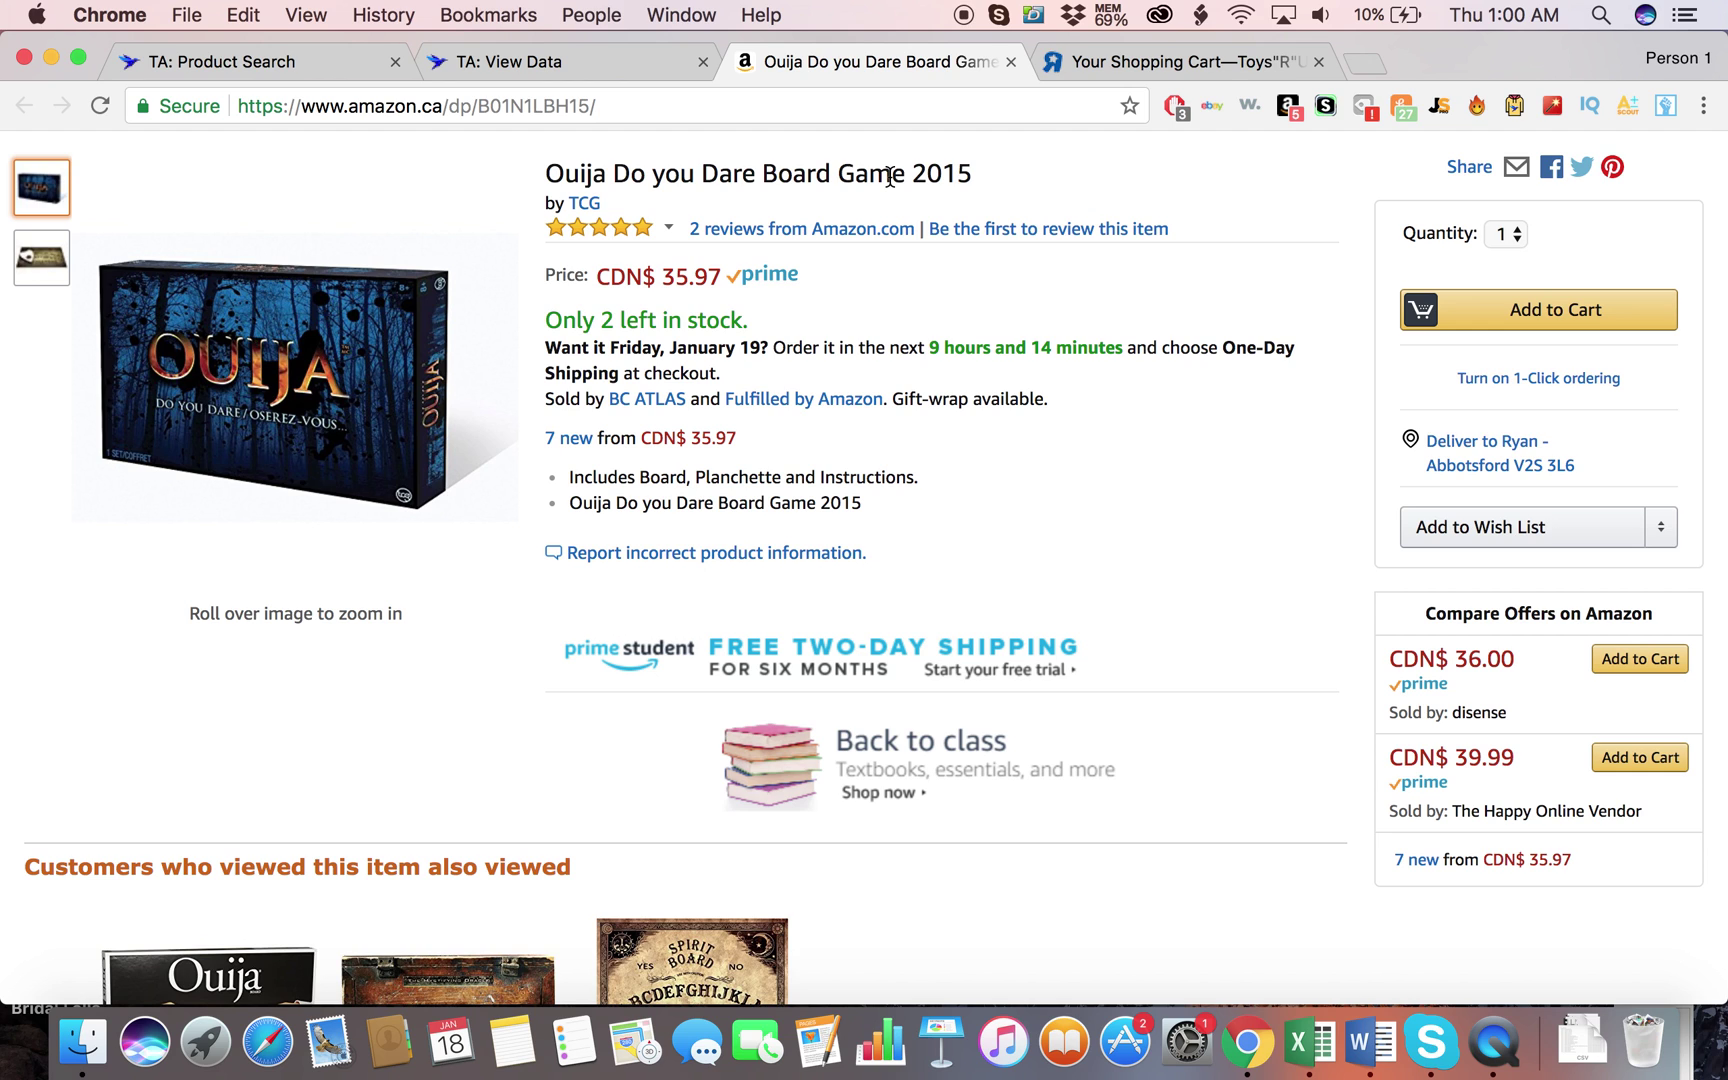
pyautogui.scroll(1, 906, 262)
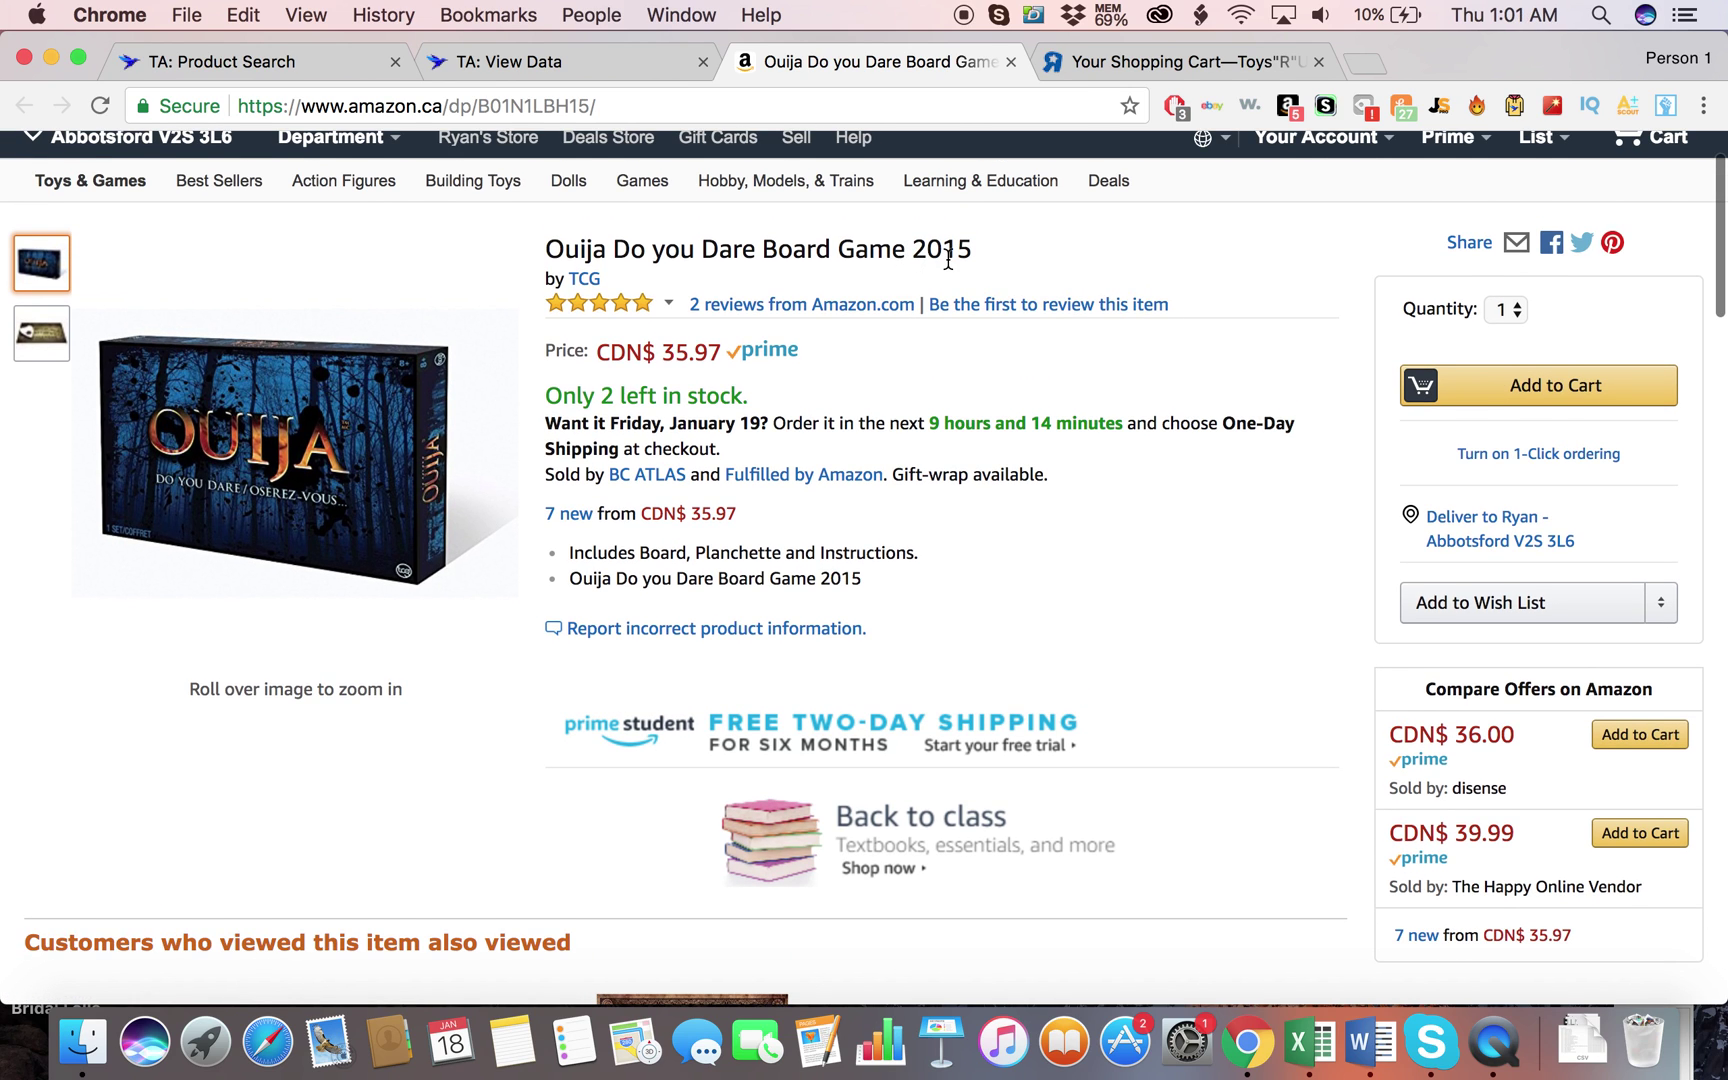
pyautogui.scroll(2, 948, 258)
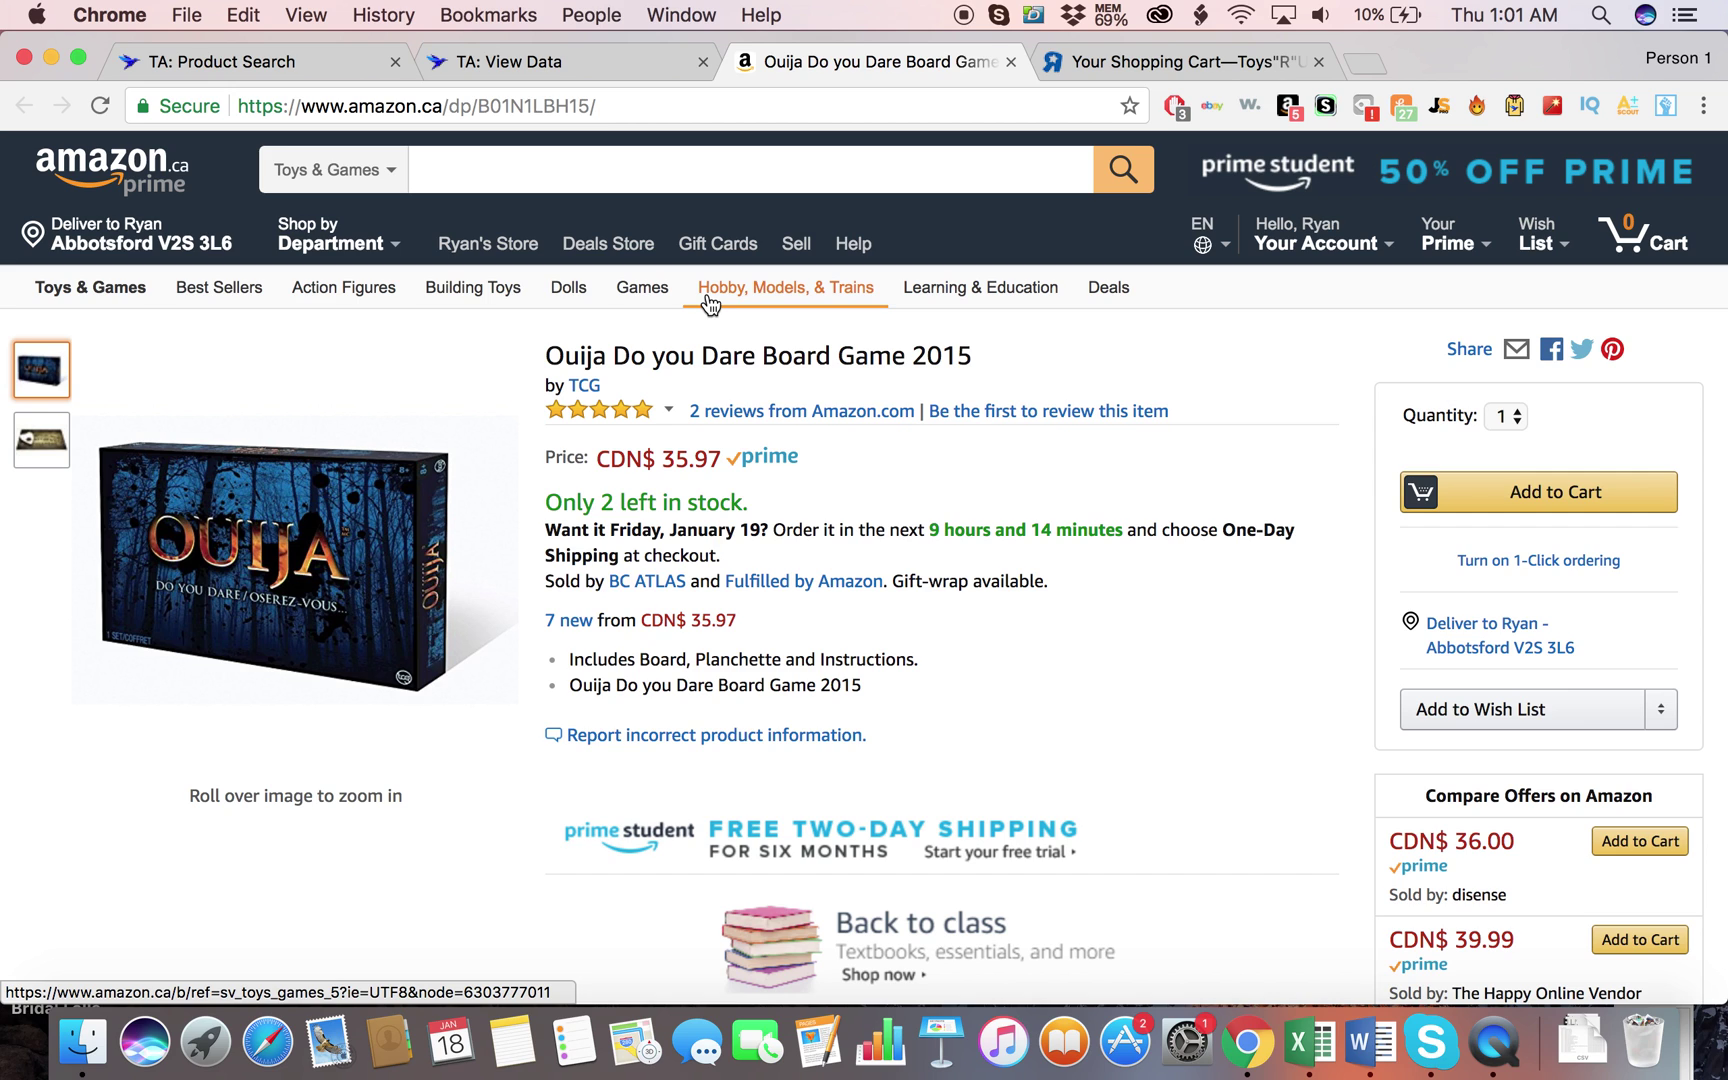
pyautogui.click(1141, 58)
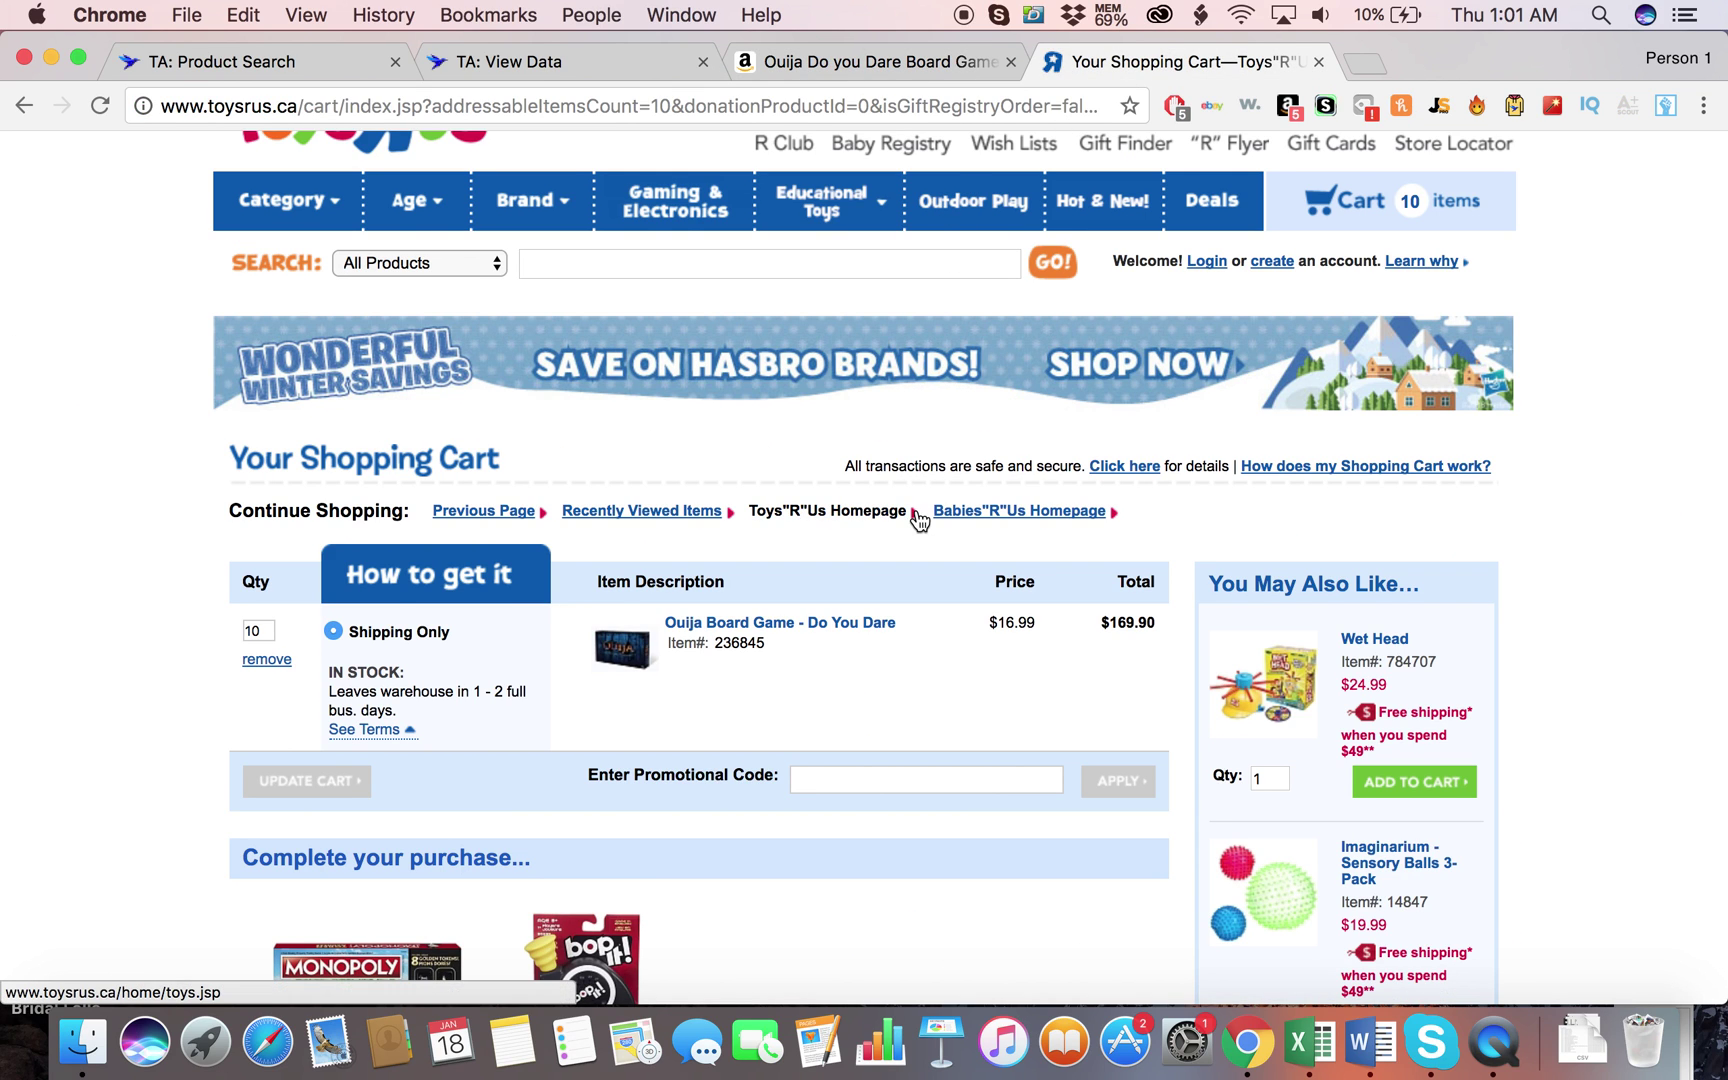
# Step: Return to View Data and scroll up to the Party Ball USB, Christmas Trivia Game and Ouija rows
pyautogui.click(626, 63)
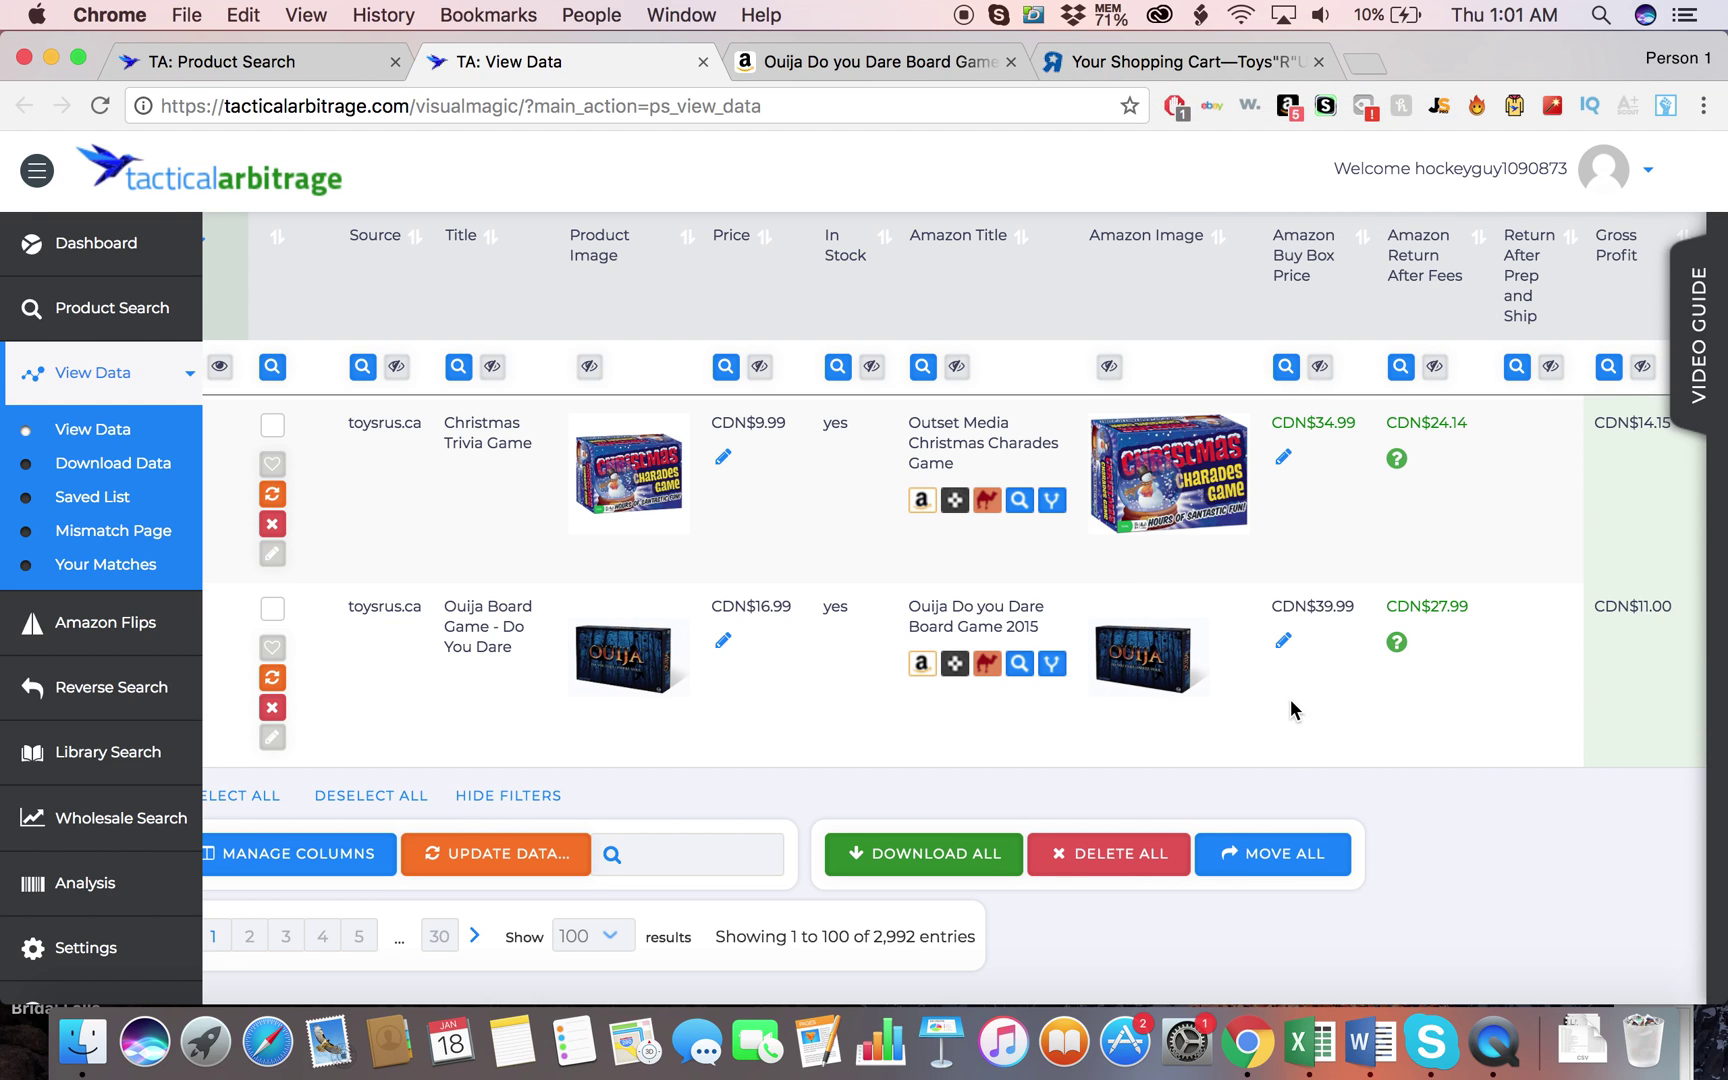
pyautogui.scroll(1, 666, 616)
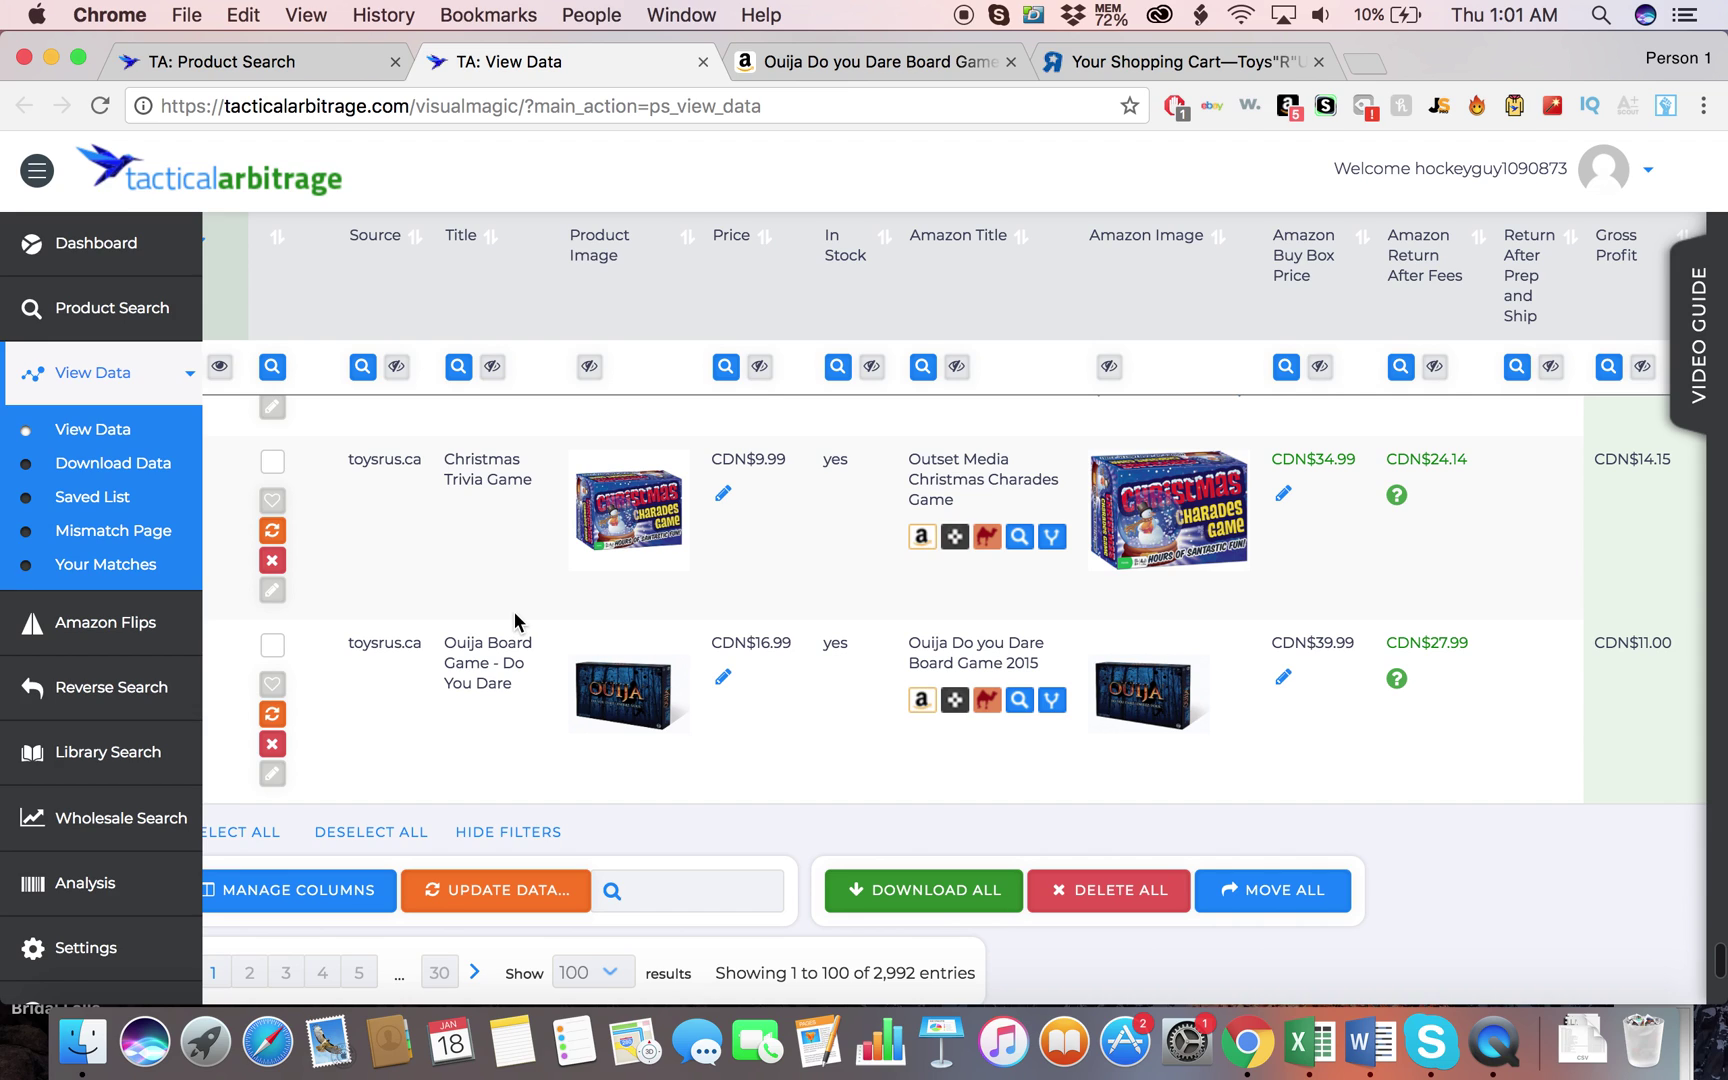
pyautogui.scroll(3, 515, 621)
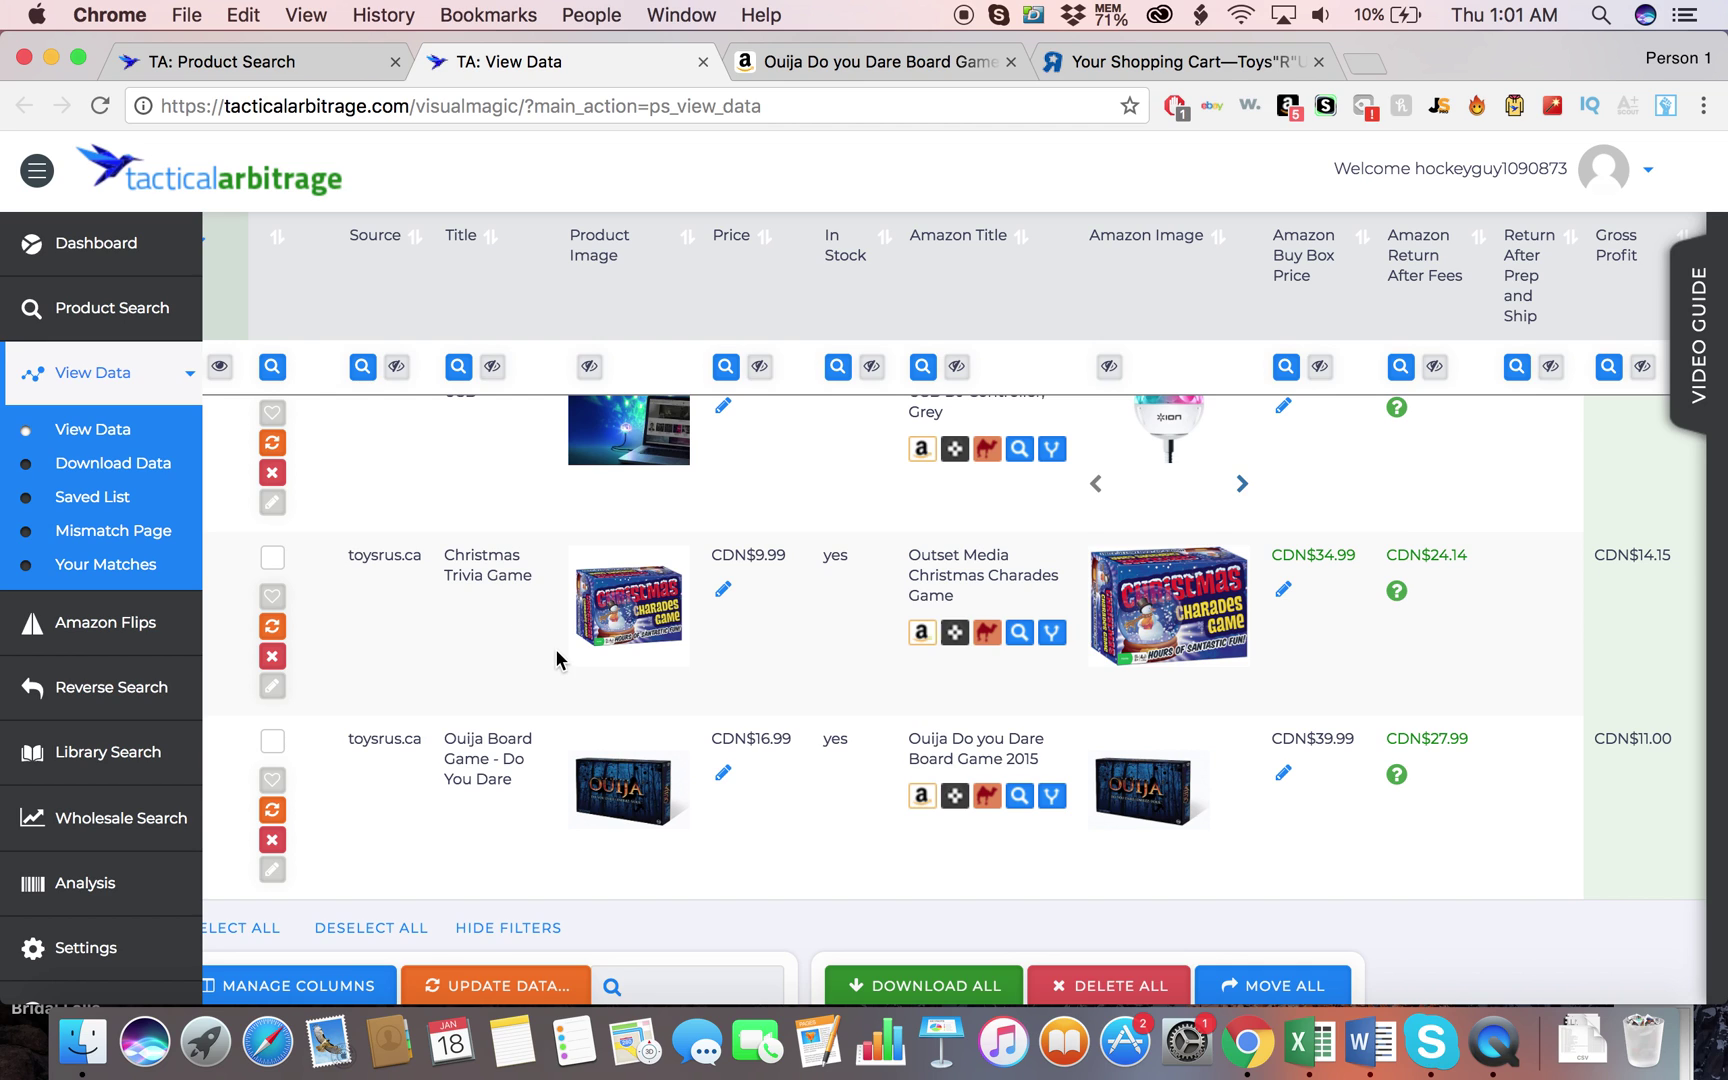
pyautogui.scroll(2, 555, 648)
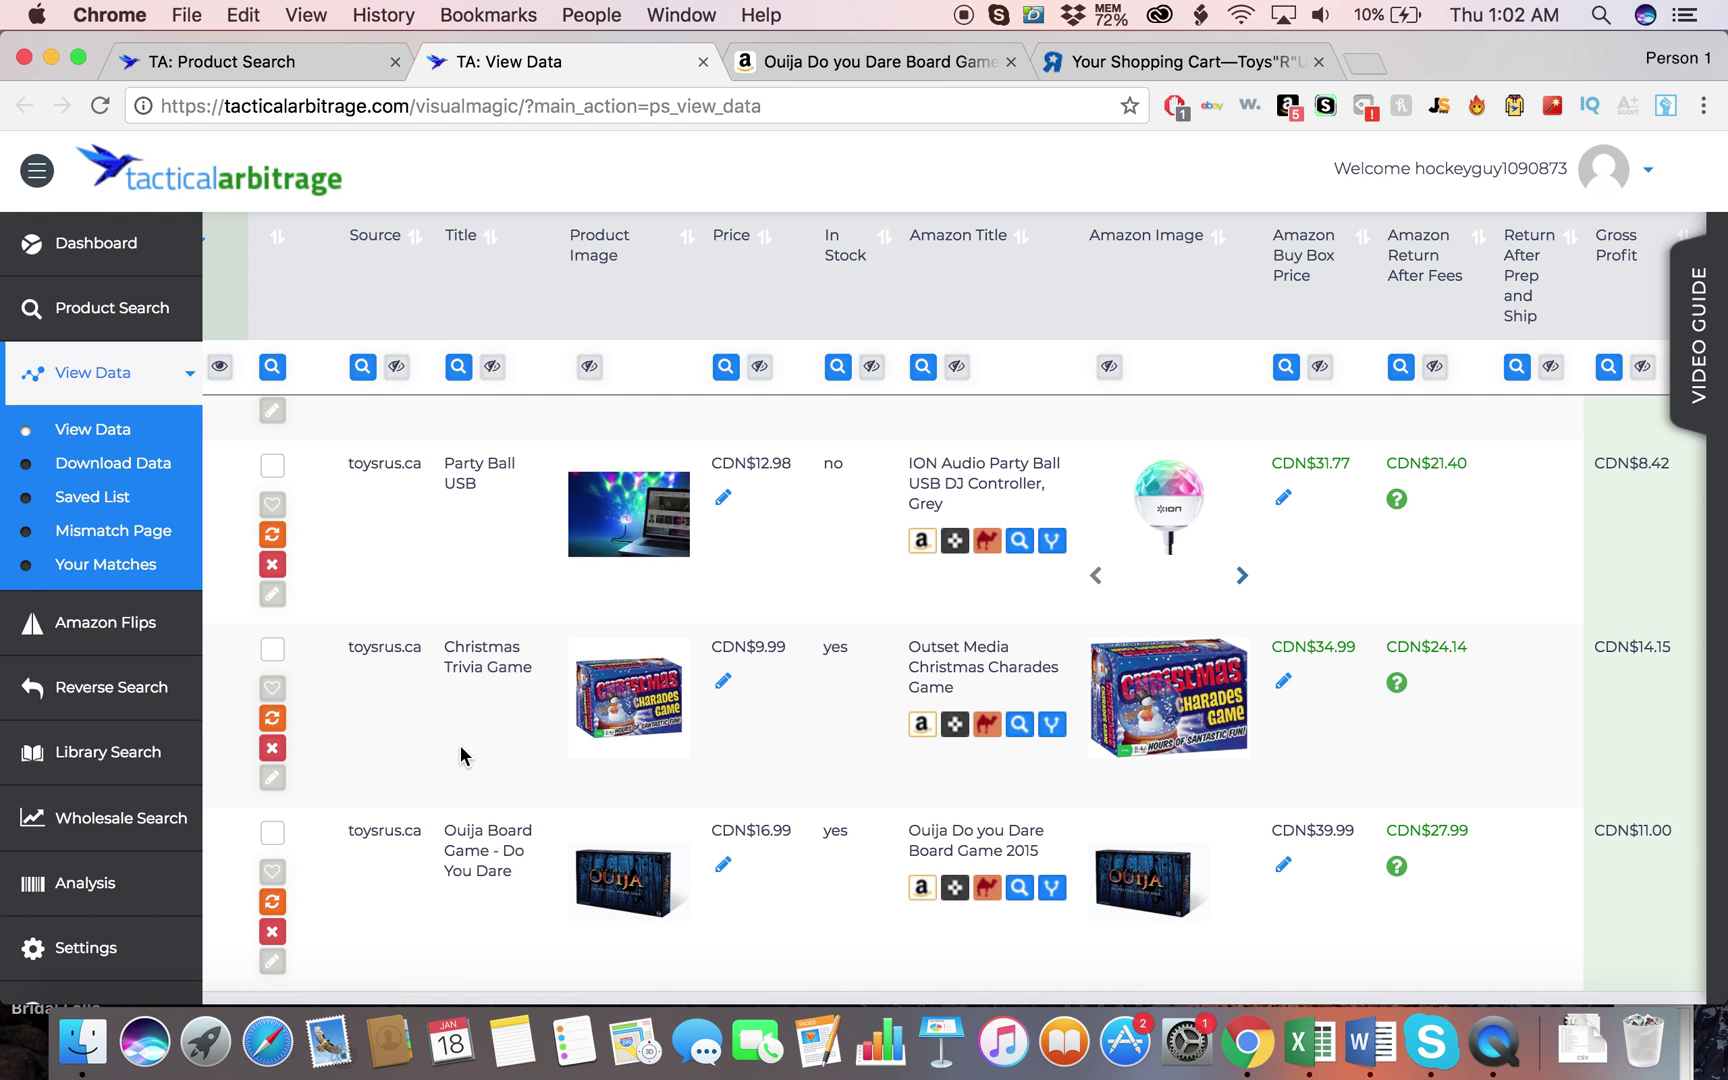
pyautogui.scroll(-2, 460, 745)
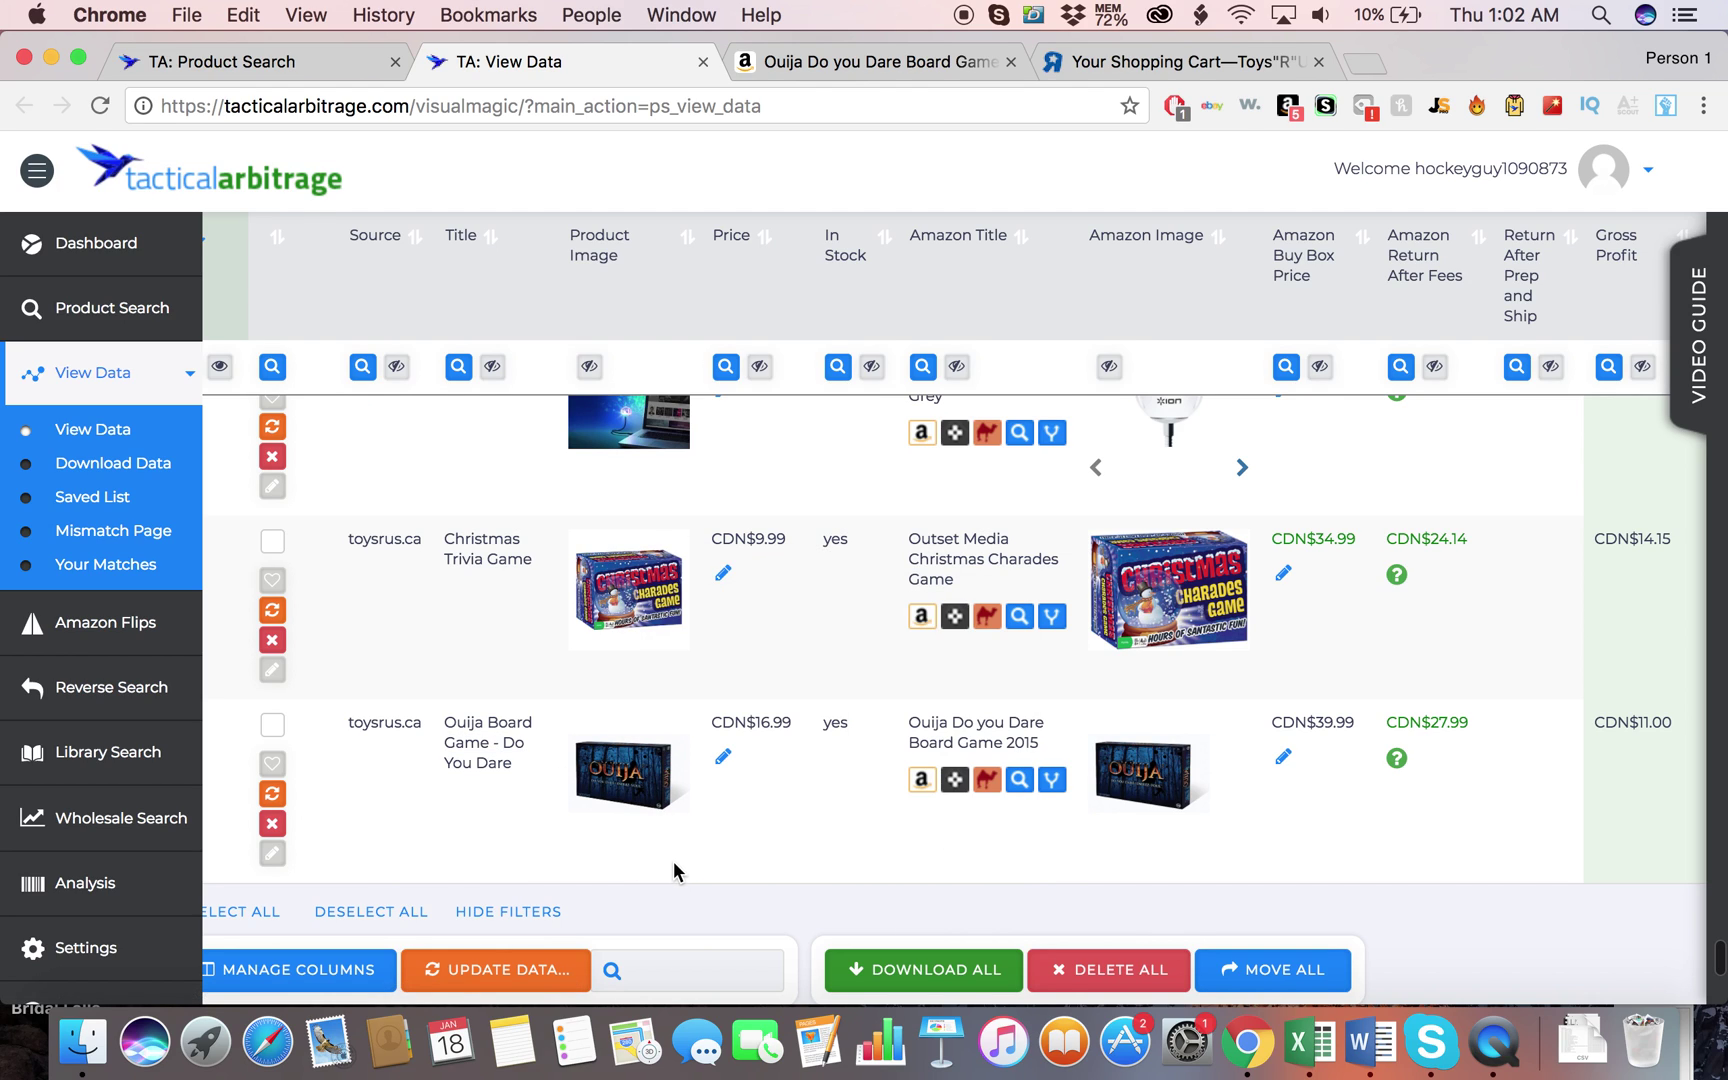